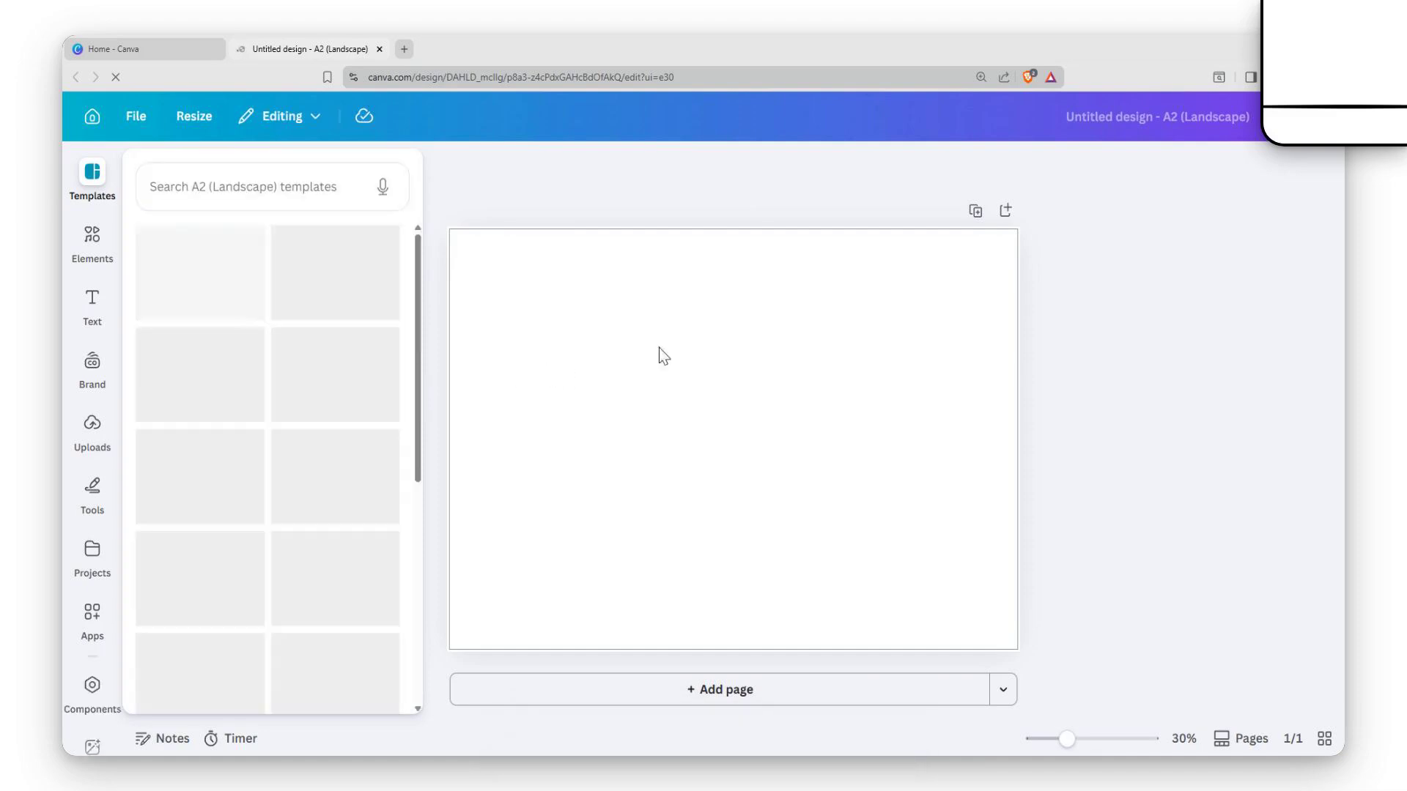
Search the element library's graphics for "social media 3d elements"
left_click(98, 256)
left_click(290, 180)
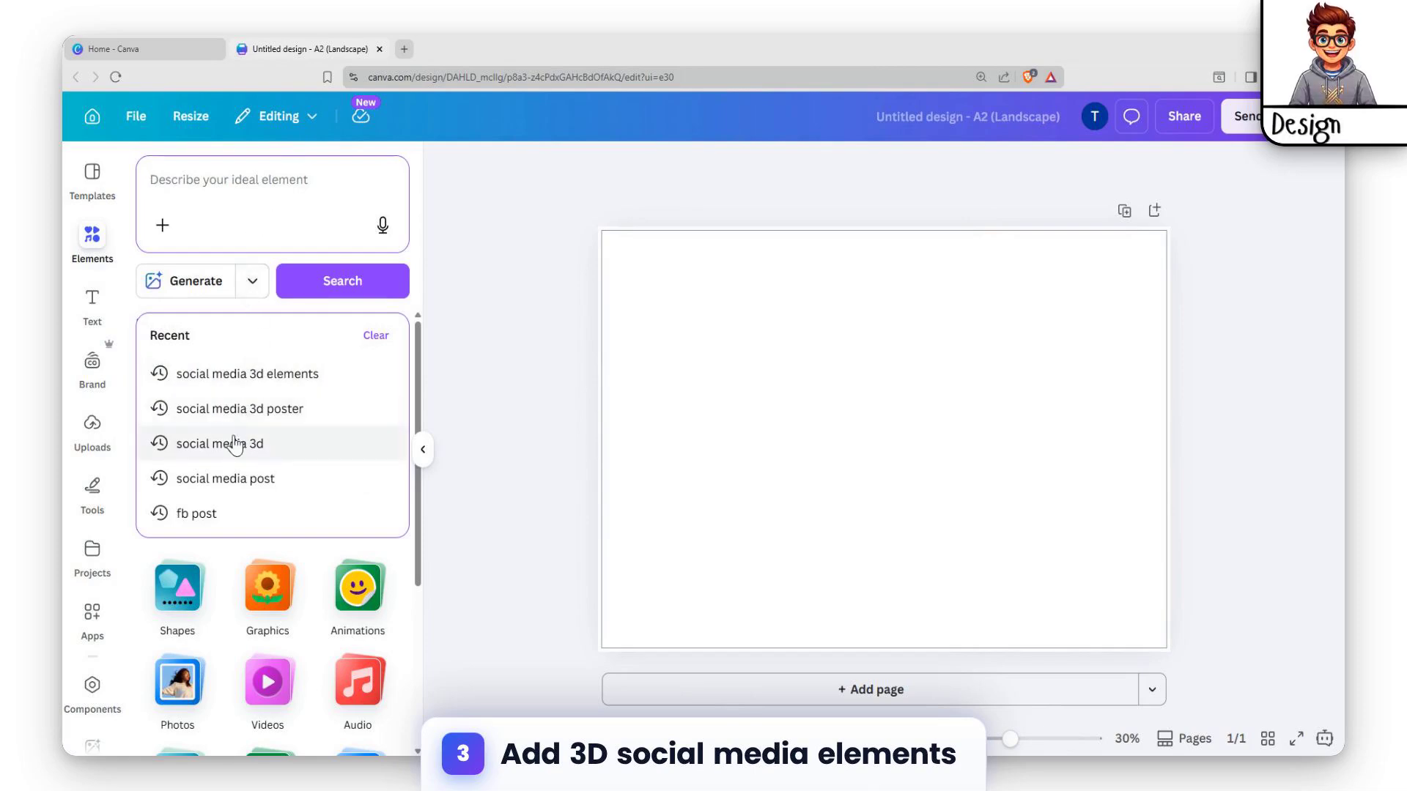
left_click(273, 374)
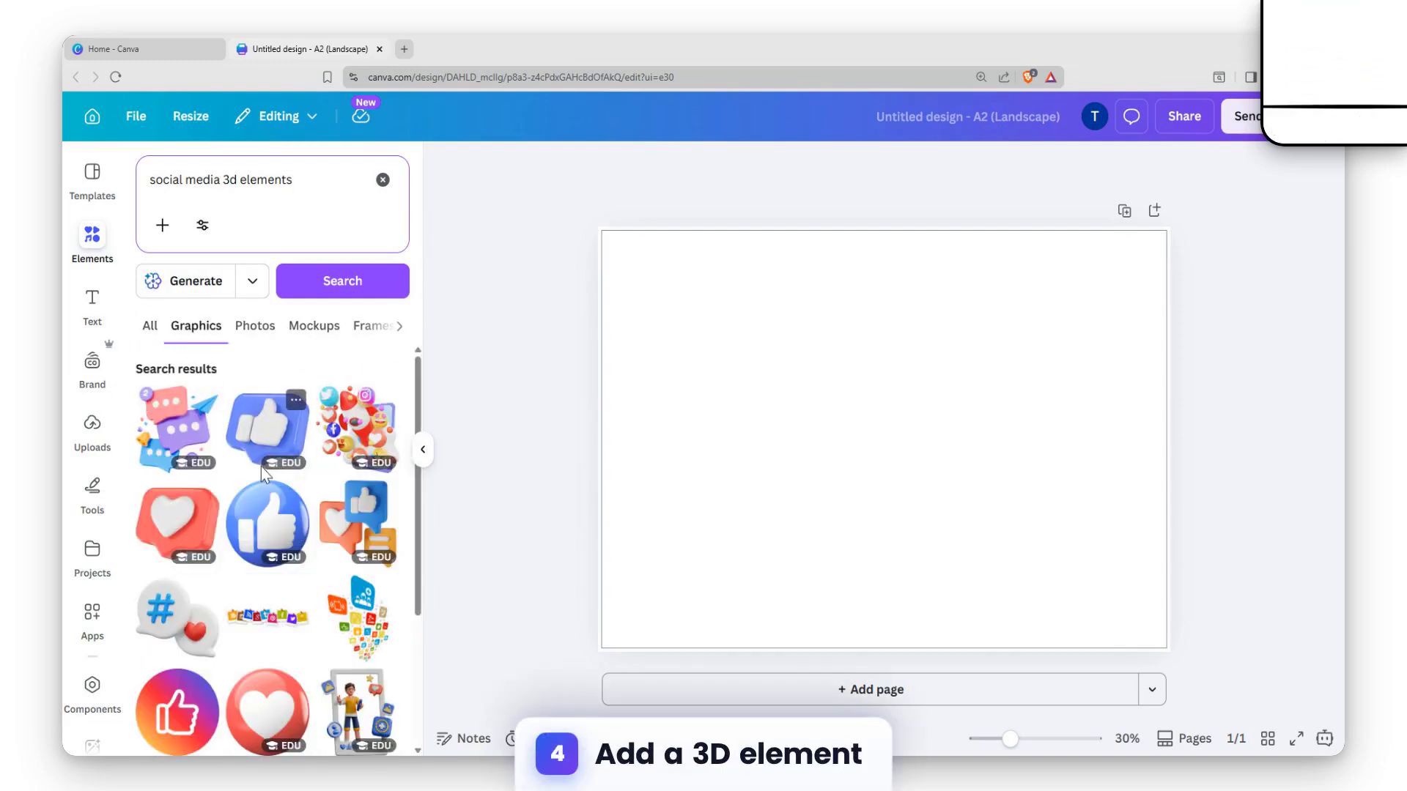
Add the blue thumbs-up bubble and the yellow notification bell, shrinking them into the page's upper-right and upper-left areas respectively
left_click(307, 394)
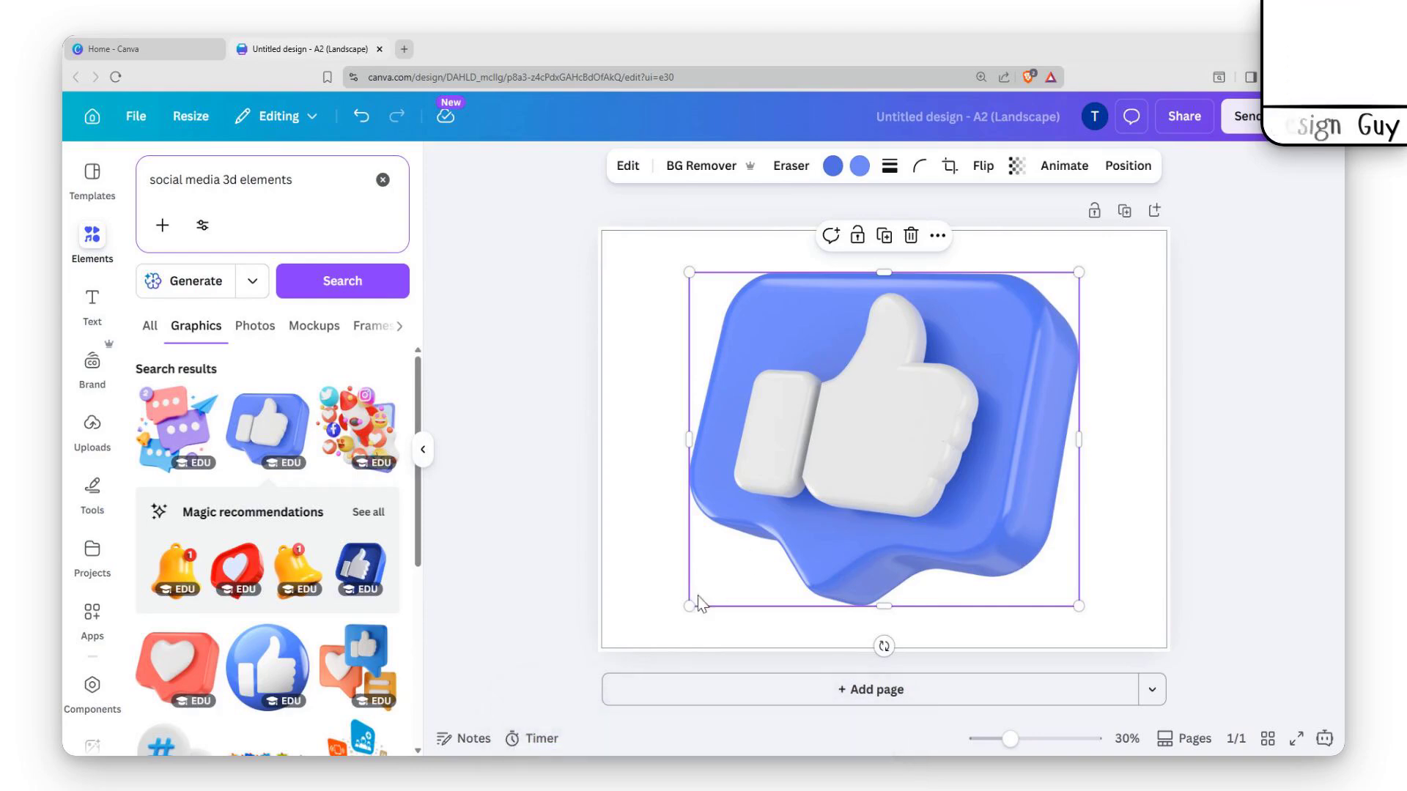
left_click_drag(689, 606, 865, 314)
left_click_drag(921, 403, 939, 392)
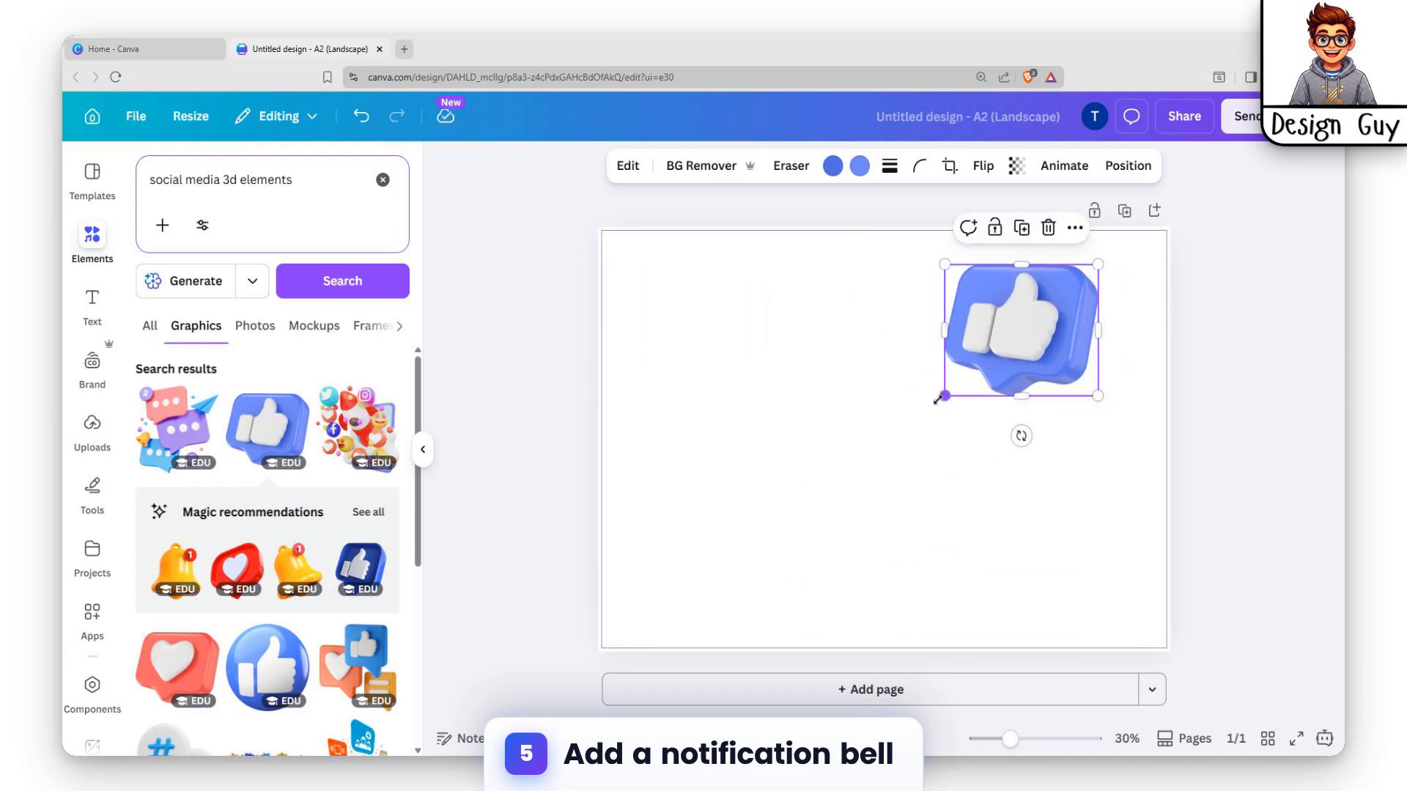
left_click(299, 568)
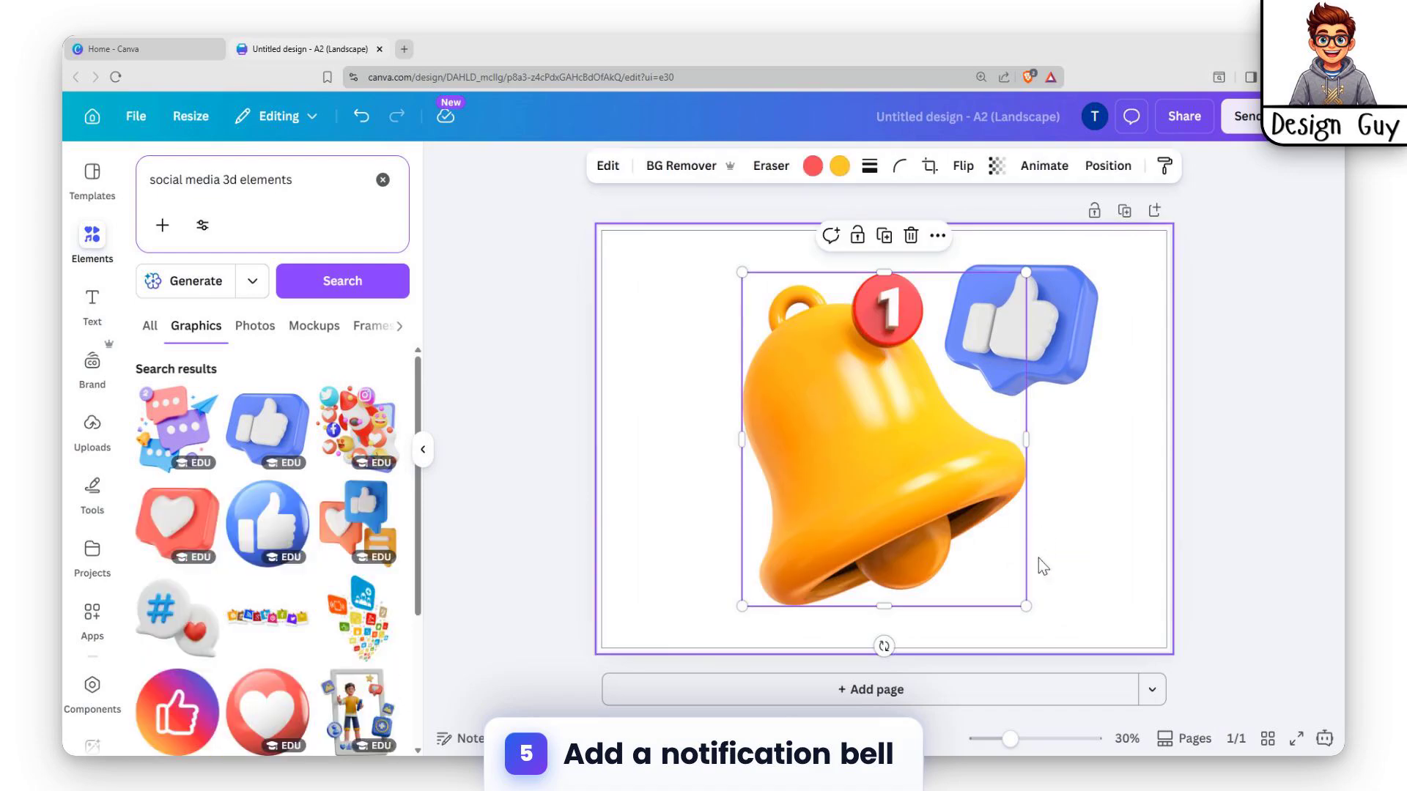
left_click_drag(1020, 603, 693, 329)
Add the round red 3D heart graphic and shrink it to about half size in the page's lower-right area
scroll(319, 545, "down", 2)
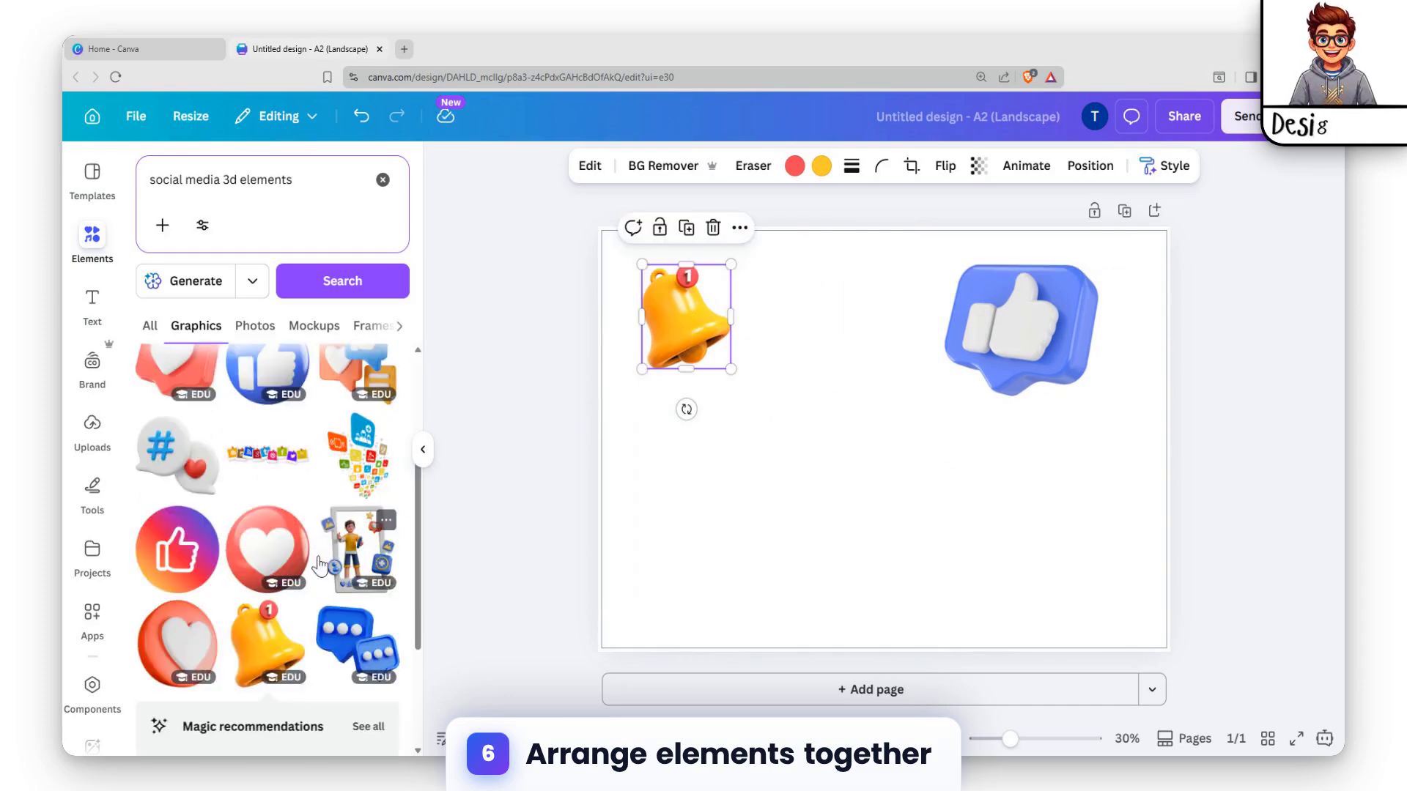
scroll(320, 555, "down", 4)
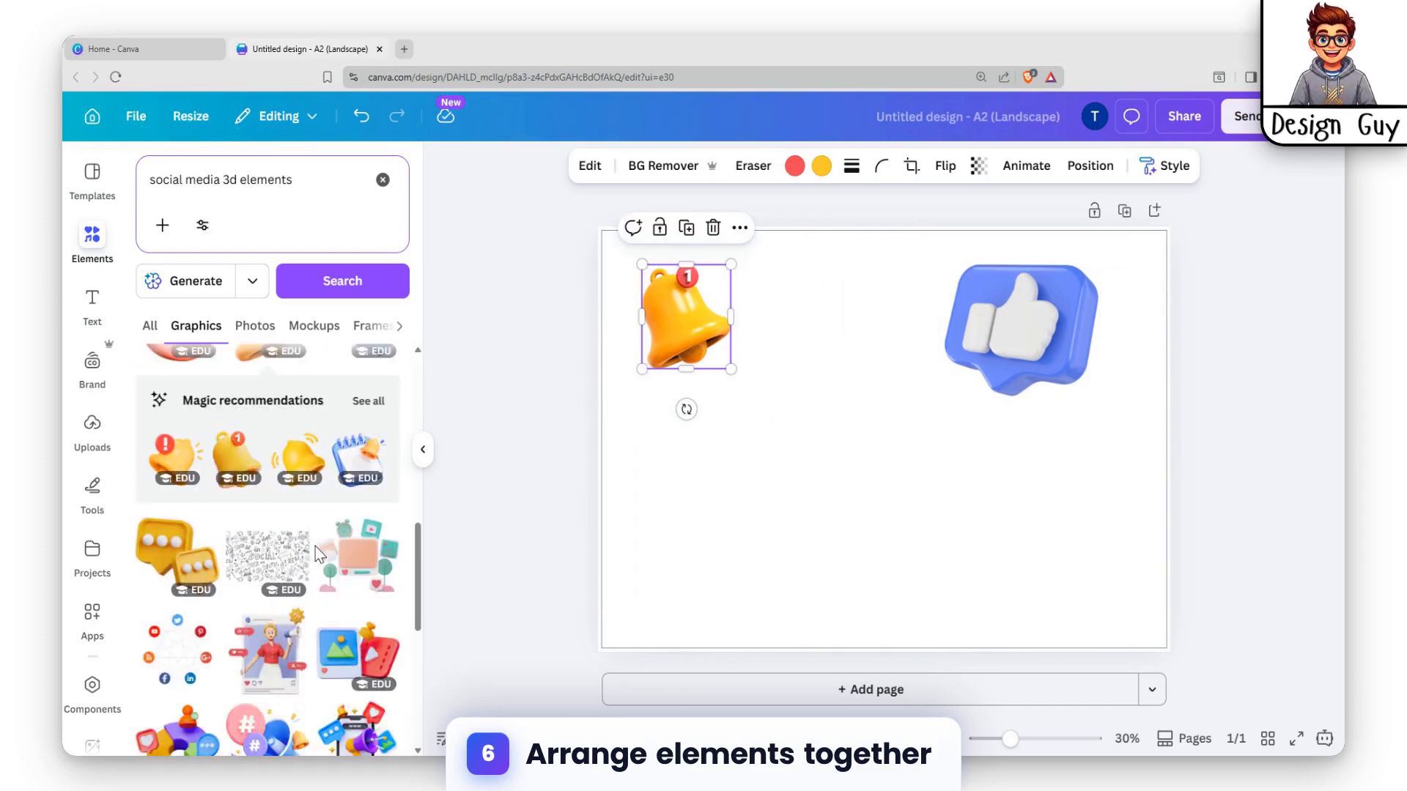
scroll(318, 555, "up", 2)
scroll(317, 555, "down", 4)
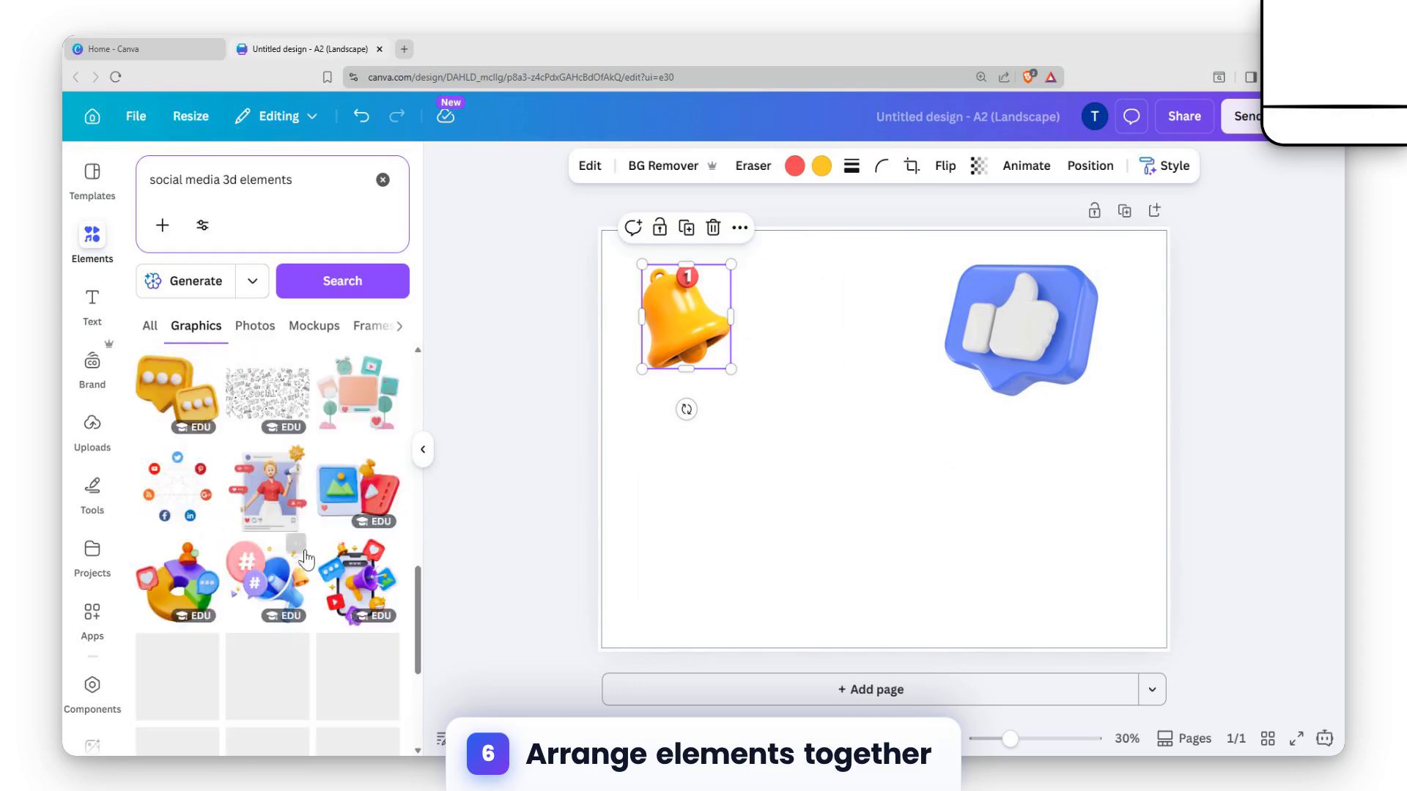
scroll(296, 535, "up", 4)
left_click(199, 498)
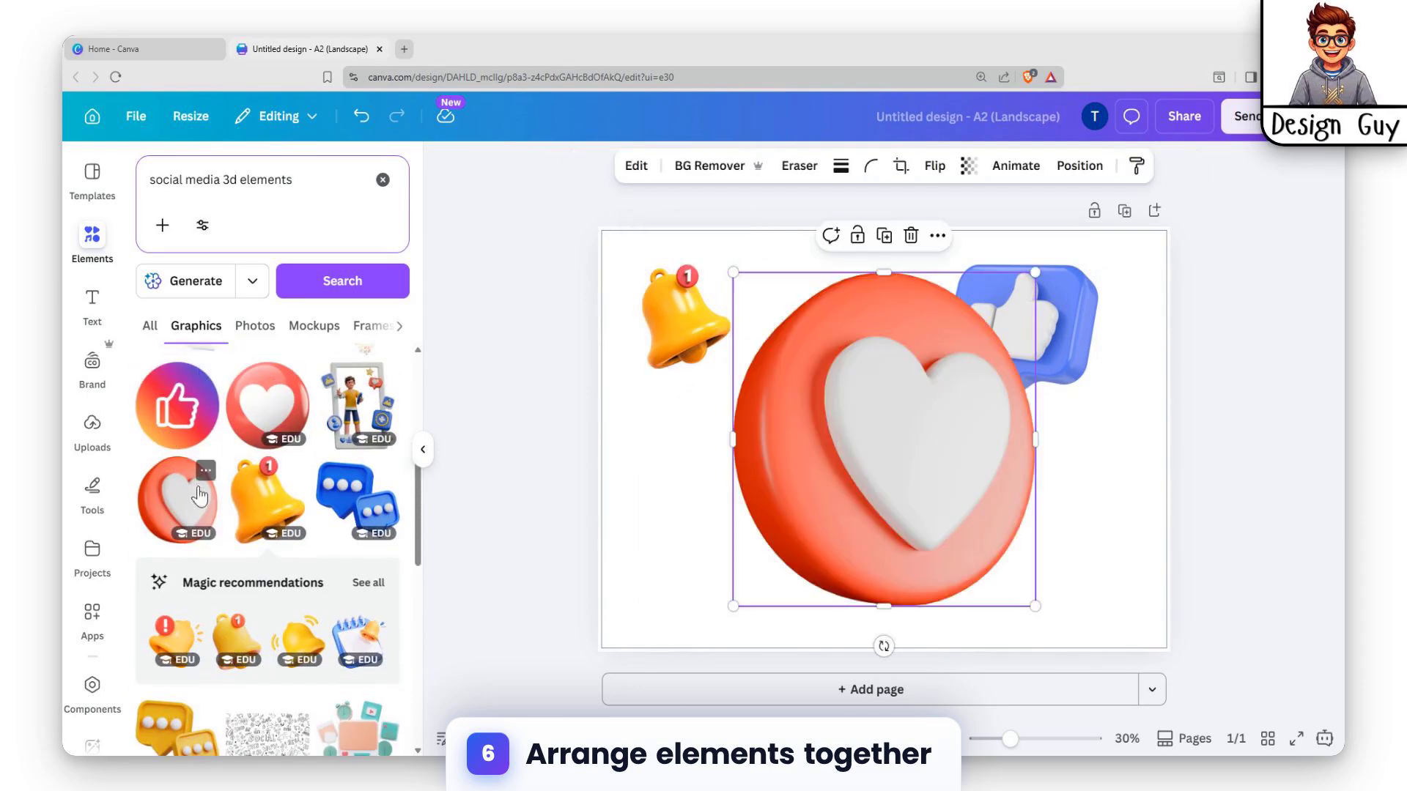
left_click_drag(1026, 600, 1160, 588)
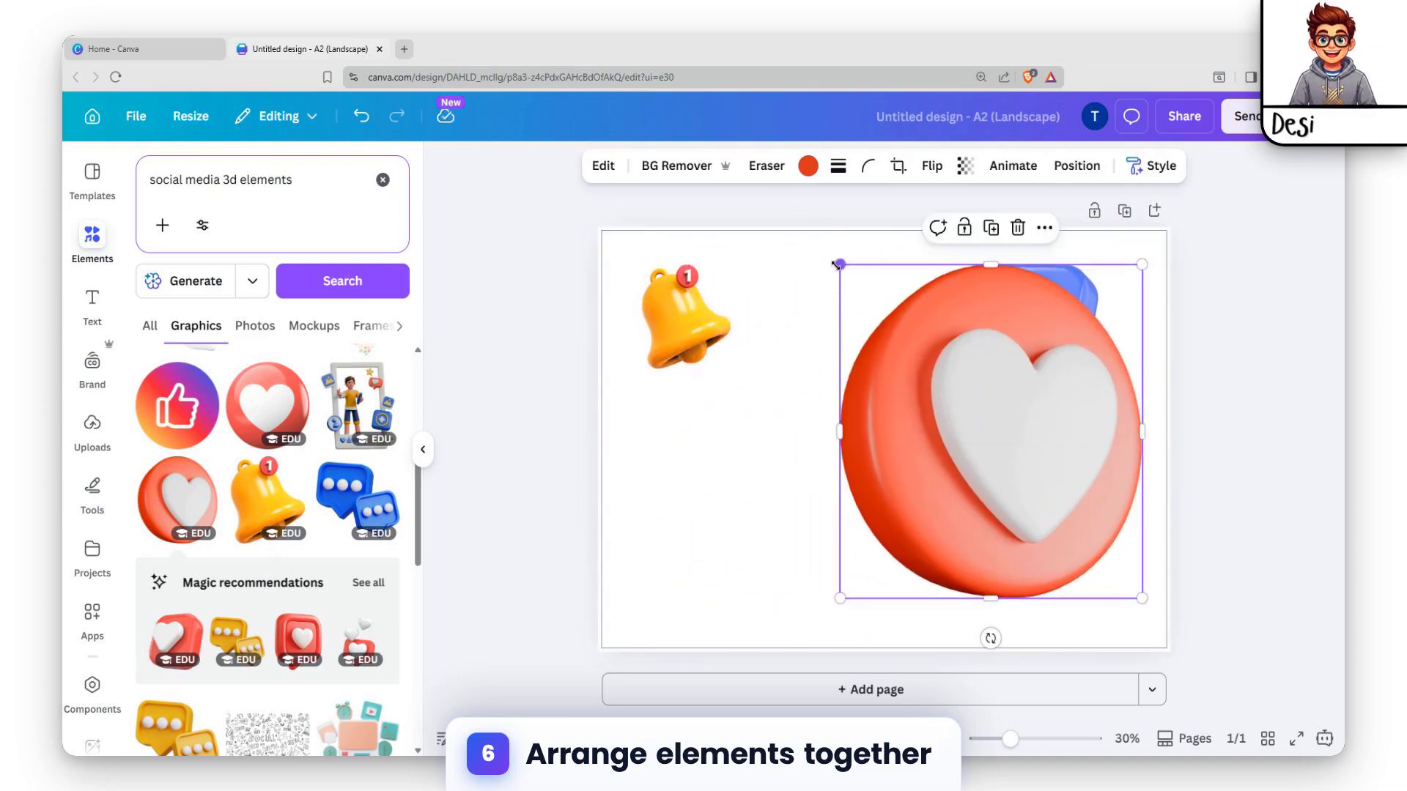
left_click_drag(840, 264, 983, 424)
mouse_move(1081, 463)
left_mouse_down()
mouse_move(1039, 439)
mouse_move(1058, 482)
mouse_move(1077, 472)
left_mouse_up()
Move the thumbs-up bubble toward the page centre, then shrink the heart, rotate it clockwise and place it beside the bubble
left_click_drag(1043, 307, 949, 359)
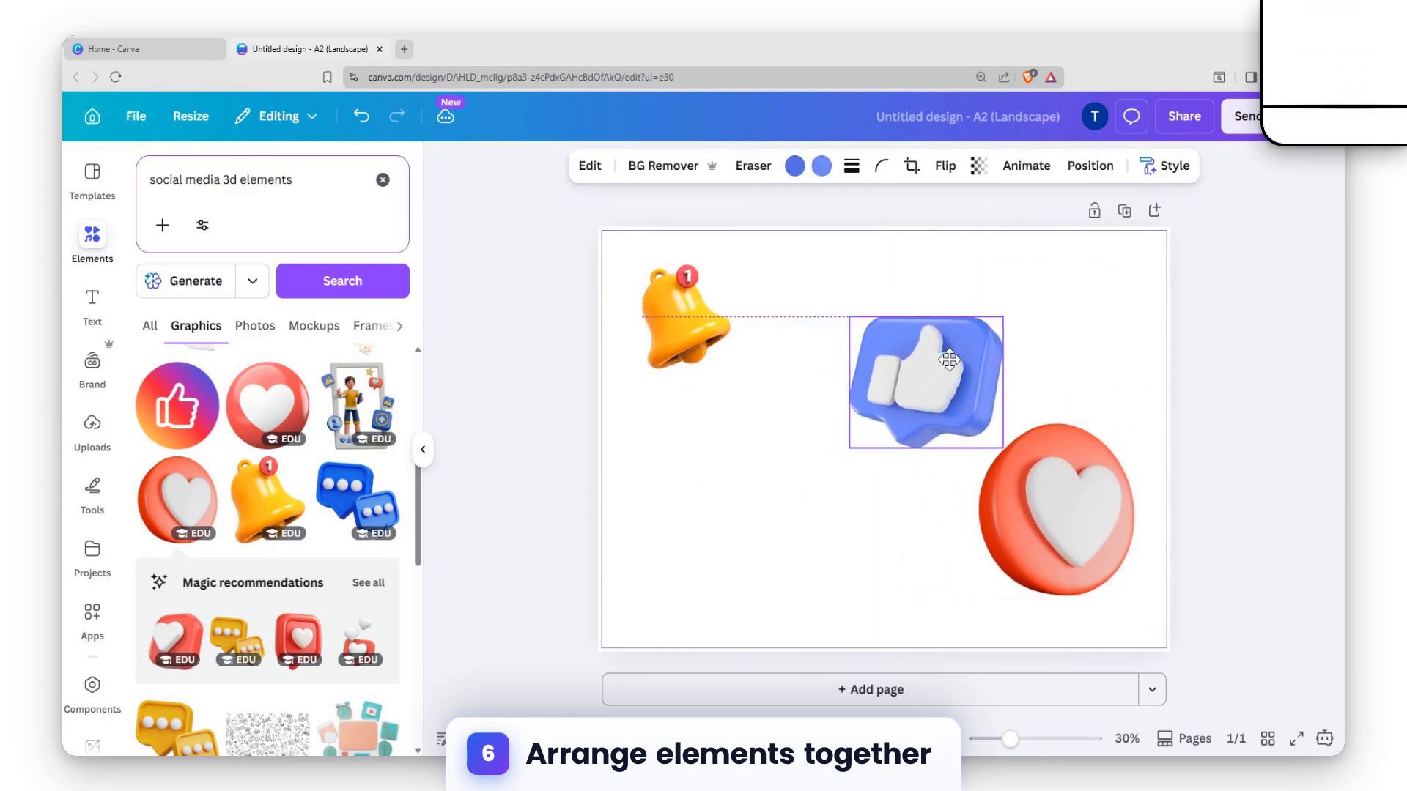
left_click_drag(1089, 485, 1090, 477)
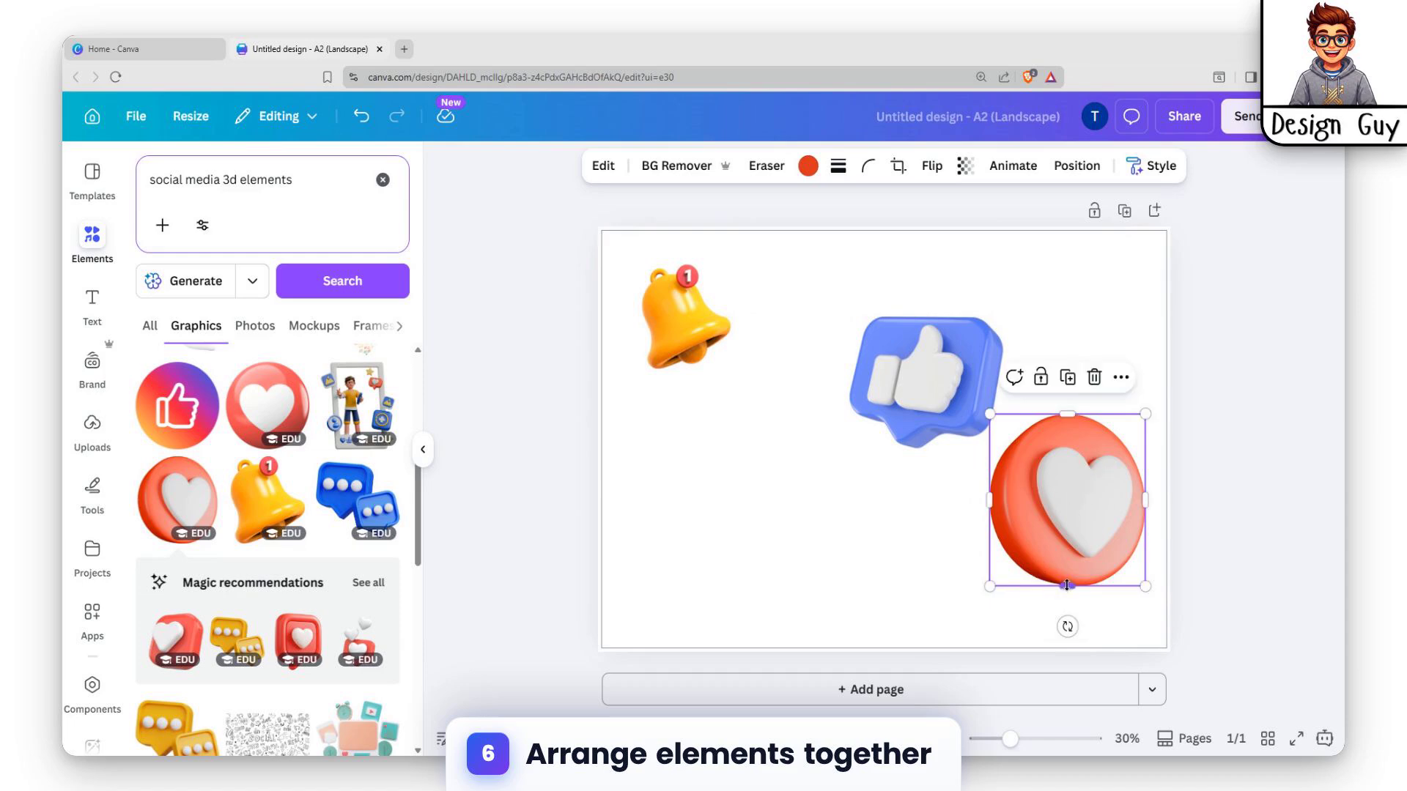
left_click_drag(1144, 584, 1126, 565)
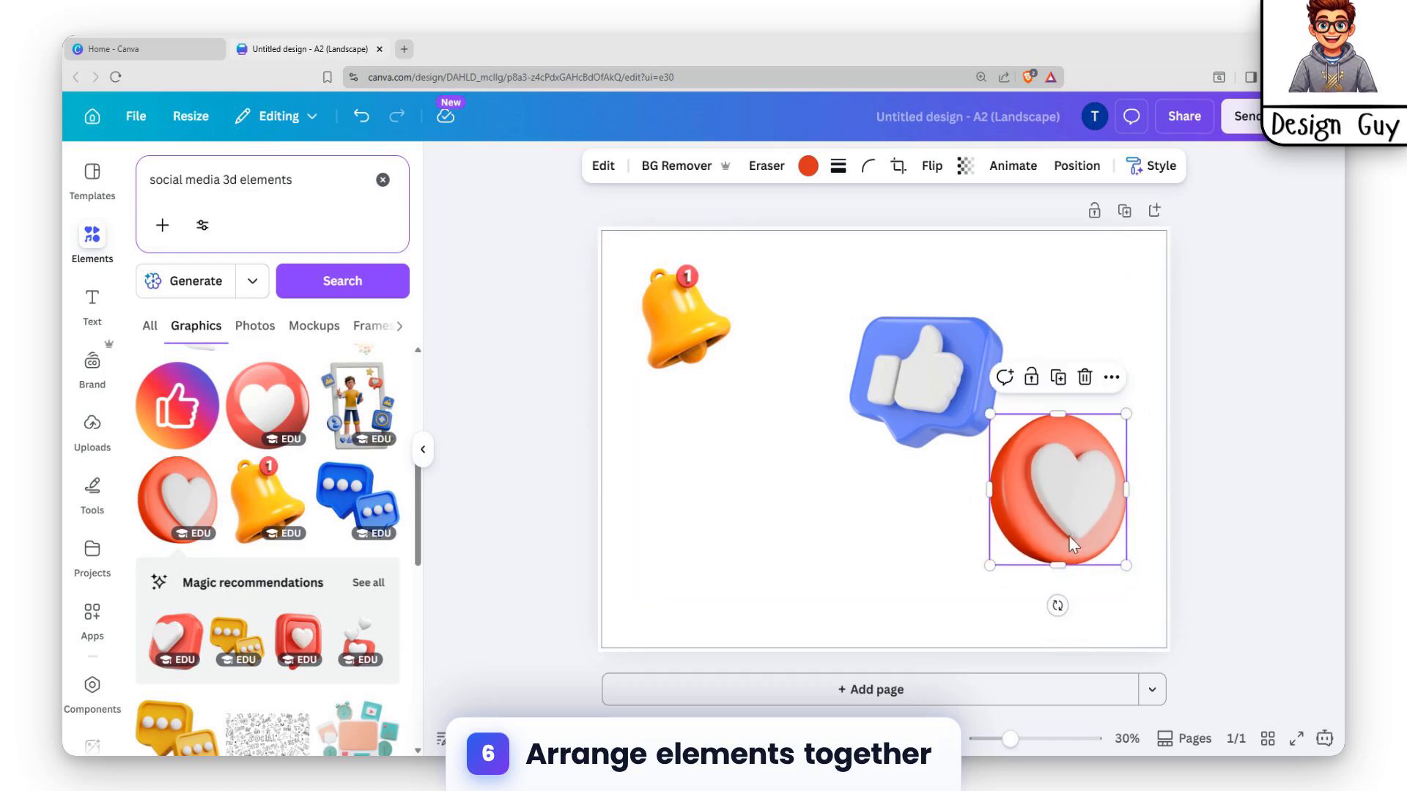
left_click_drag(1057, 605, 997, 568)
left_click(835, 496)
left_click_drag(1062, 507, 1071, 477)
left_click(653, 533)
Add the green chat bubble icon and shrink it to a small square between the bell and the thumbs-up bubble
scroll(242, 641, "down", 10)
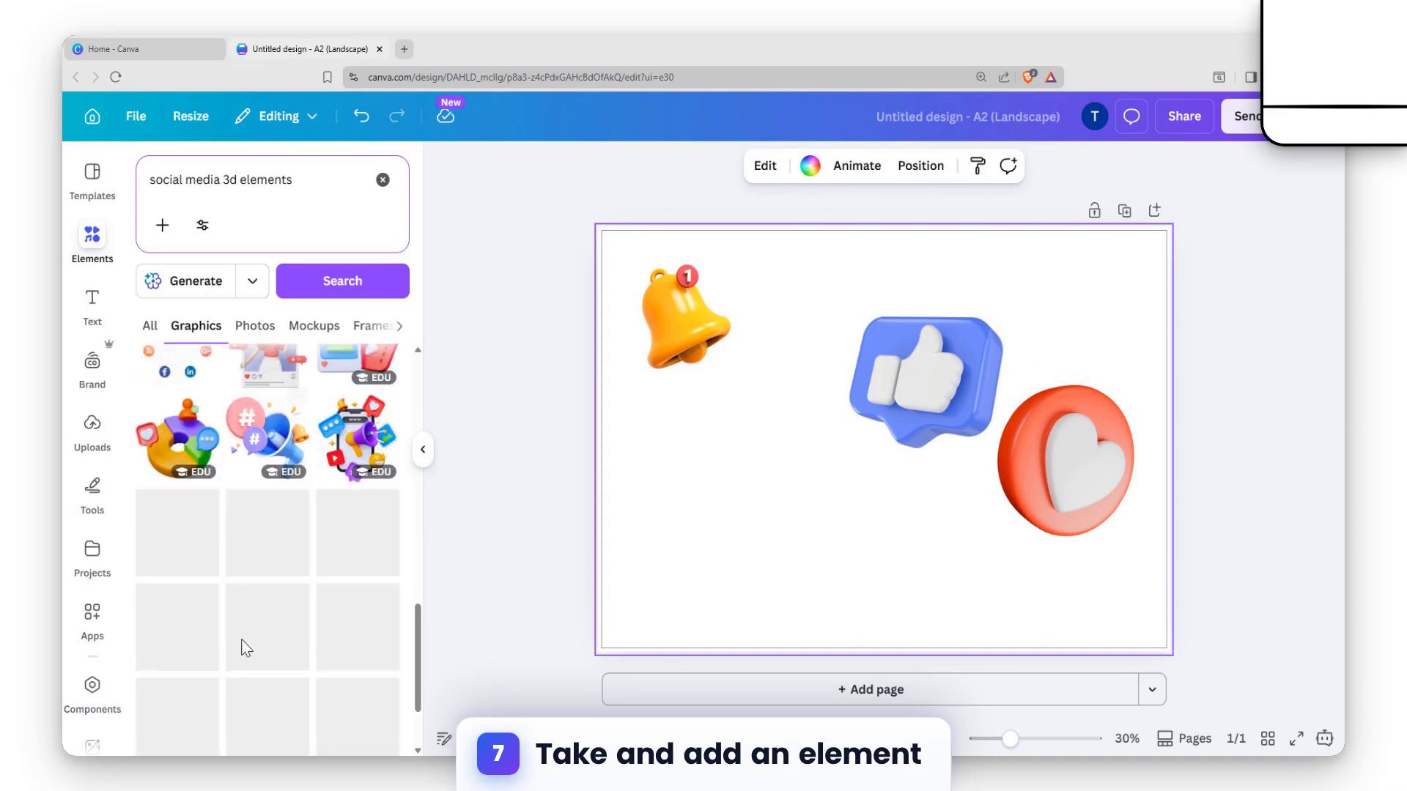
scroll(242, 641, "down", 2)
left_click(358, 509)
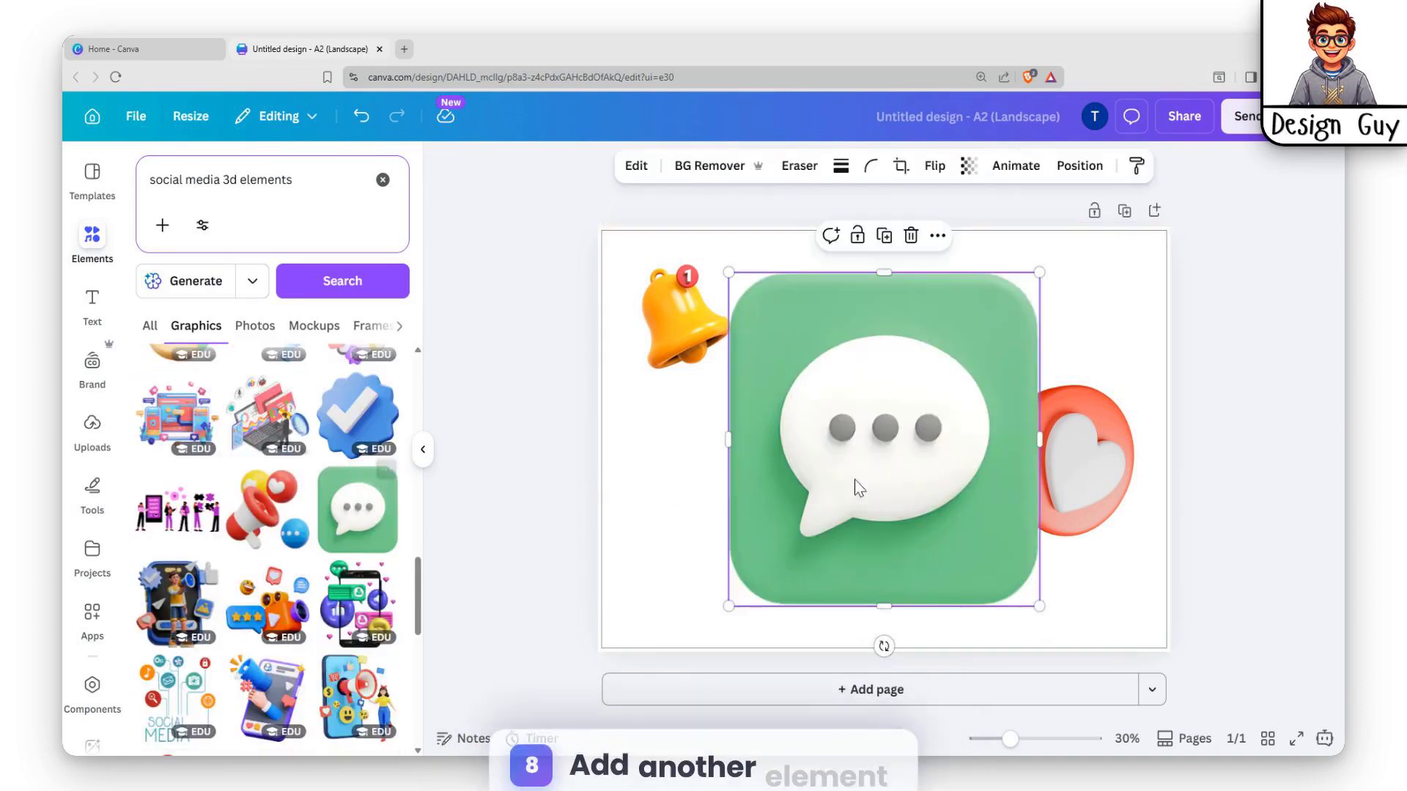
left_click_drag(1036, 604, 806, 421)
left_click_drag(779, 368, 750, 498)
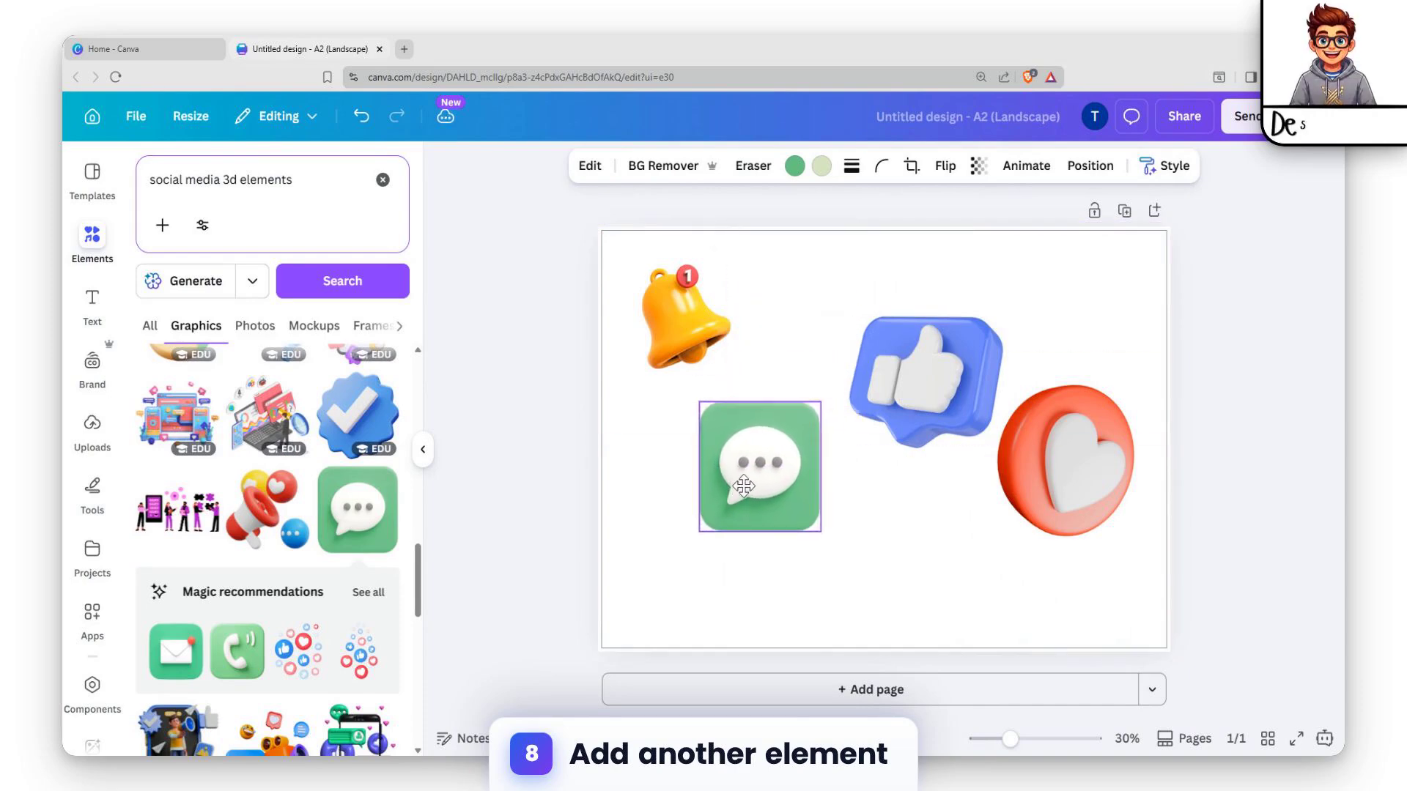
Add the pink LIVE badge and shrink it into the page's lower-left corner
scroll(199, 600, "down", 4)
scroll(198, 628, "down", 4)
scroll(198, 628, "up", 2)
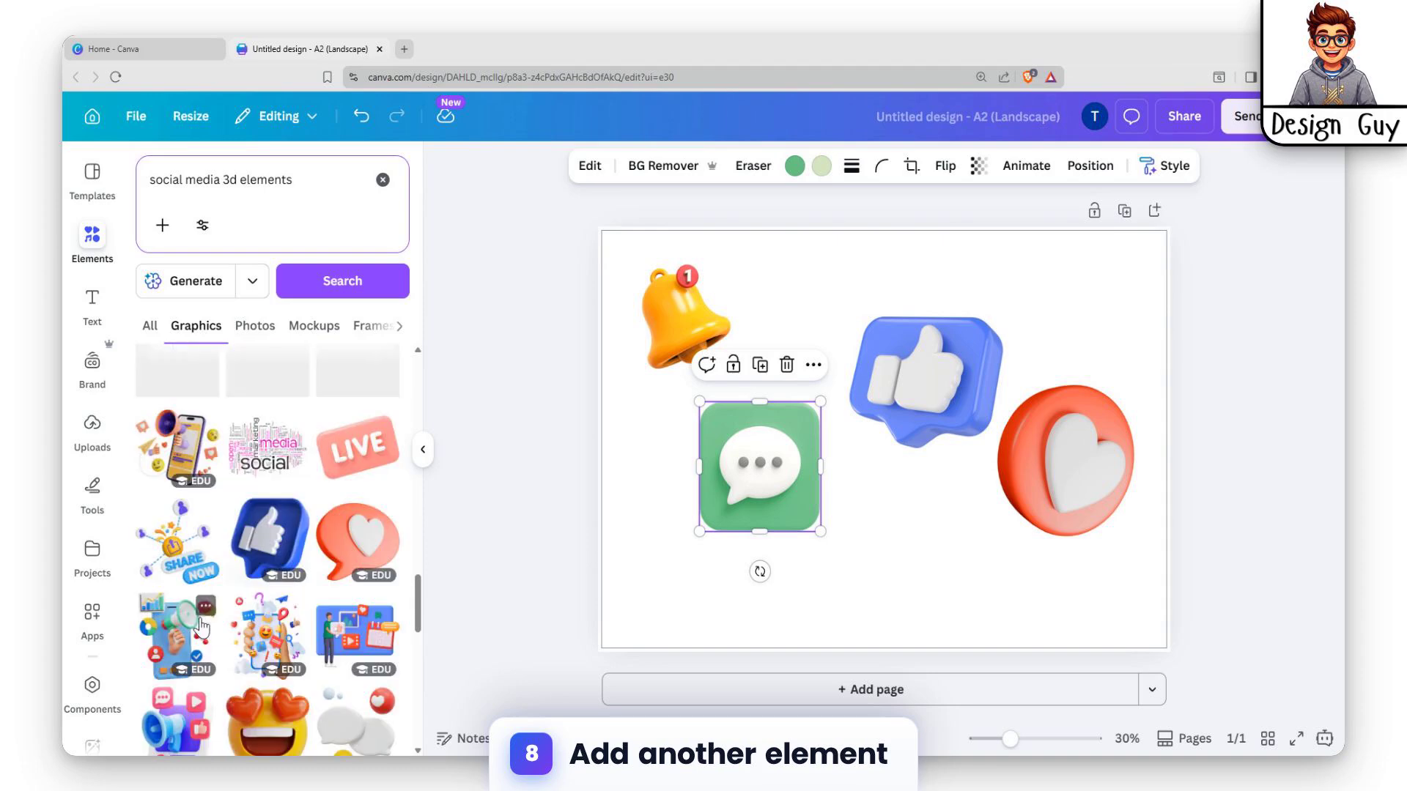
left_click(358, 446)
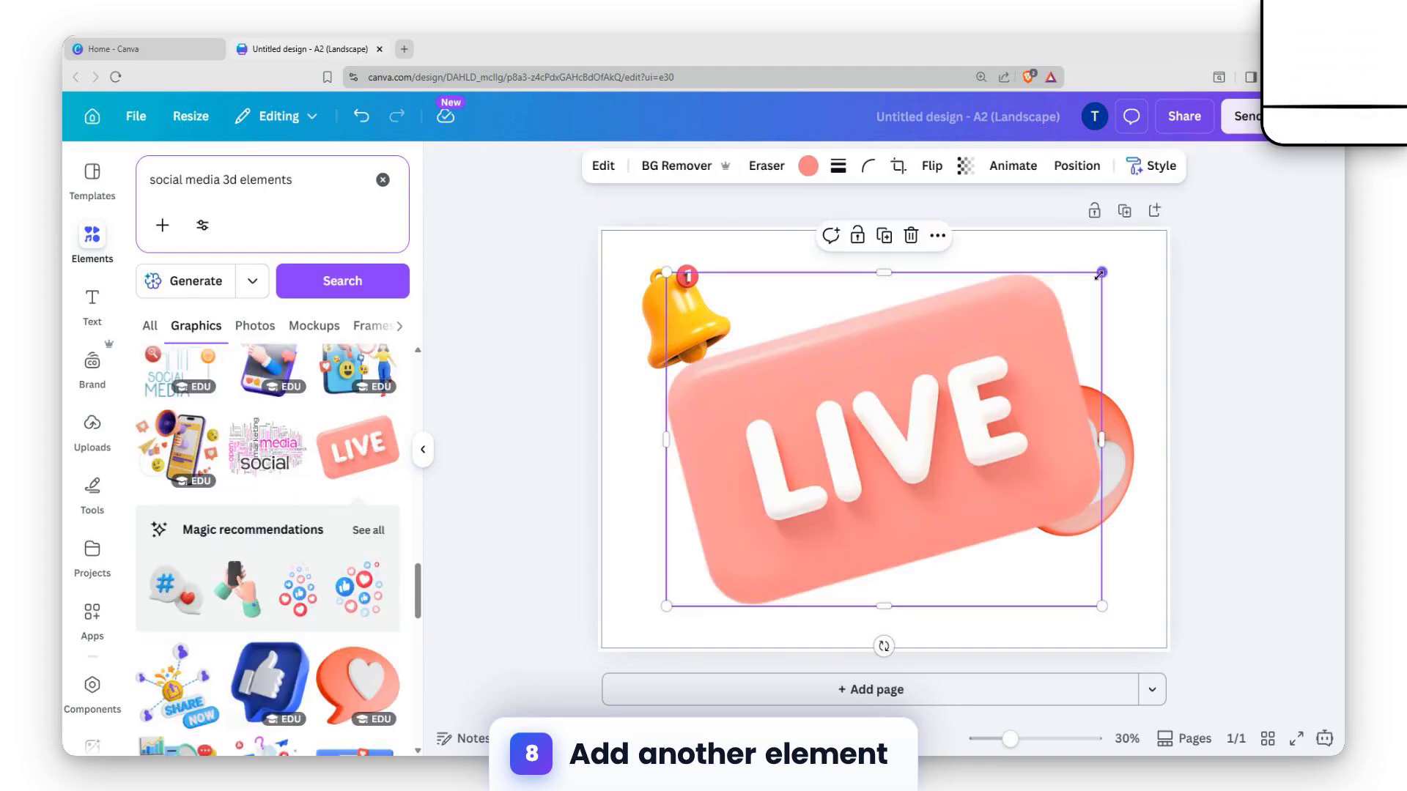
left_click_drag(1101, 272, 677, 589)
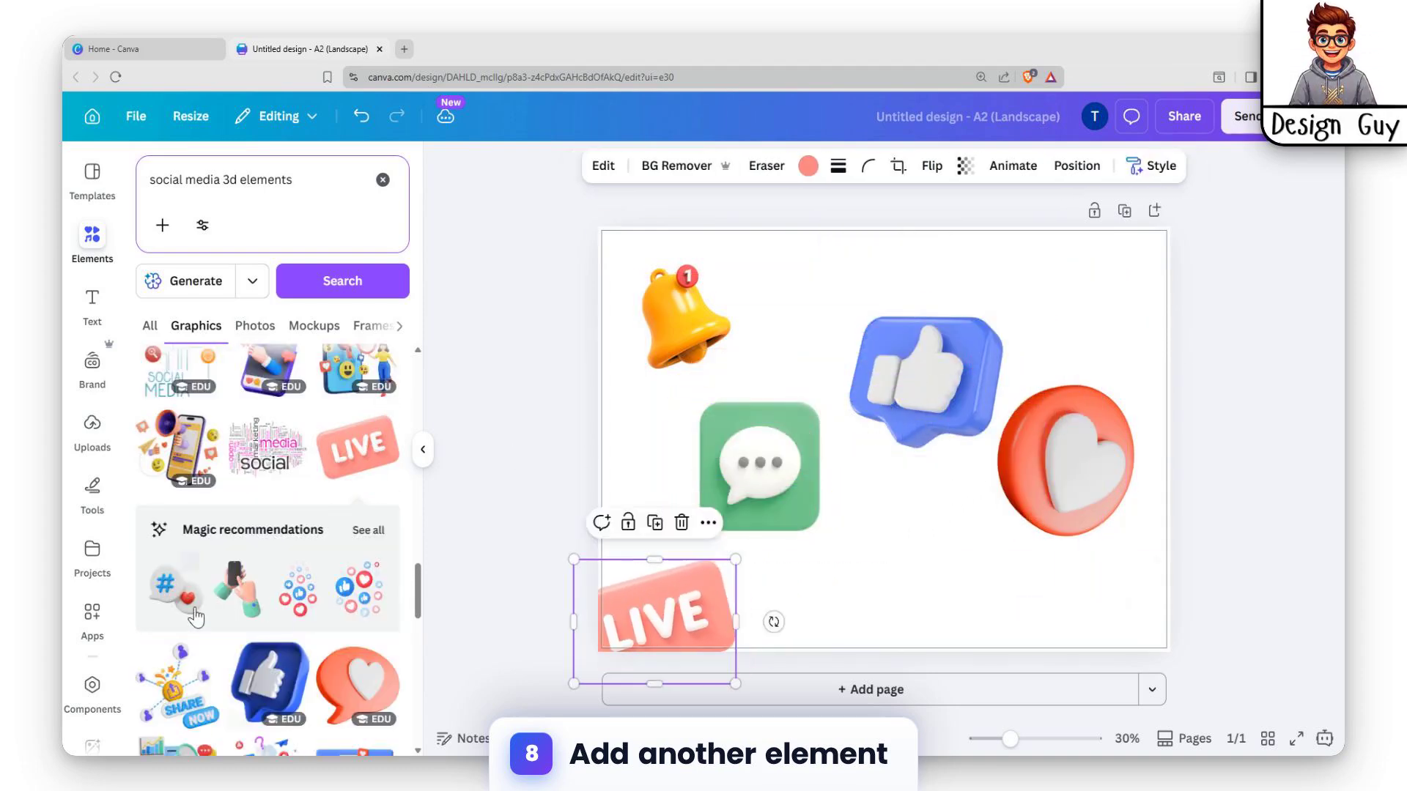
scroll(222, 615, "down", 3)
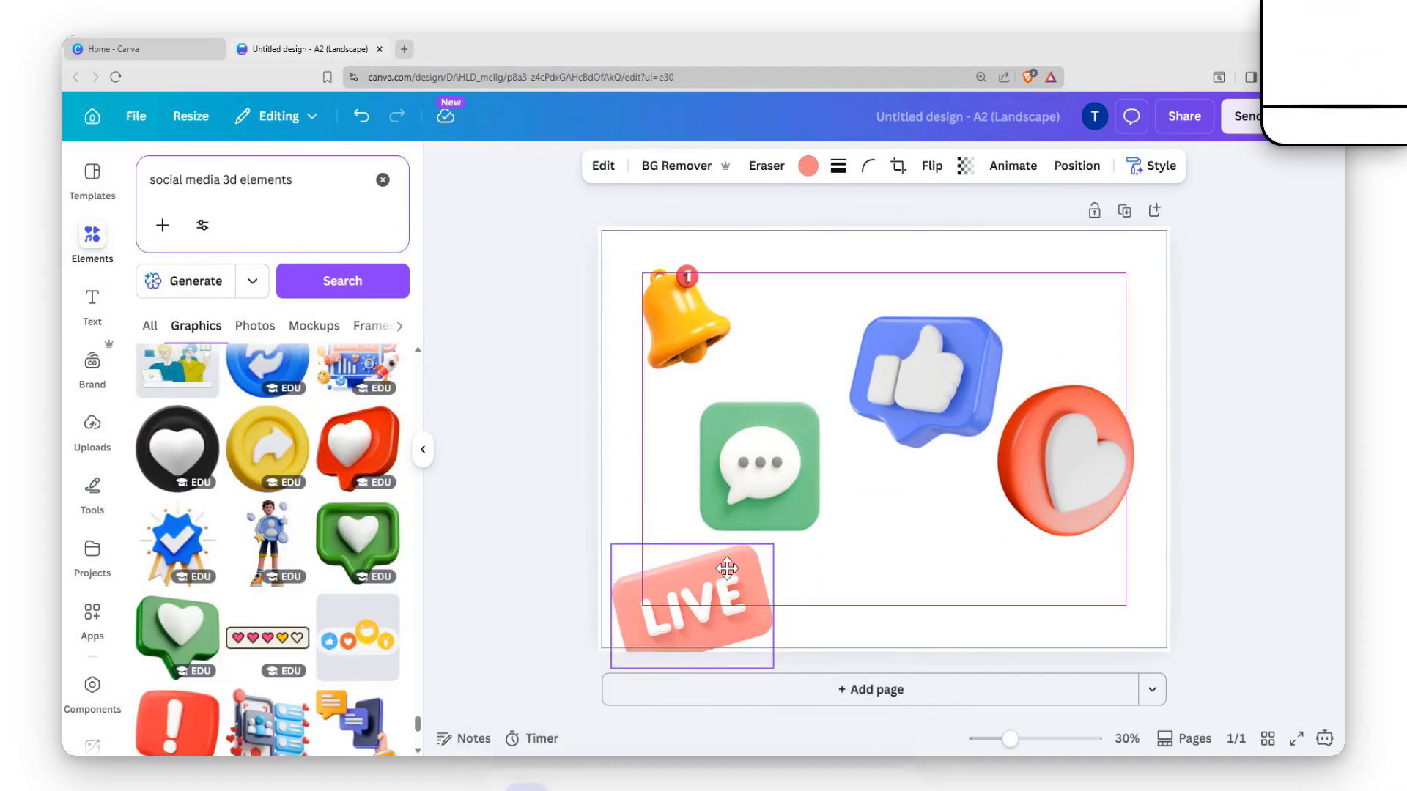
Fine-tune the layout by shifting the LIVE badge, the green chat icon and the thumbs-up bubble slightly up and to the right
left_click_drag(776, 492, 777, 456)
left_click(774, 463)
left_click_drag(897, 395, 921, 374)
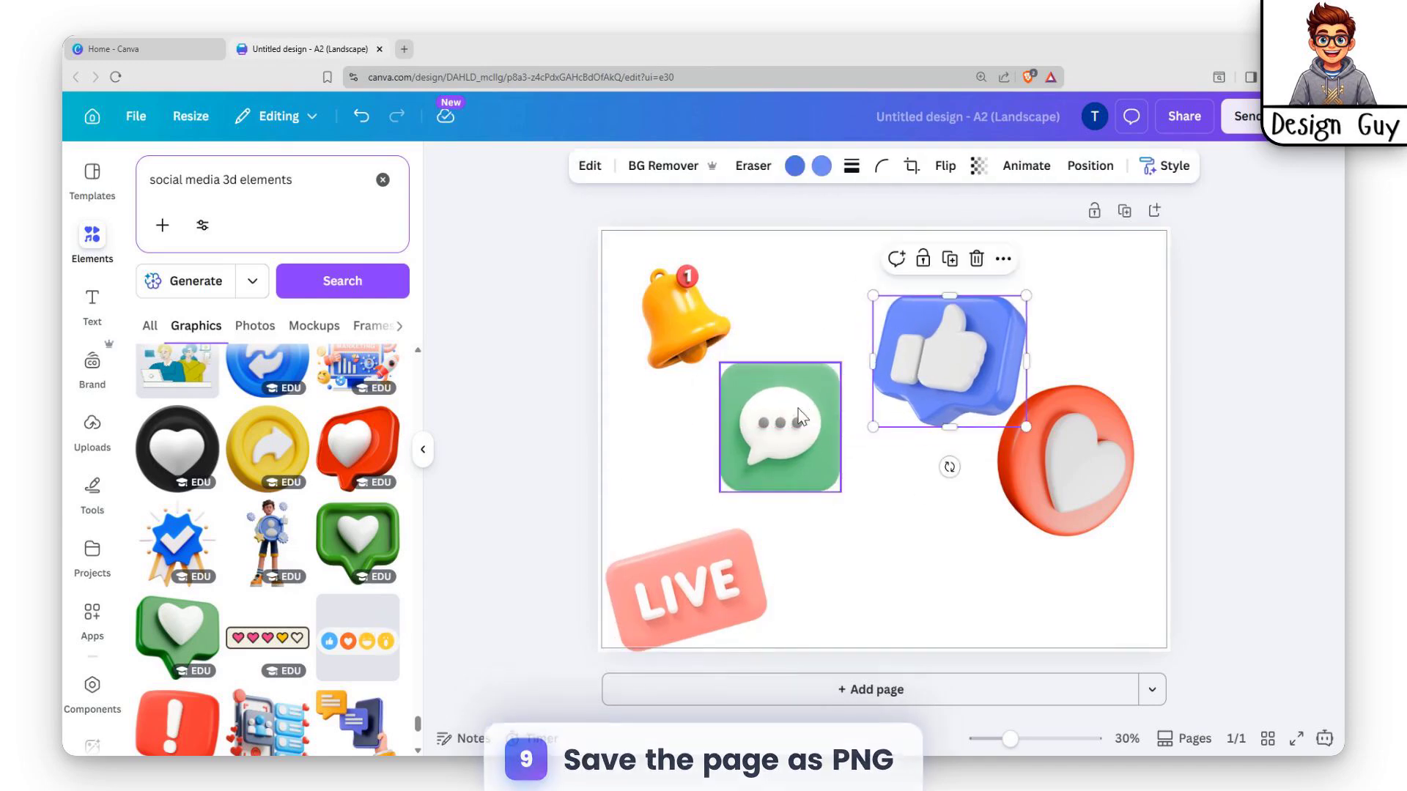
left_click(1196, 263)
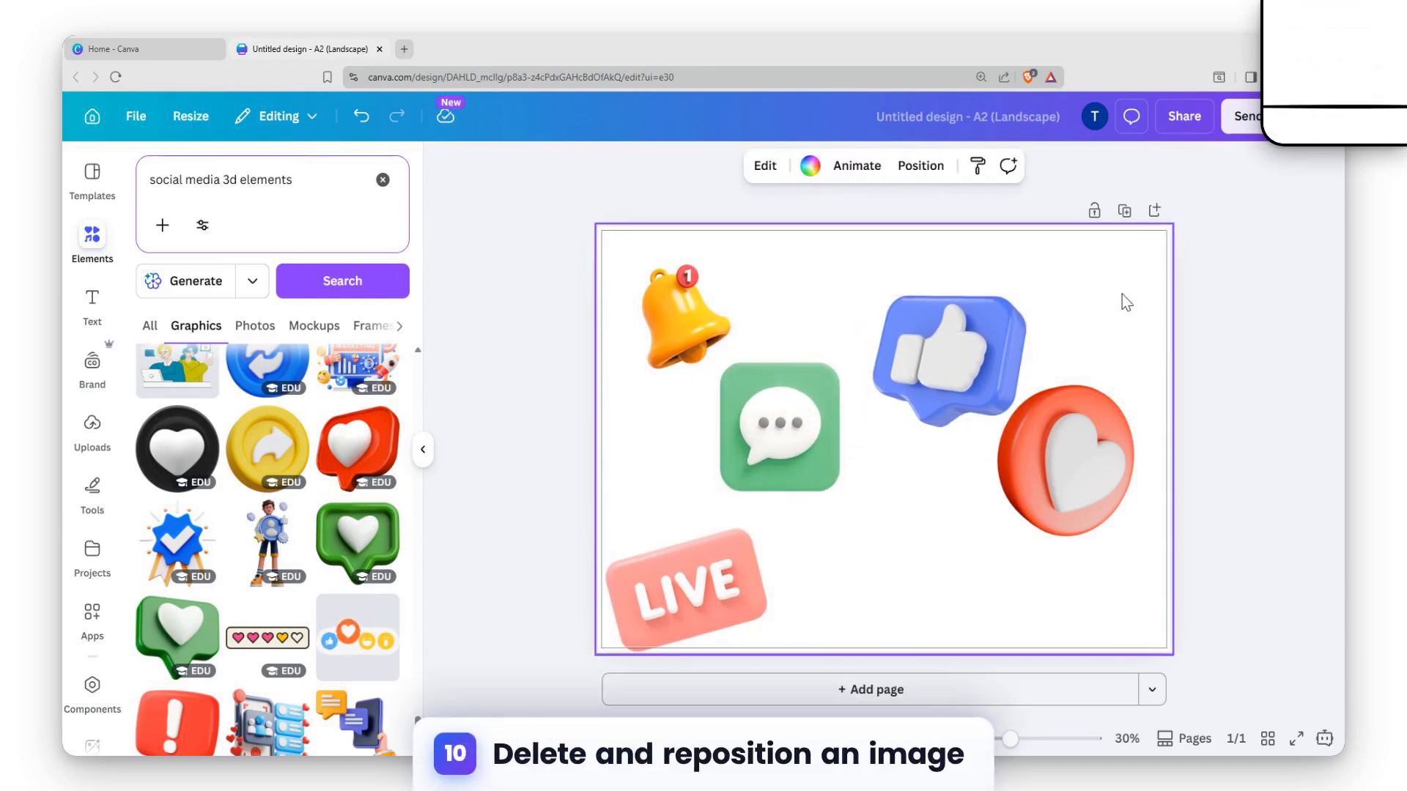
Download the design as a PNG with the size multiplier set to 3.125 (7,016 × 4,961 px)
left_click(1187, 116)
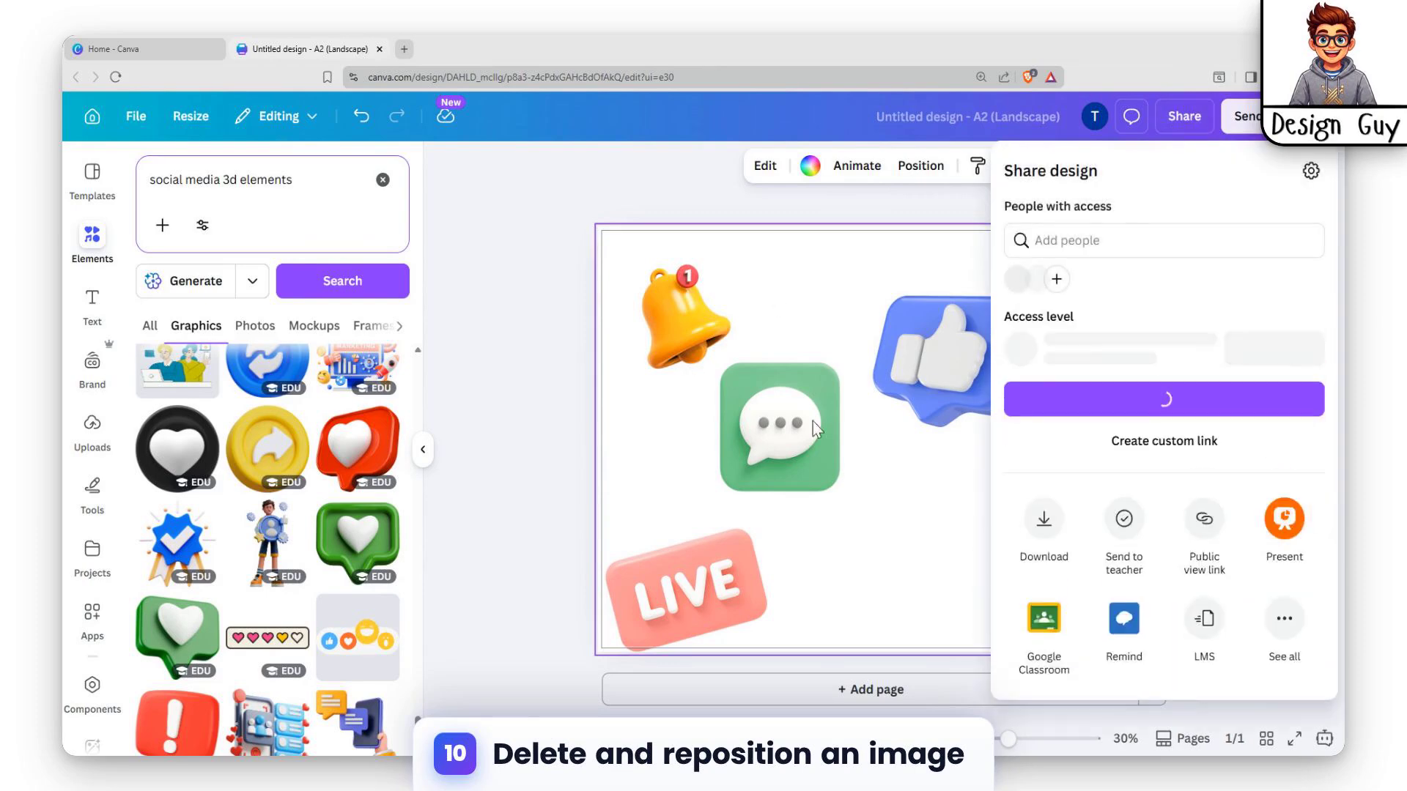
left_click(836, 597)
left_click(1183, 116)
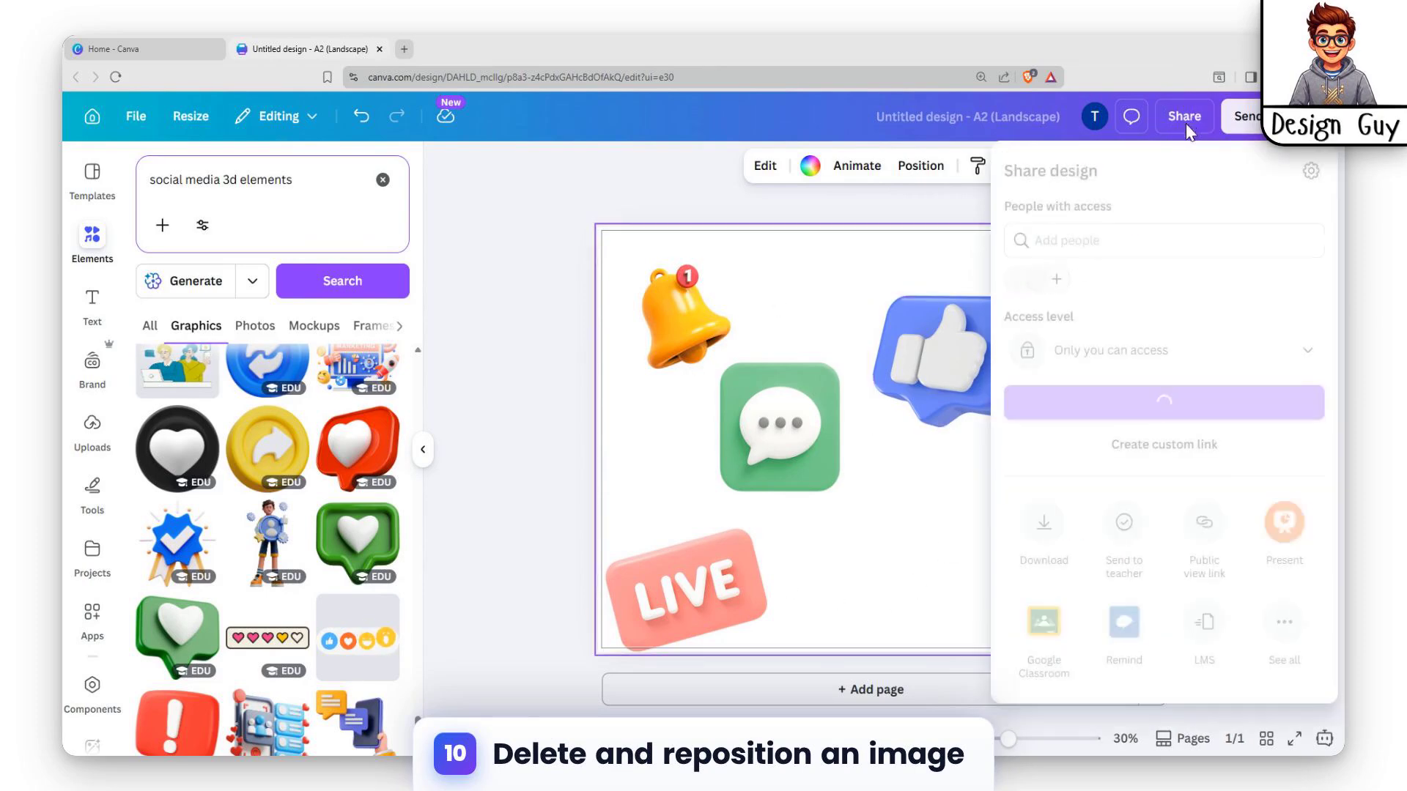
left_click(1036, 597)
left_click_drag(1058, 300, 1245, 300)
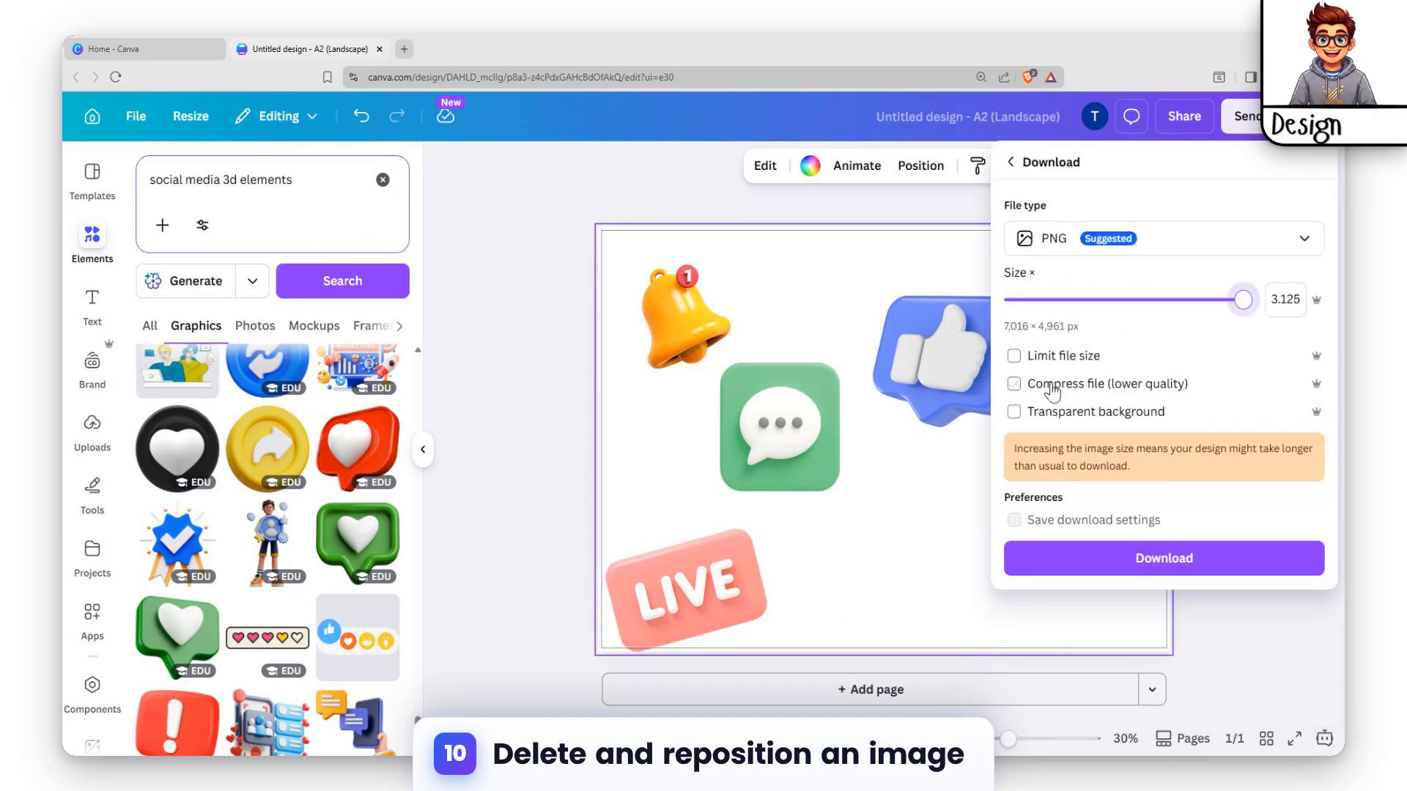
left_click(973, 560)
left_click(1179, 117)
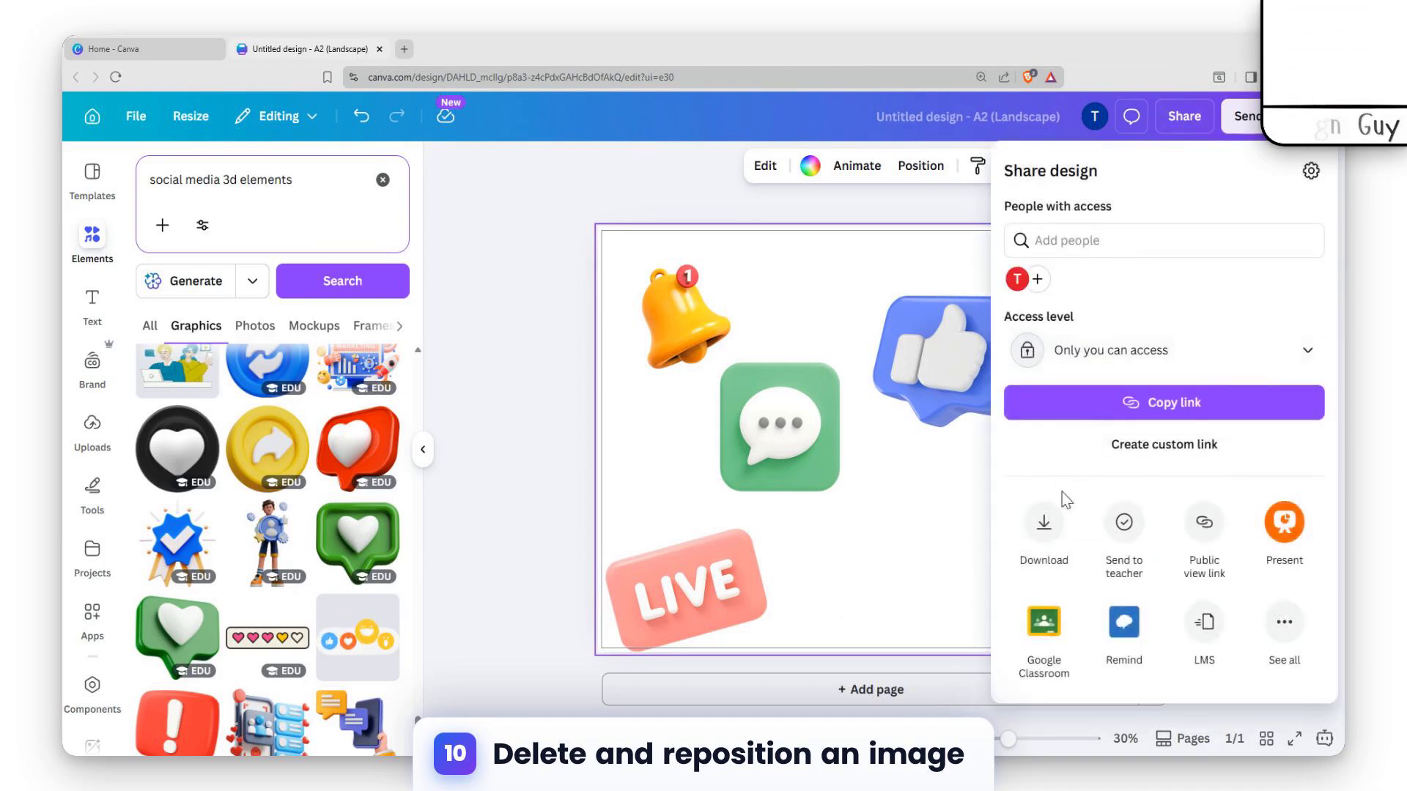
left_click(1043, 526)
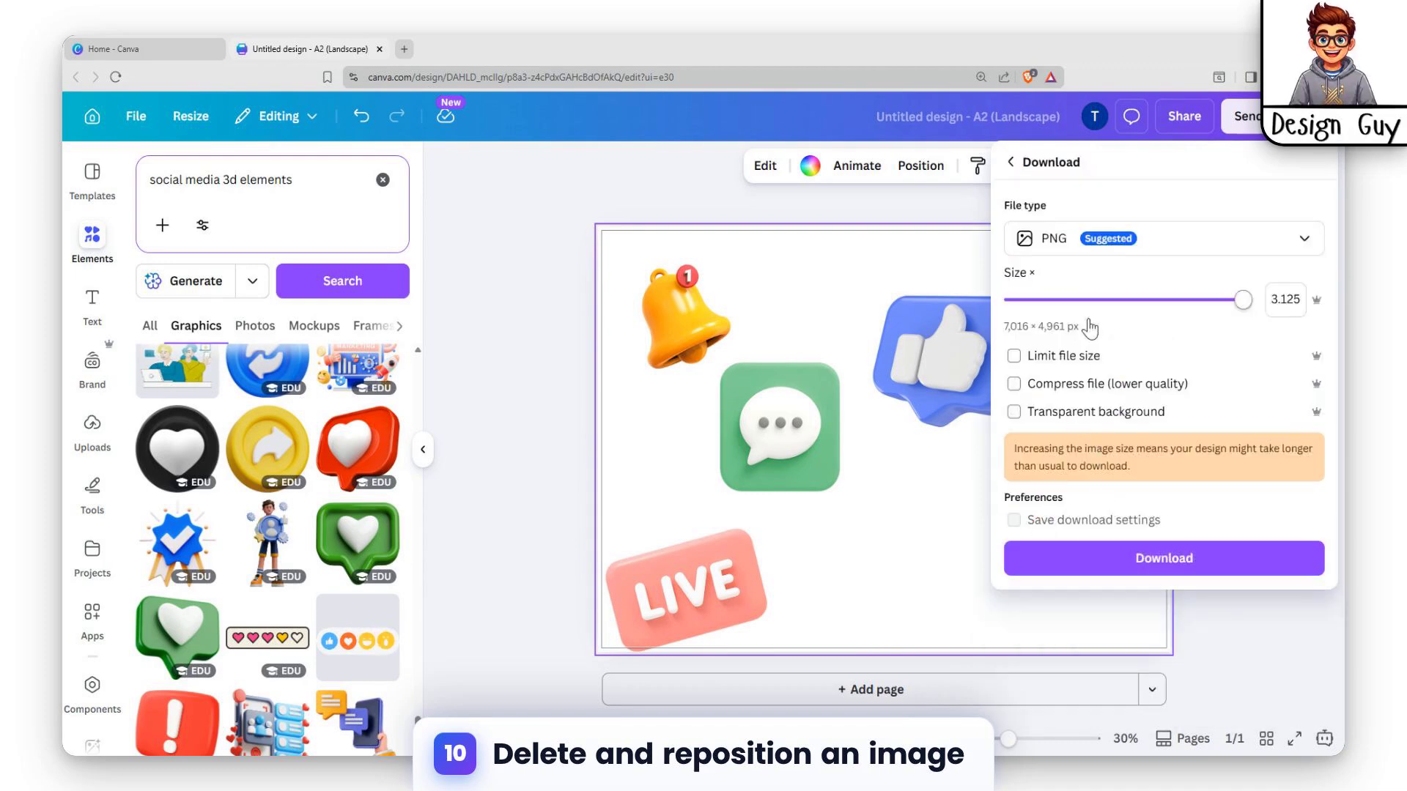
left_click(1090, 560)
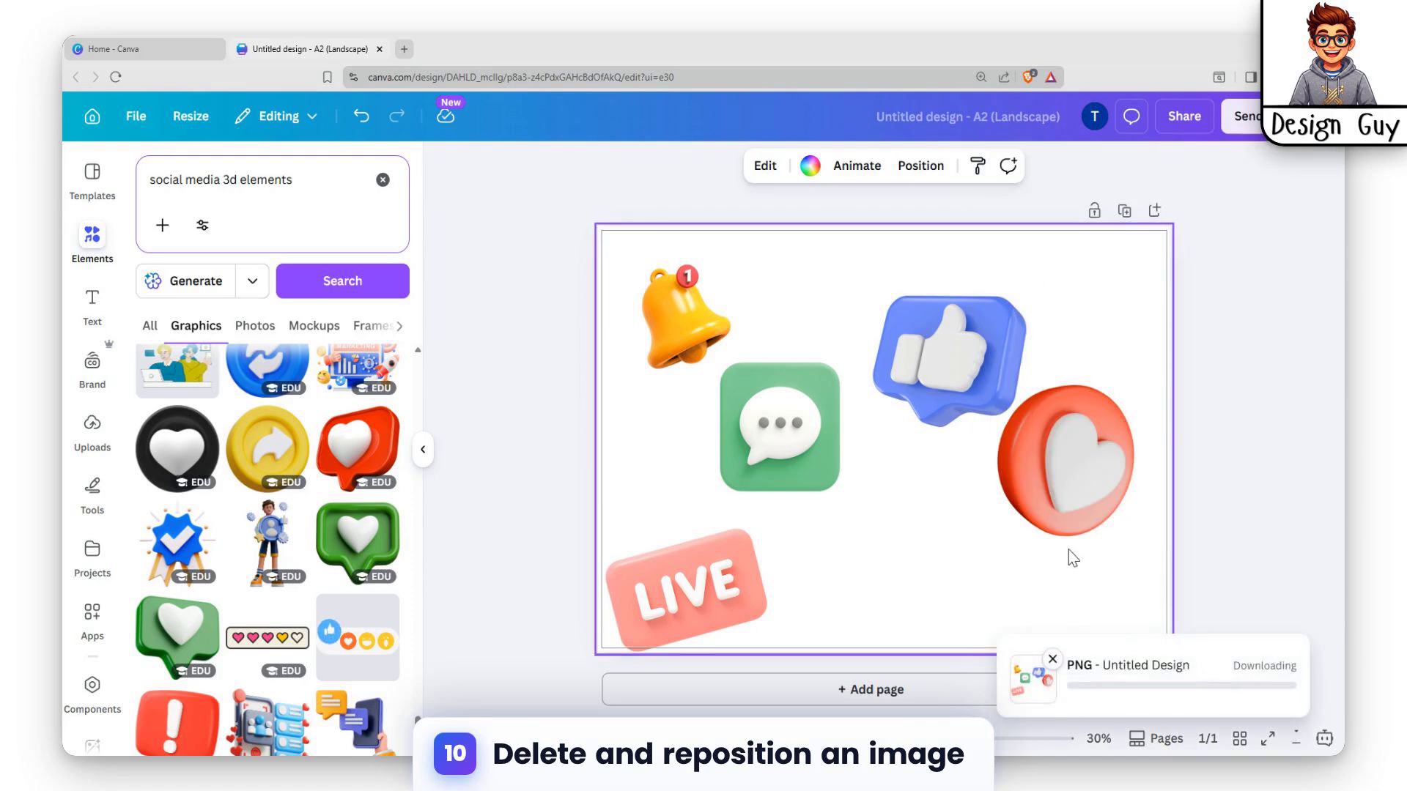
Select all five 3D graphics on the page and delete them
left_click(1068, 550)
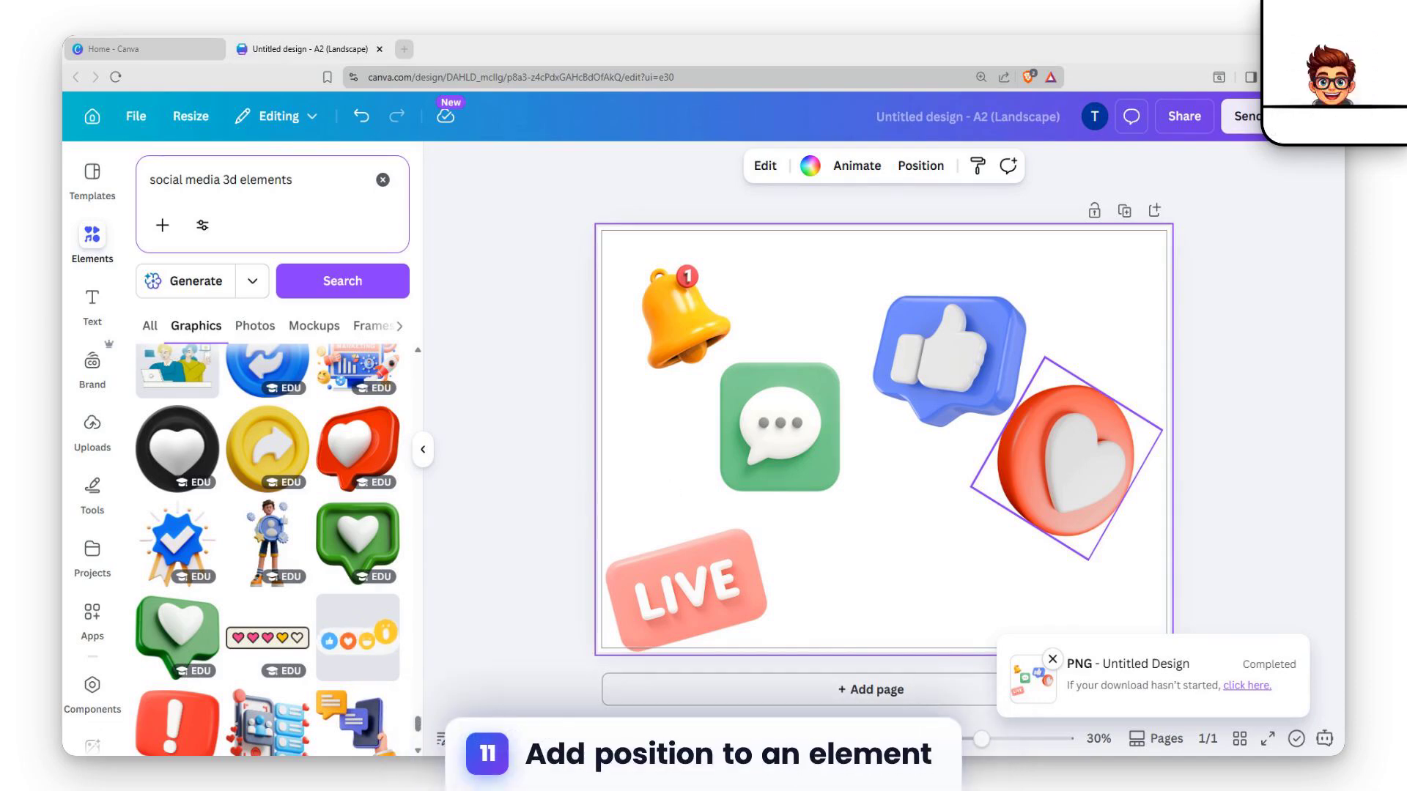
left_click(667, 487)
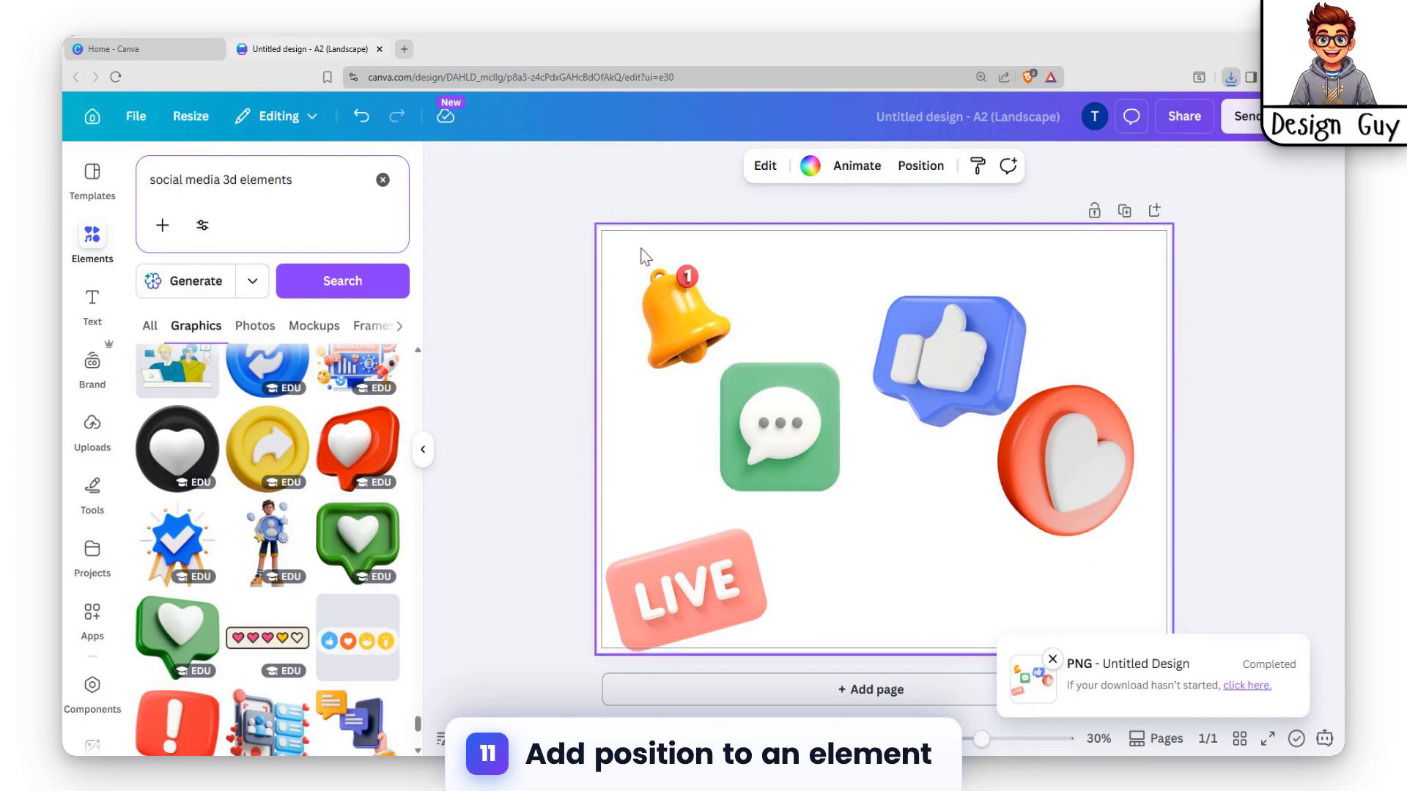
left_click_drag(607, 234, 1132, 609)
key("Delete")
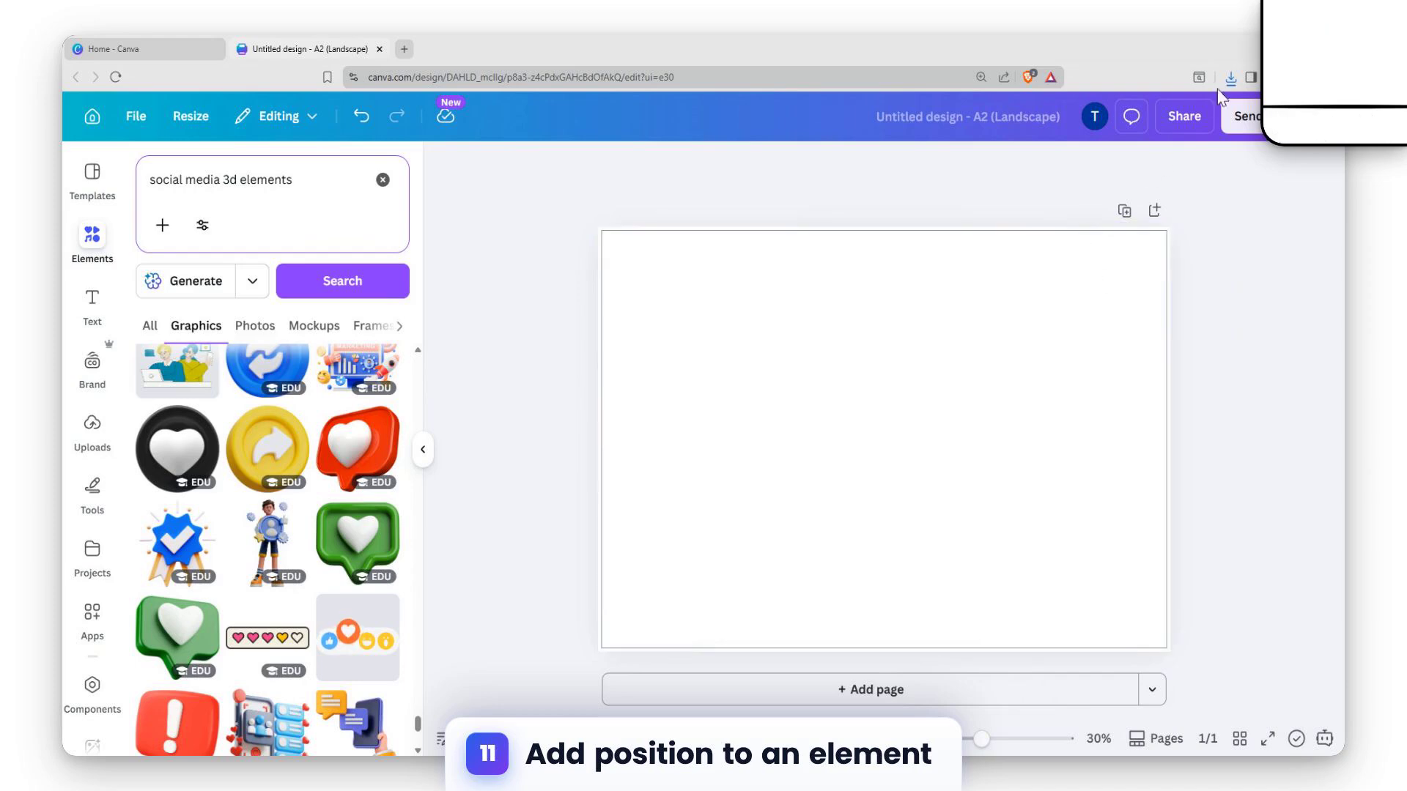
Place the downloaded PNG from the browser's downloads on the empty page and move it up slightly, keeping it horizontally centred
left_click_drag(1101, 121, 798, 388)
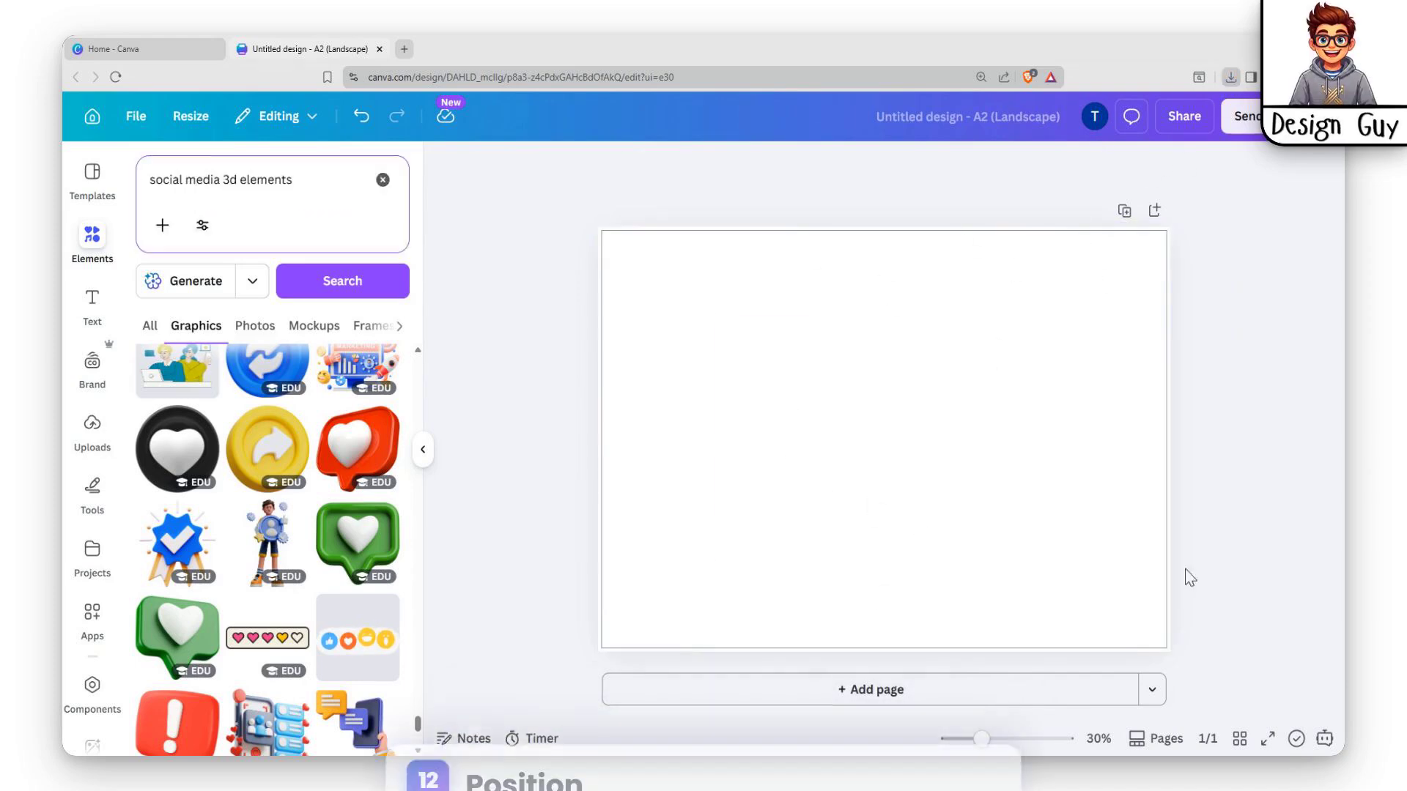
left_click(1270, 571)
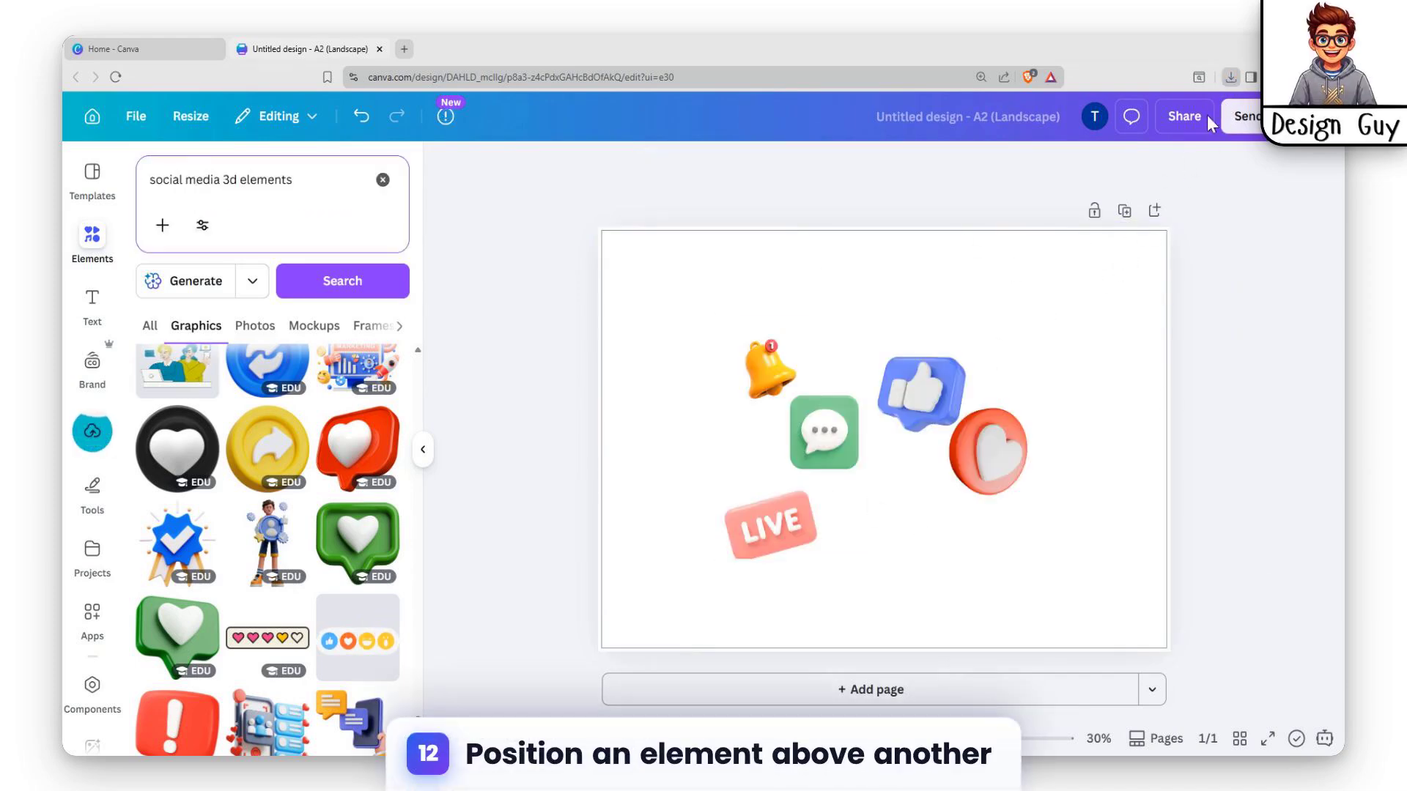
left_click_drag(886, 477, 886, 429)
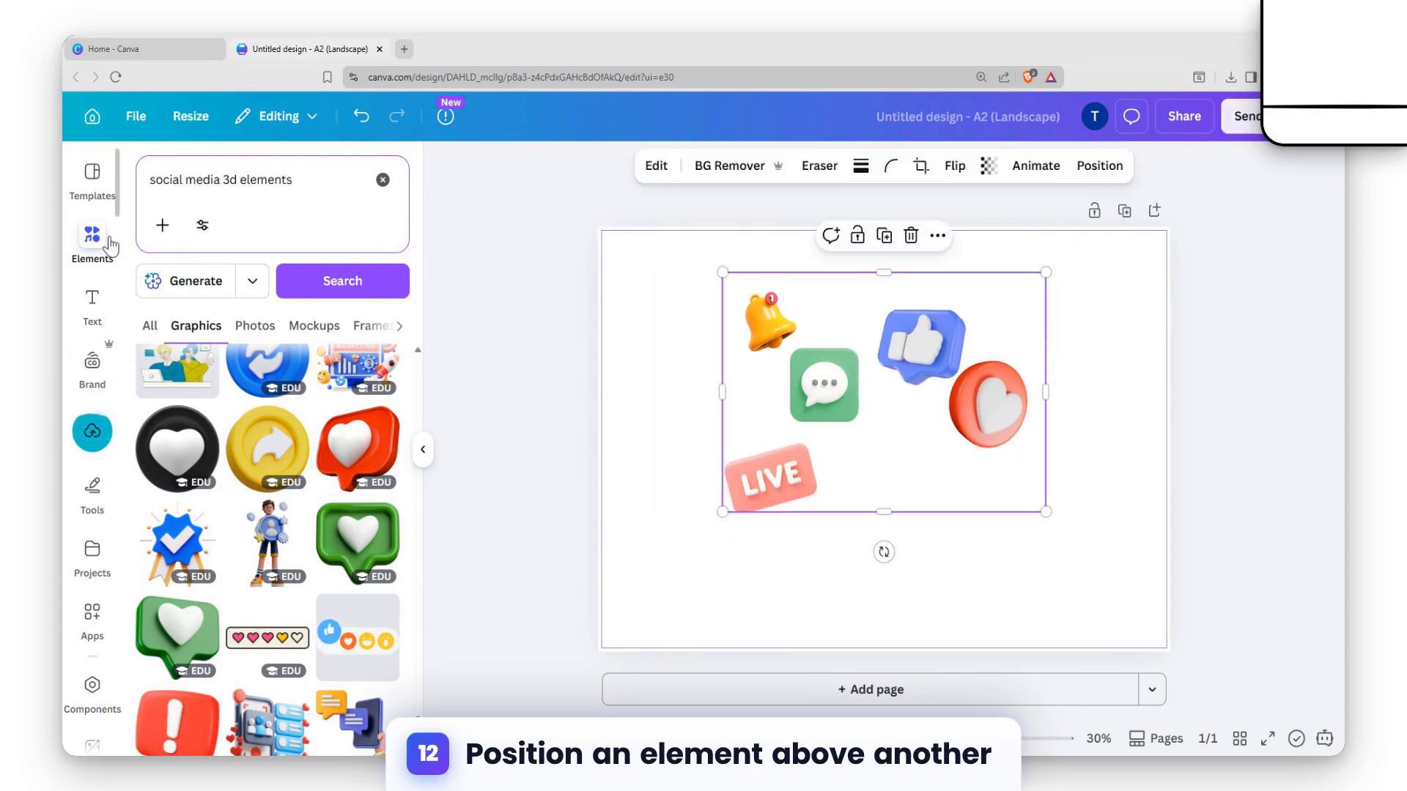
Search the elements for "bowl" and place the brown bowl photo large across the lower part of the page
left_click(86, 248)
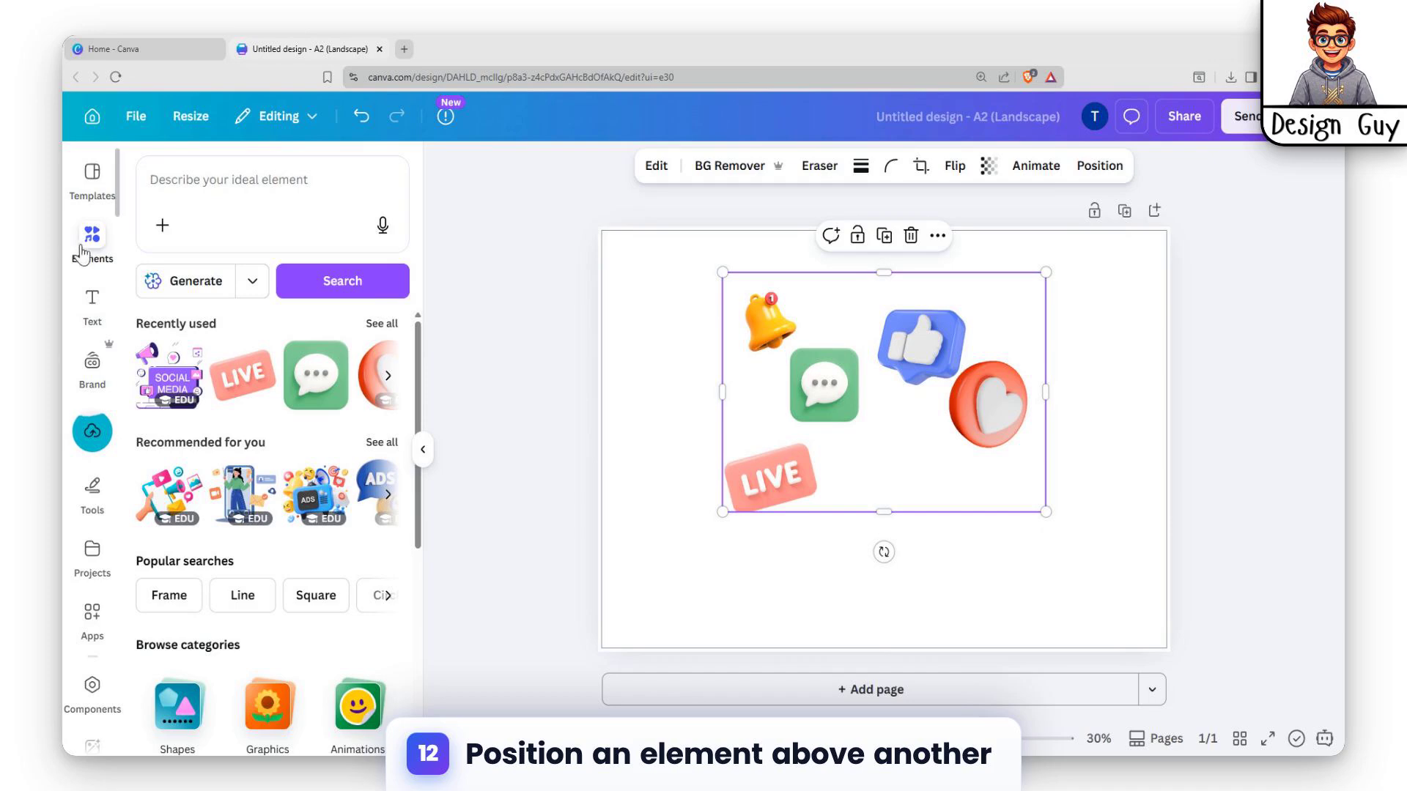
left_click(245, 196)
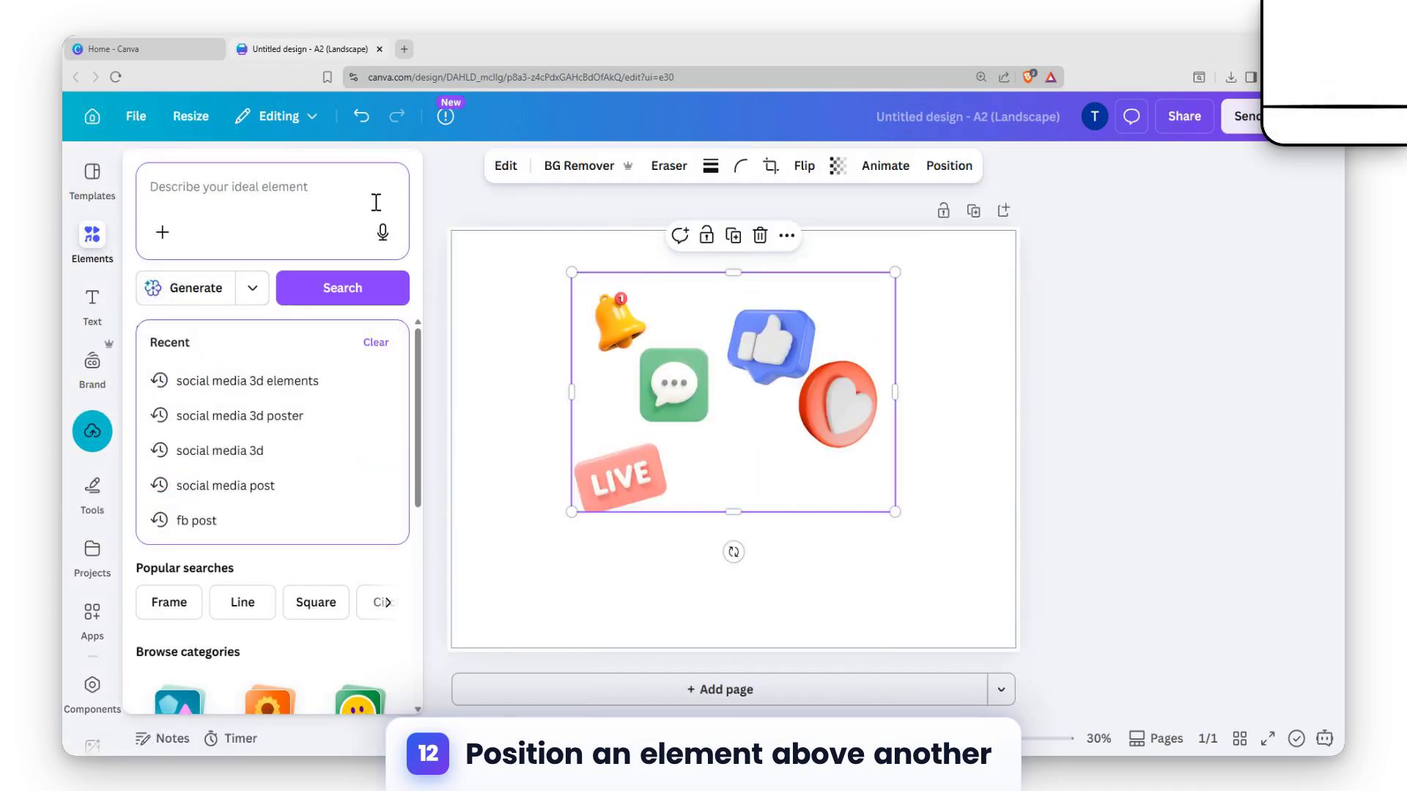
type("b")
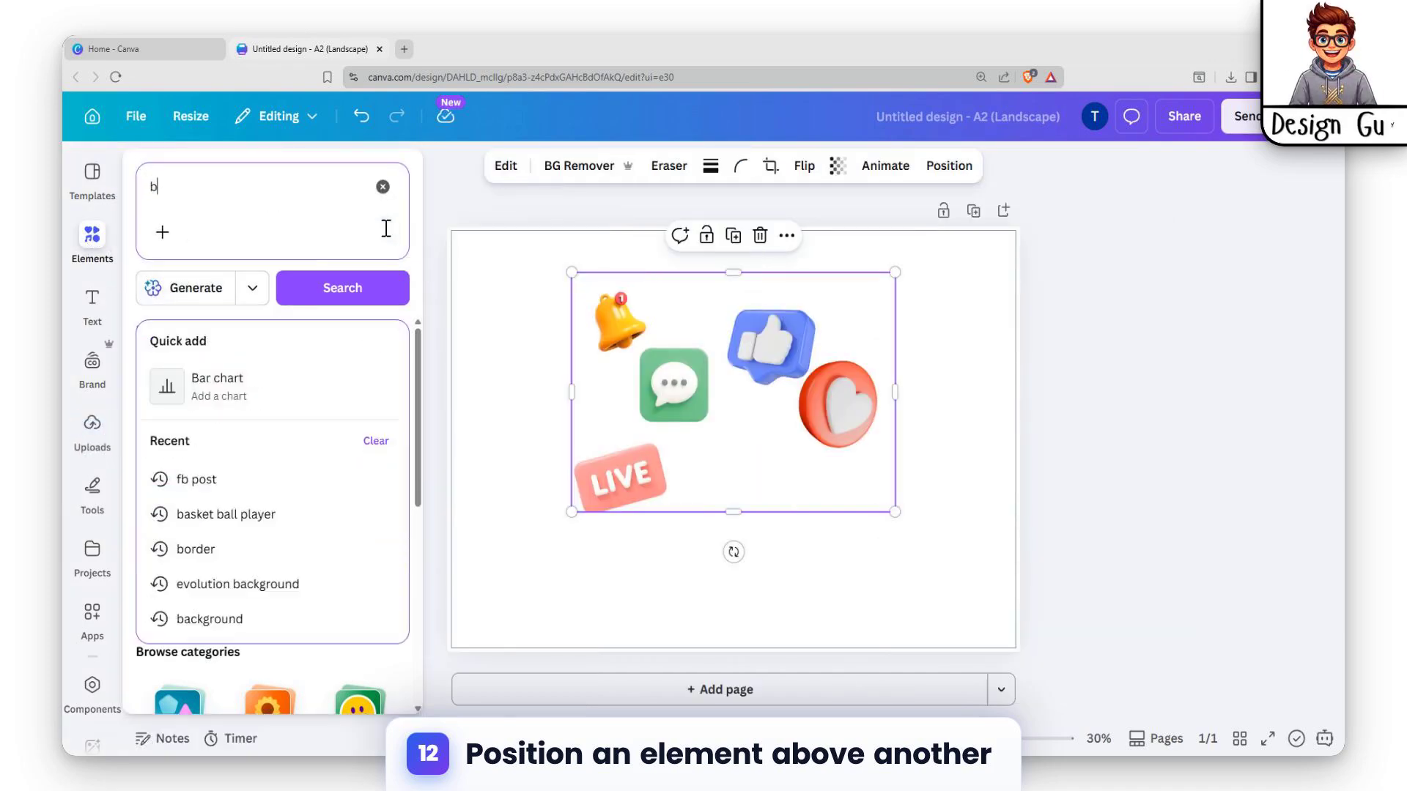
type("owl")
key("Return")
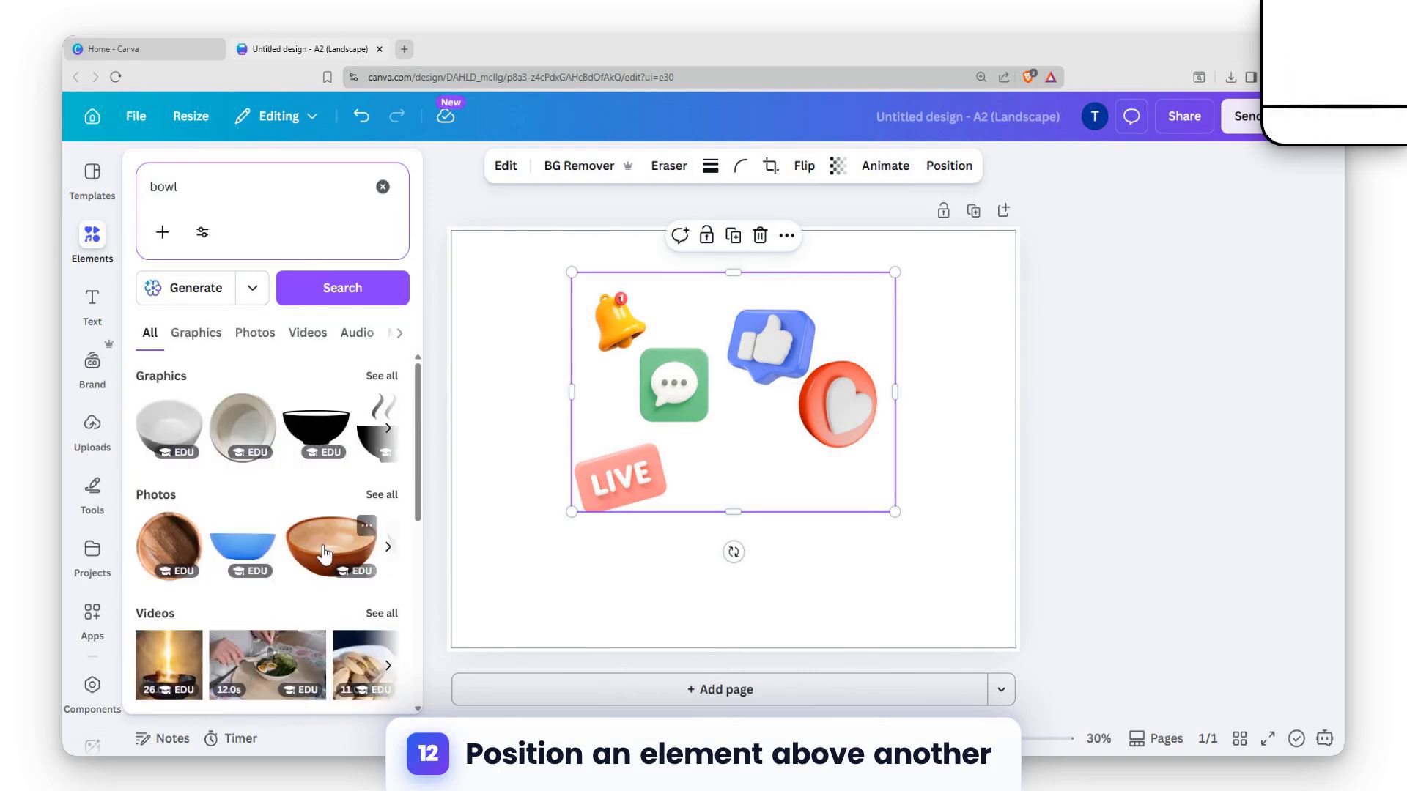
left_click(324, 555)
mouse_move(722, 438)
left_mouse_down()
mouse_move(722, 518)
mouse_move(724, 444)
mouse_move(715, 457)
left_mouse_up()
left_click_drag(622, 328, 622, 388)
Move the social media graphics image above the bowl in the layer order
left_click(642, 315)
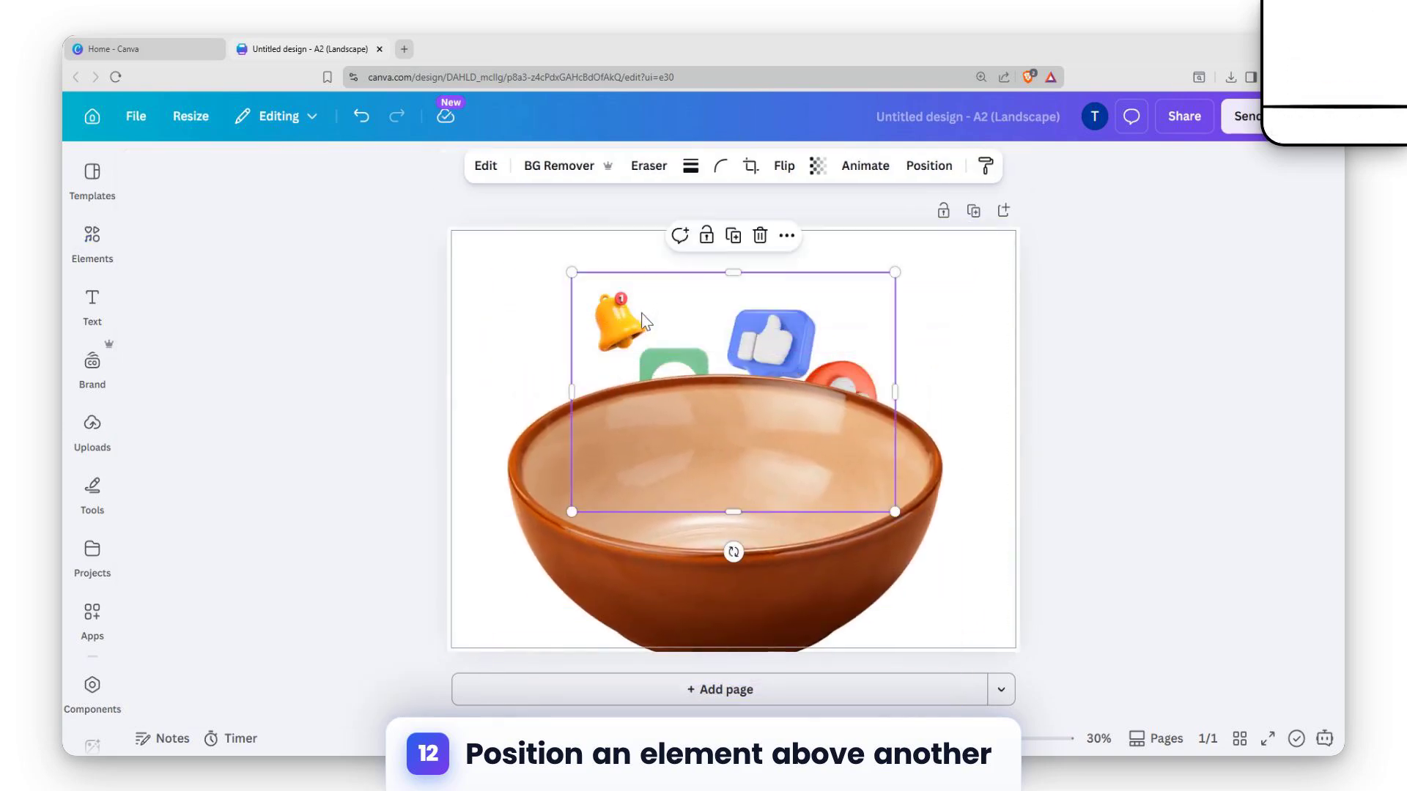
left_click(994, 165)
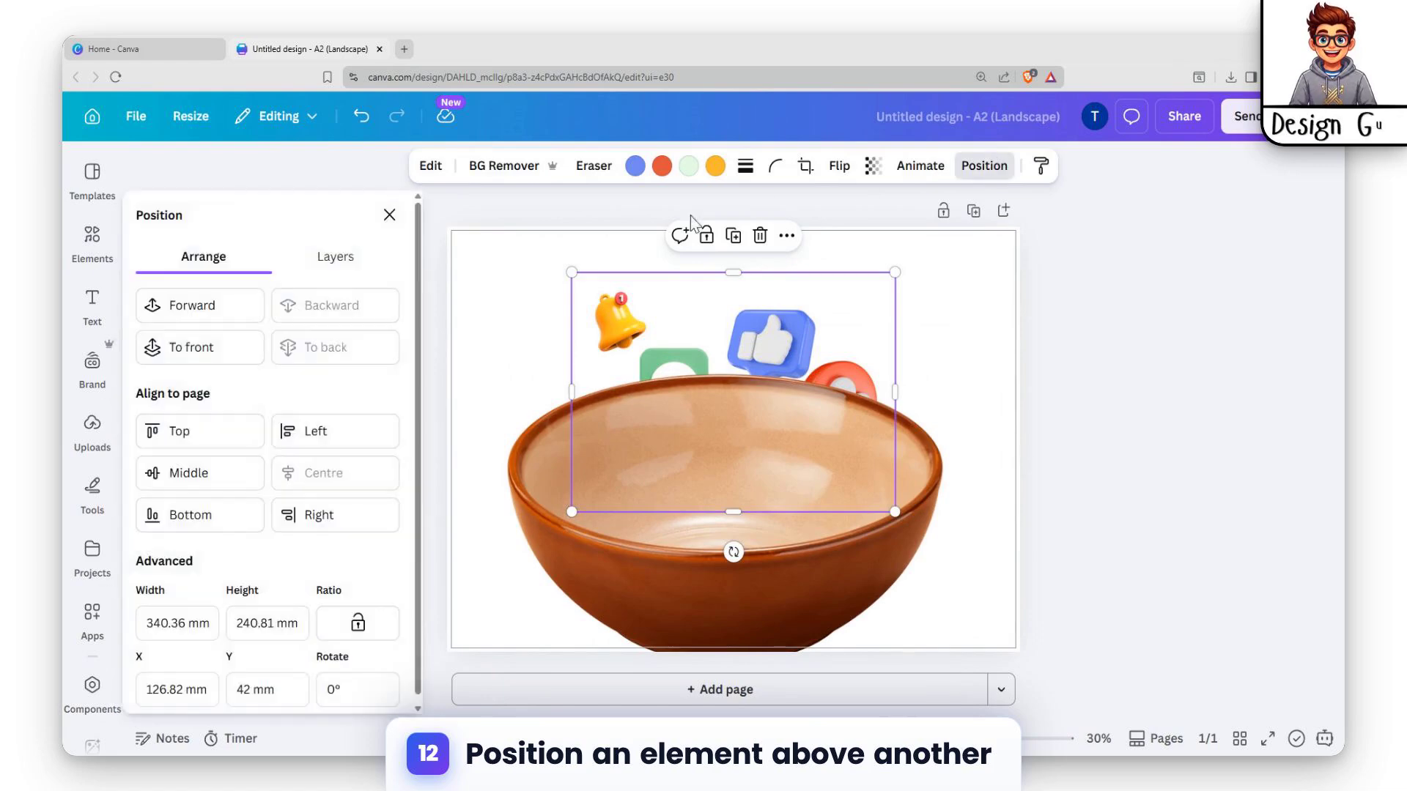
left_click(359, 254)
left_click_drag(305, 414, 298, 367)
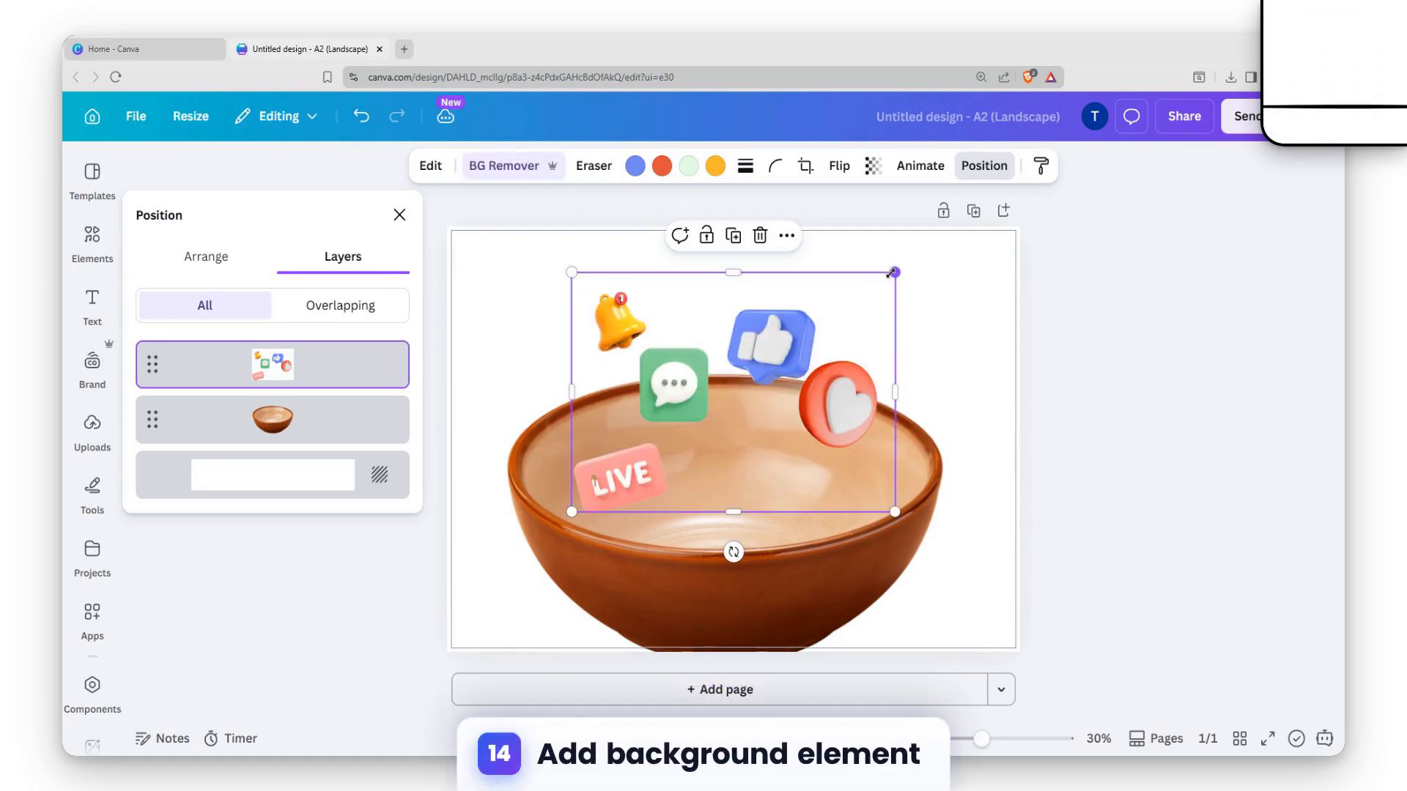
Shrink the social media graphics image and place it over the bowl's opening, then nudge the bowl slightly
left_click_drag(893, 273, 864, 299)
left_click_drag(733, 374, 767, 403)
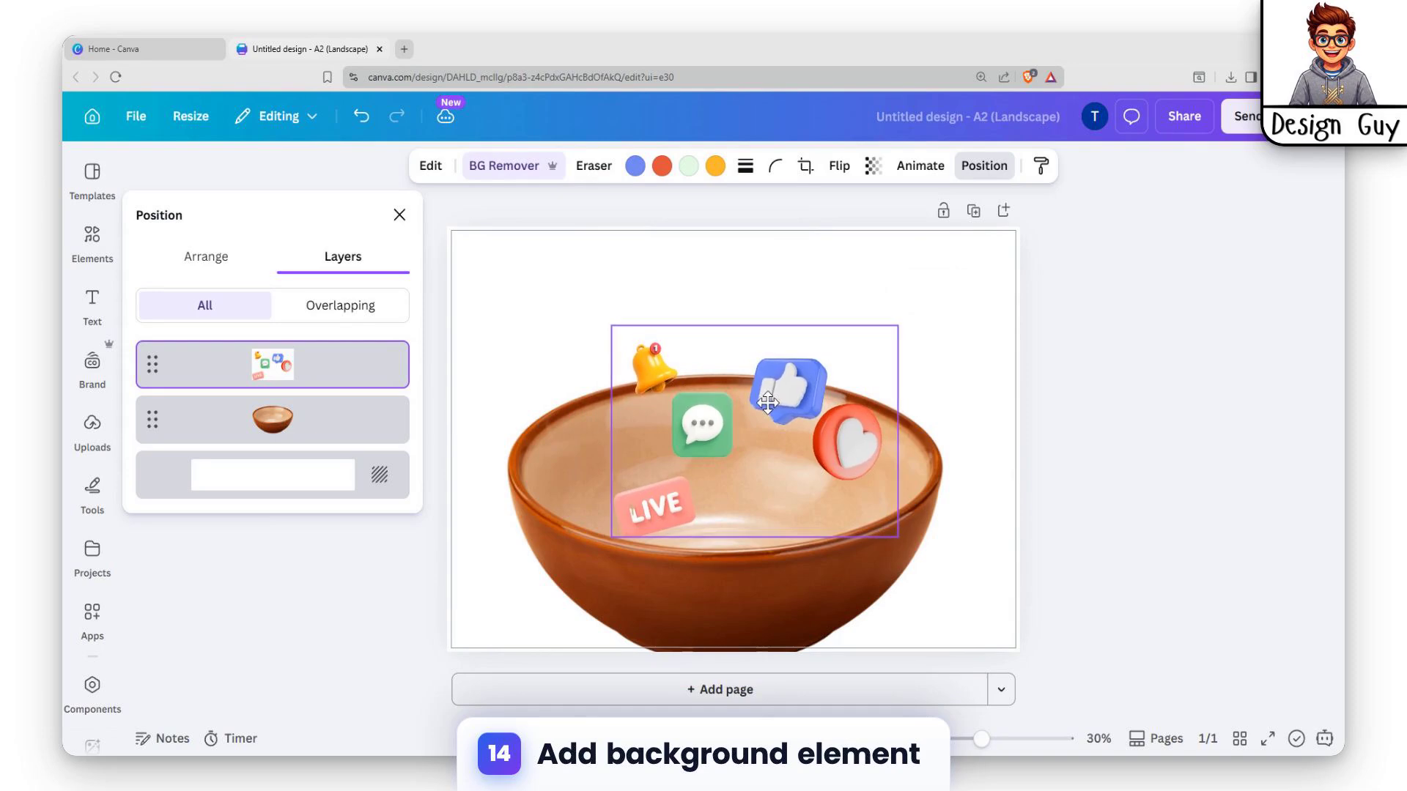
left_click(488, 448)
left_click(820, 558)
left_click_drag(820, 558, 826, 557)
left_click(929, 314)
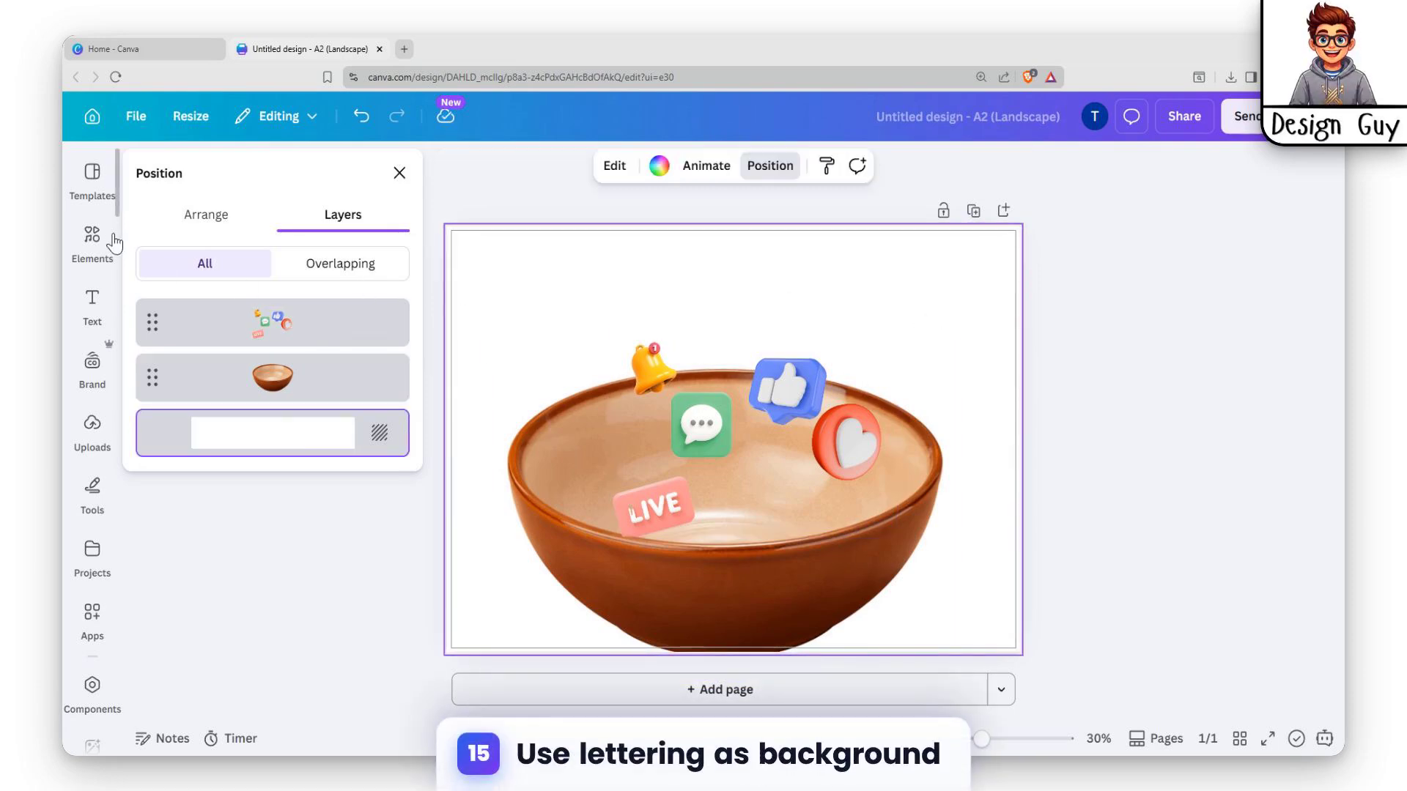
Search the elements for "3rd social media text" and open the suggested TypeLettering app, accepting its updated permissions
left_click(92, 236)
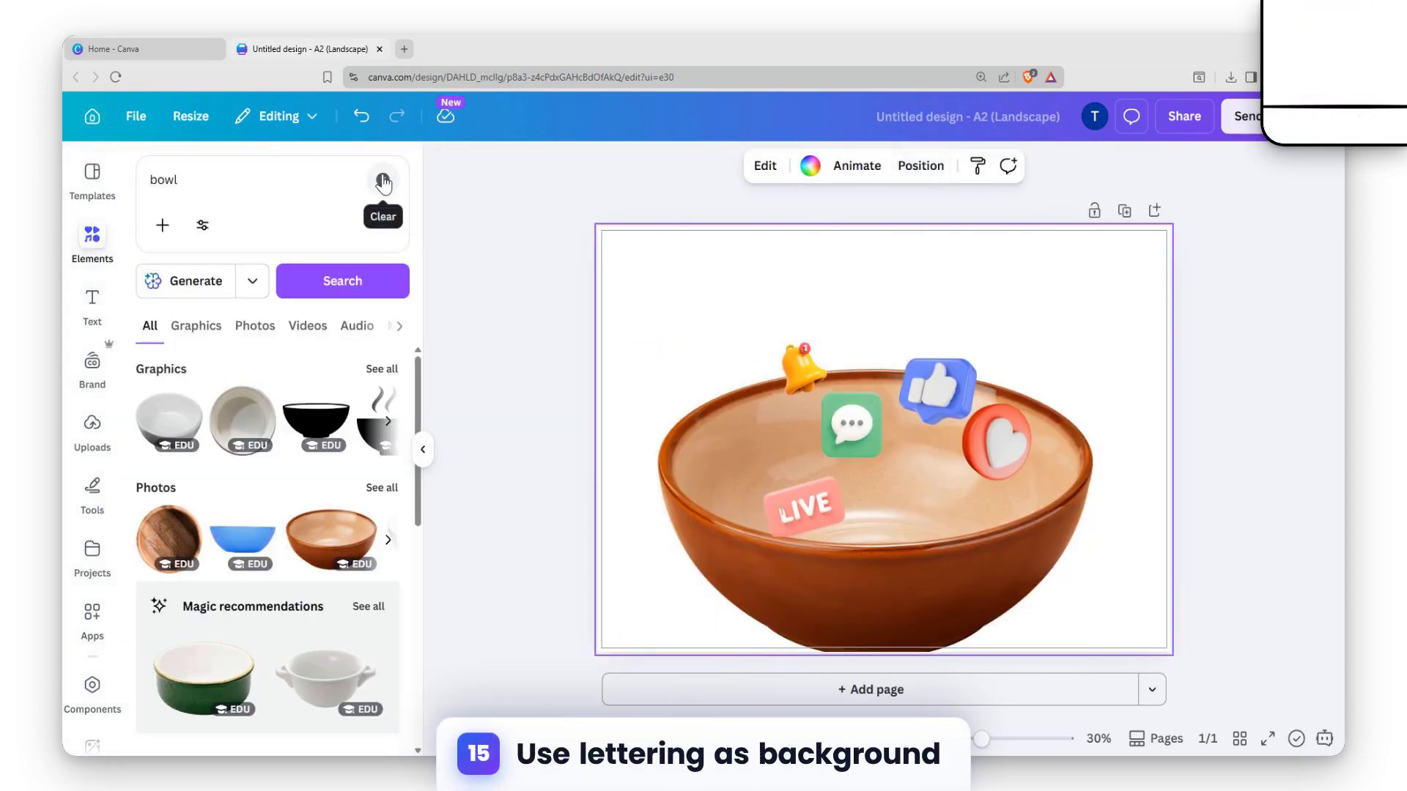
left_click(382, 181)
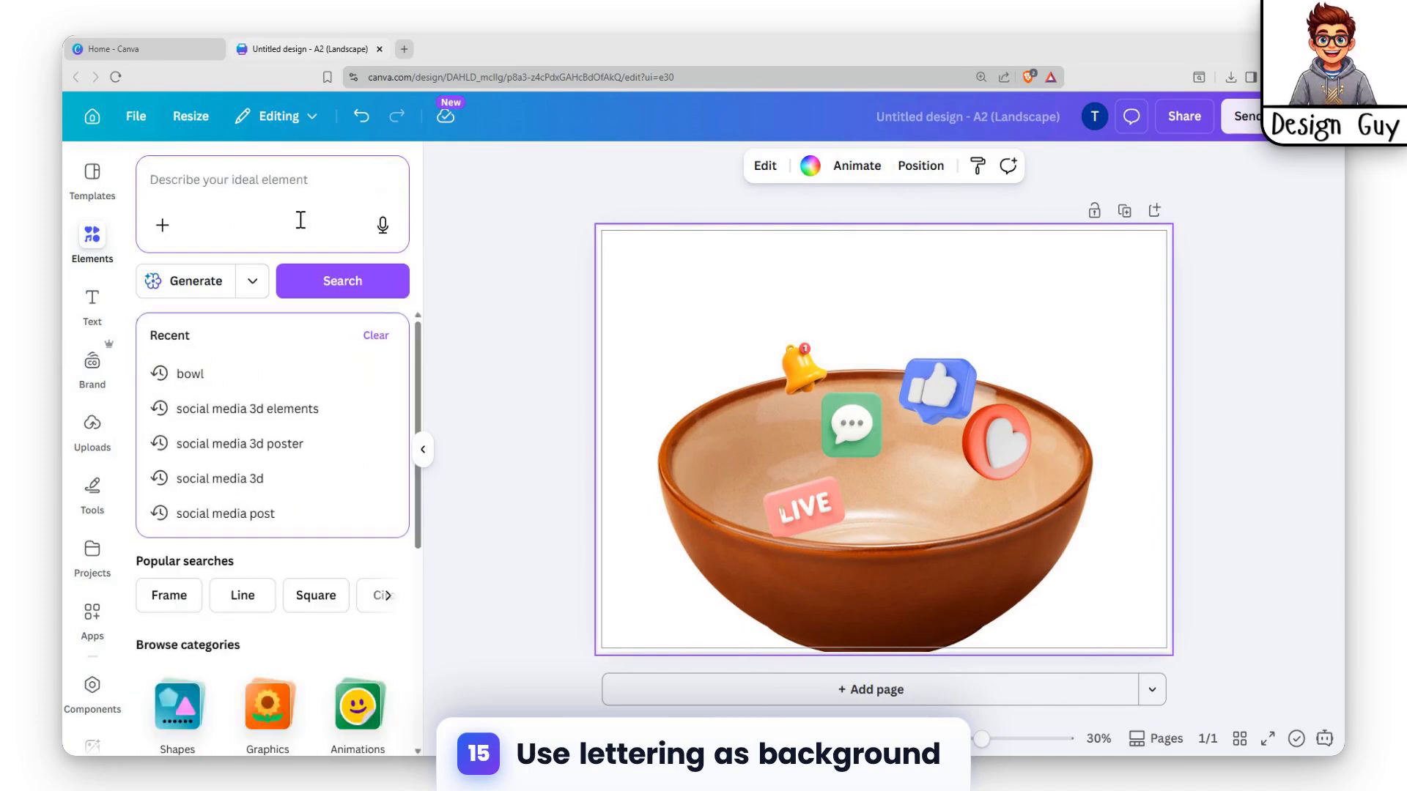
type("3rd socia")
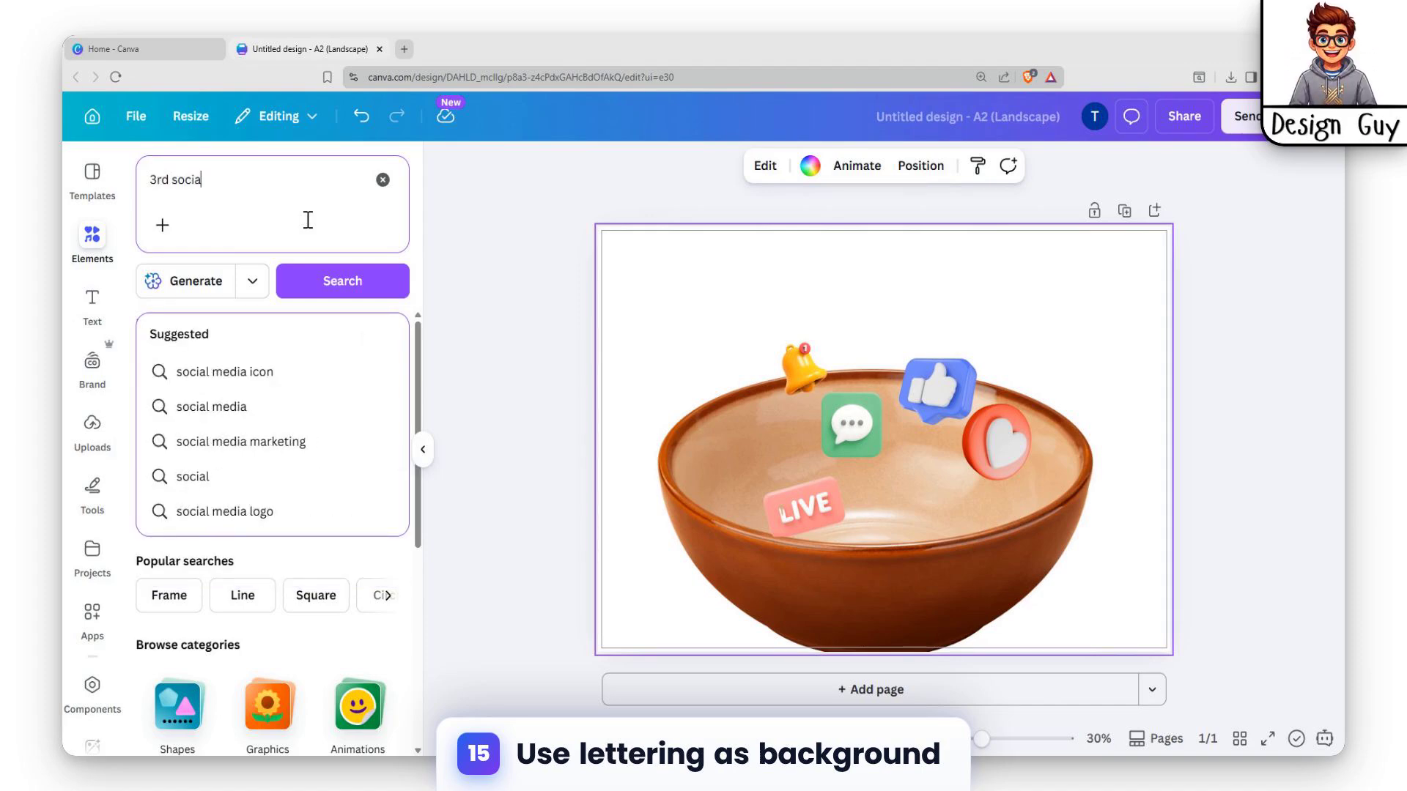
type("l media")
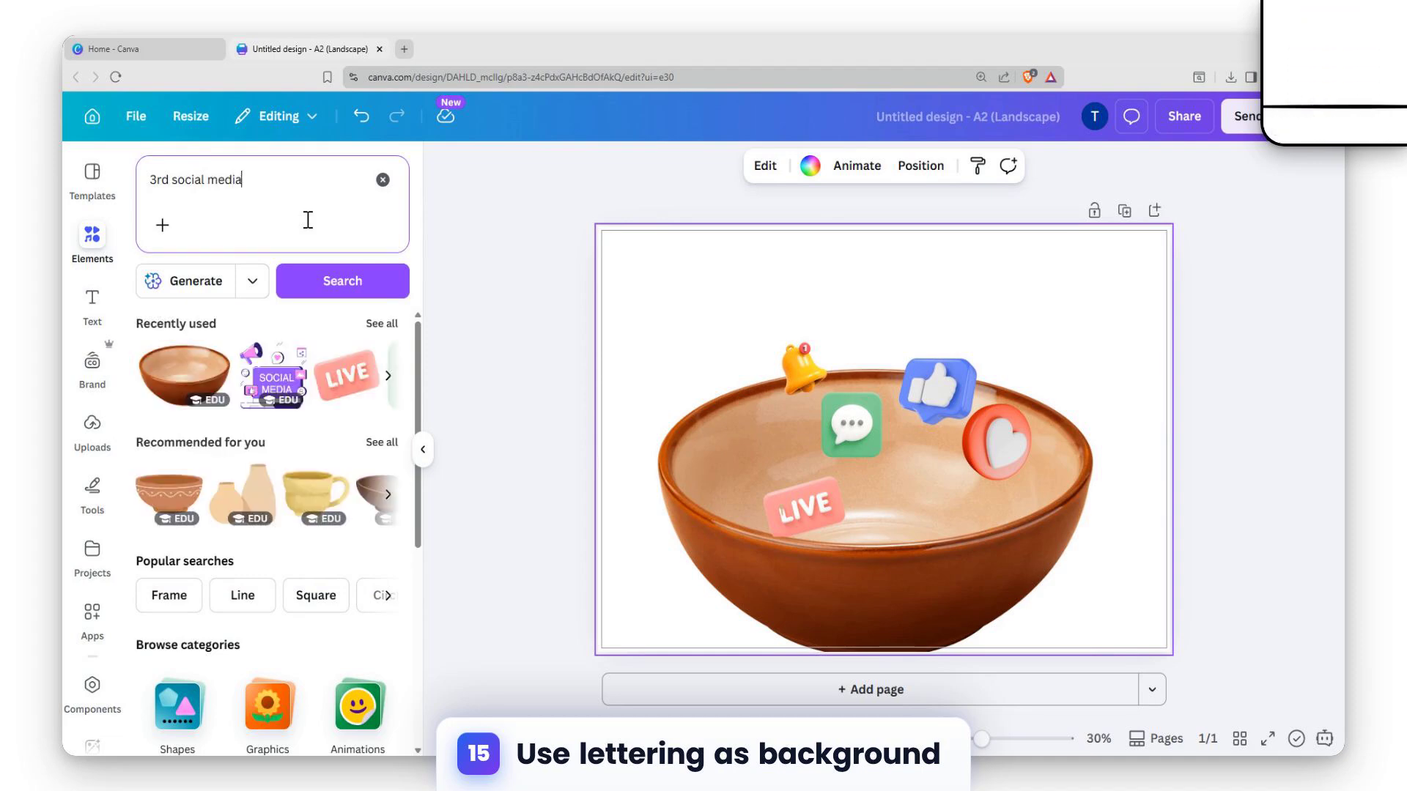
type(" text")
key("Return")
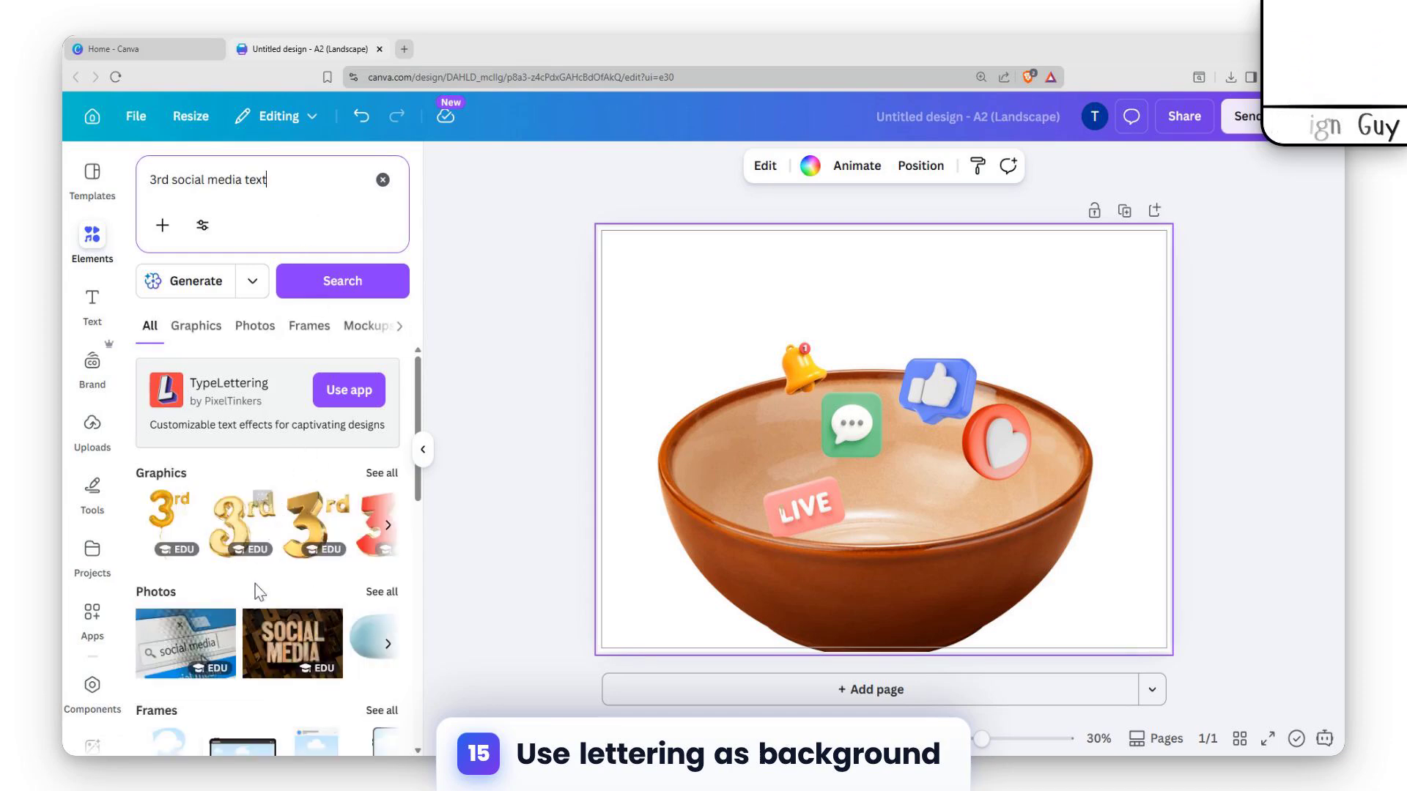
scroll(256, 590, "down", 2)
scroll(313, 535, "down", 3)
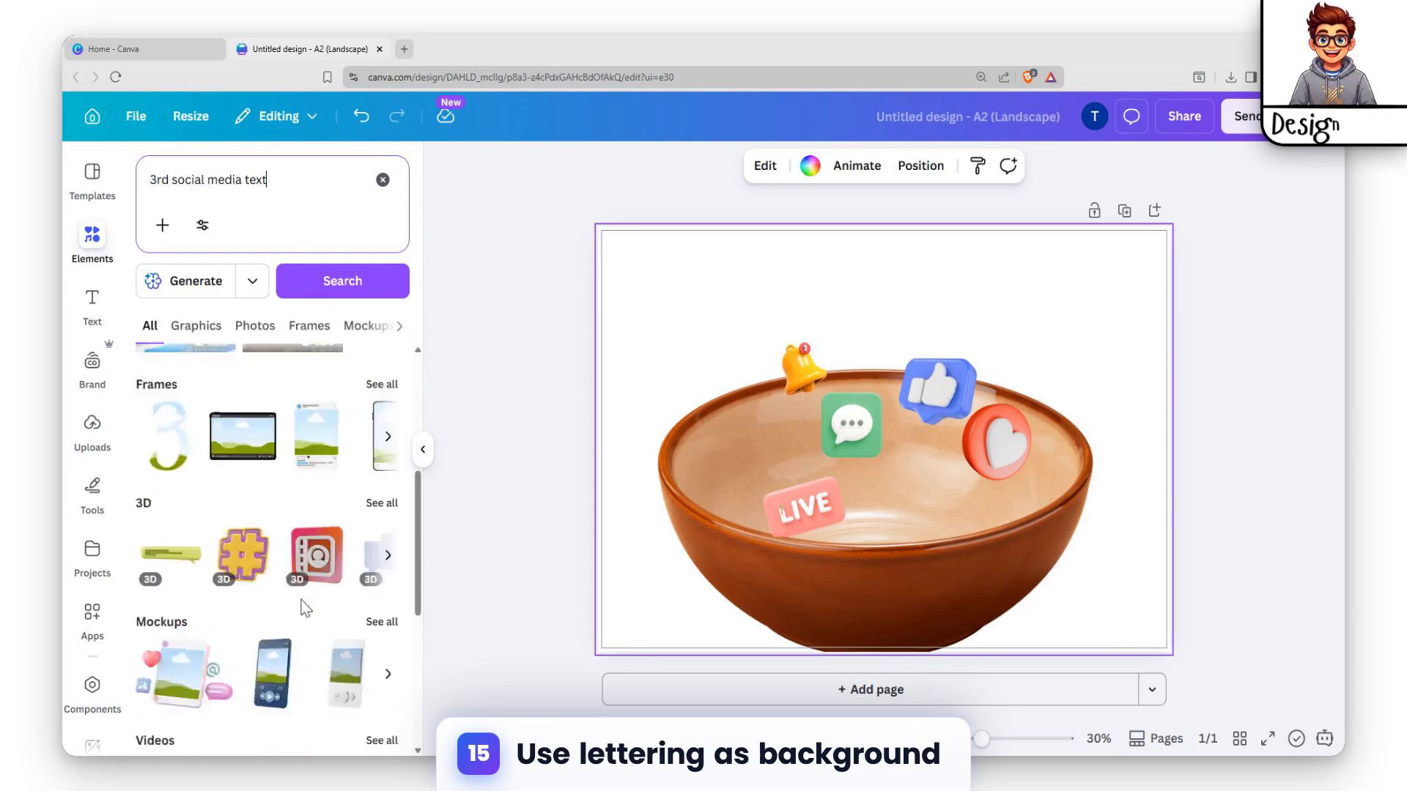
scroll(319, 513, "up", 5)
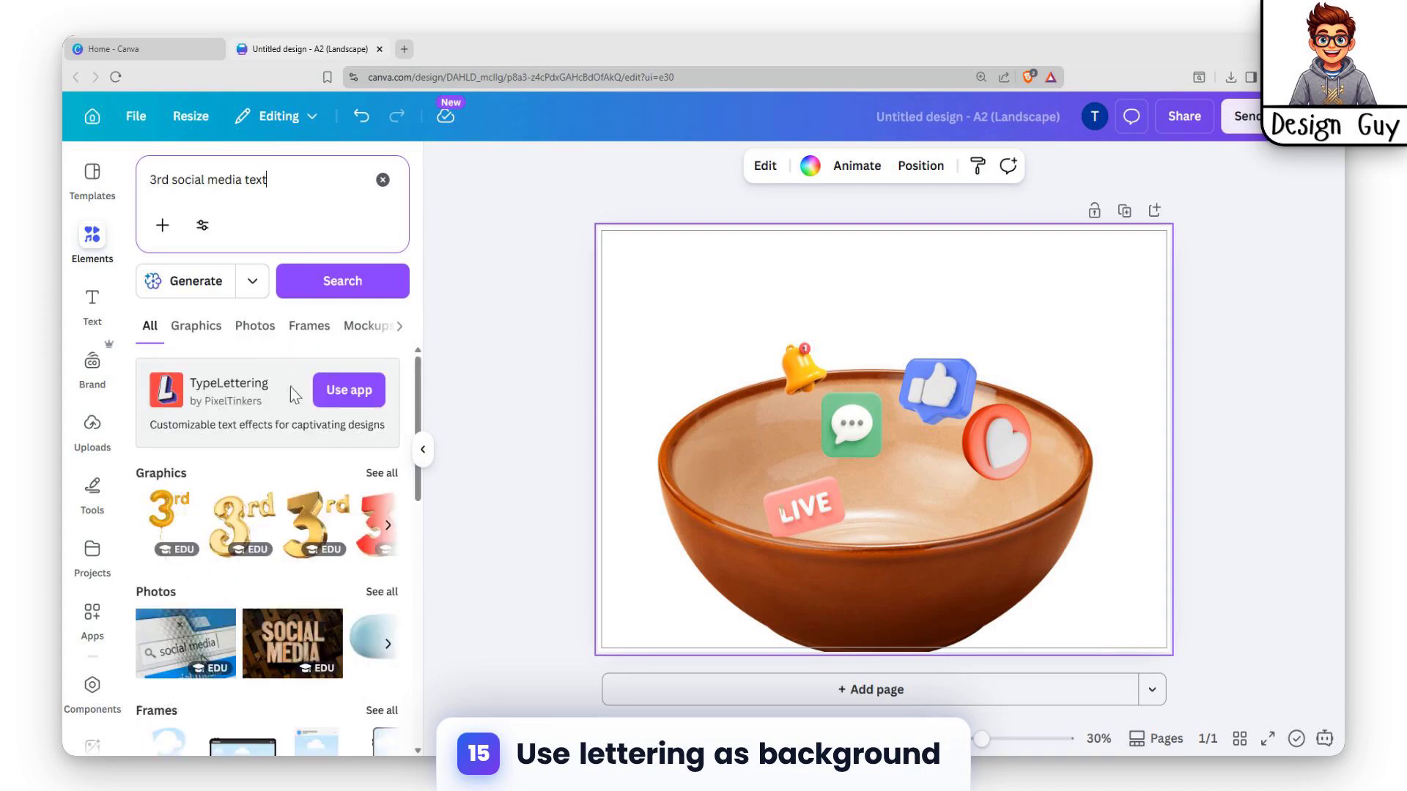
left_click(344, 392)
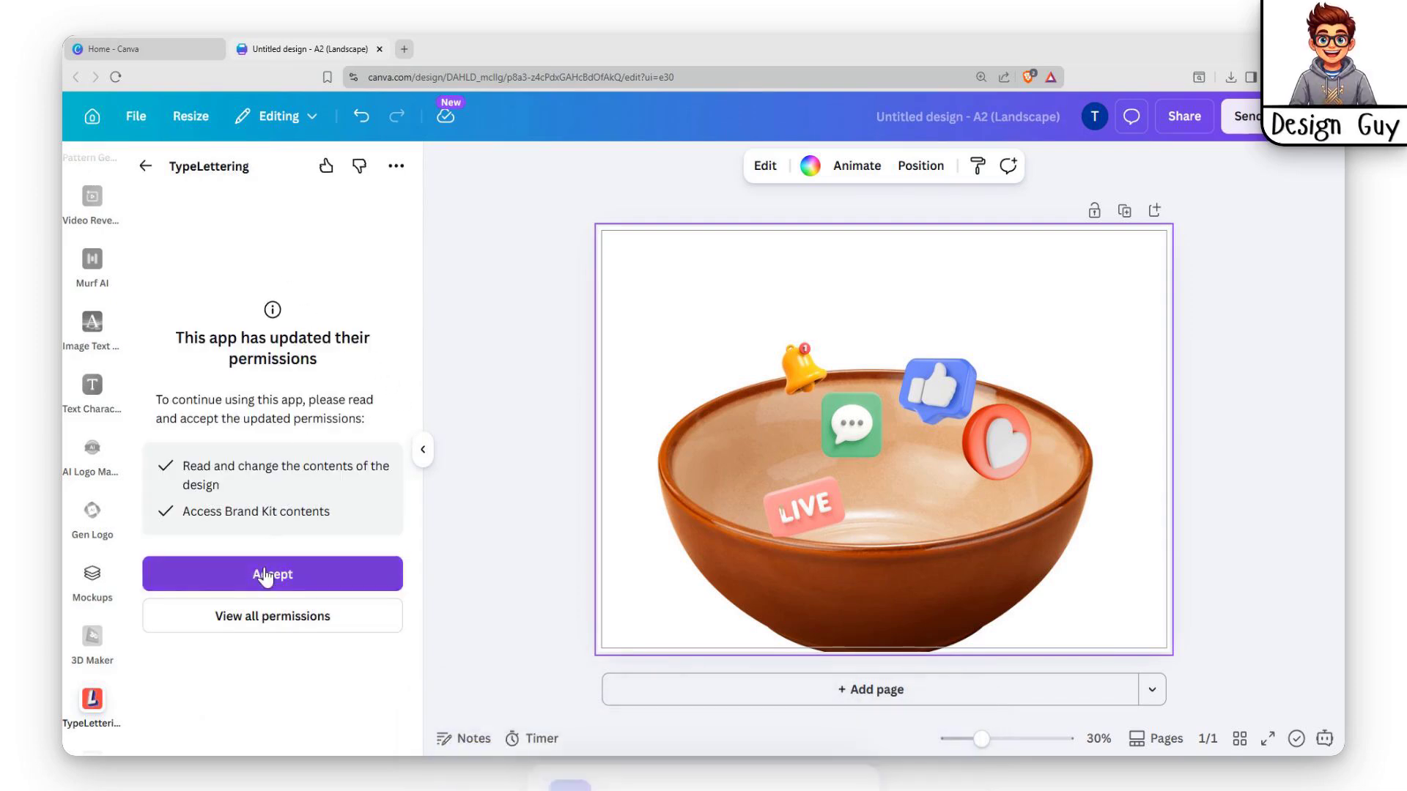
left_click(265, 577)
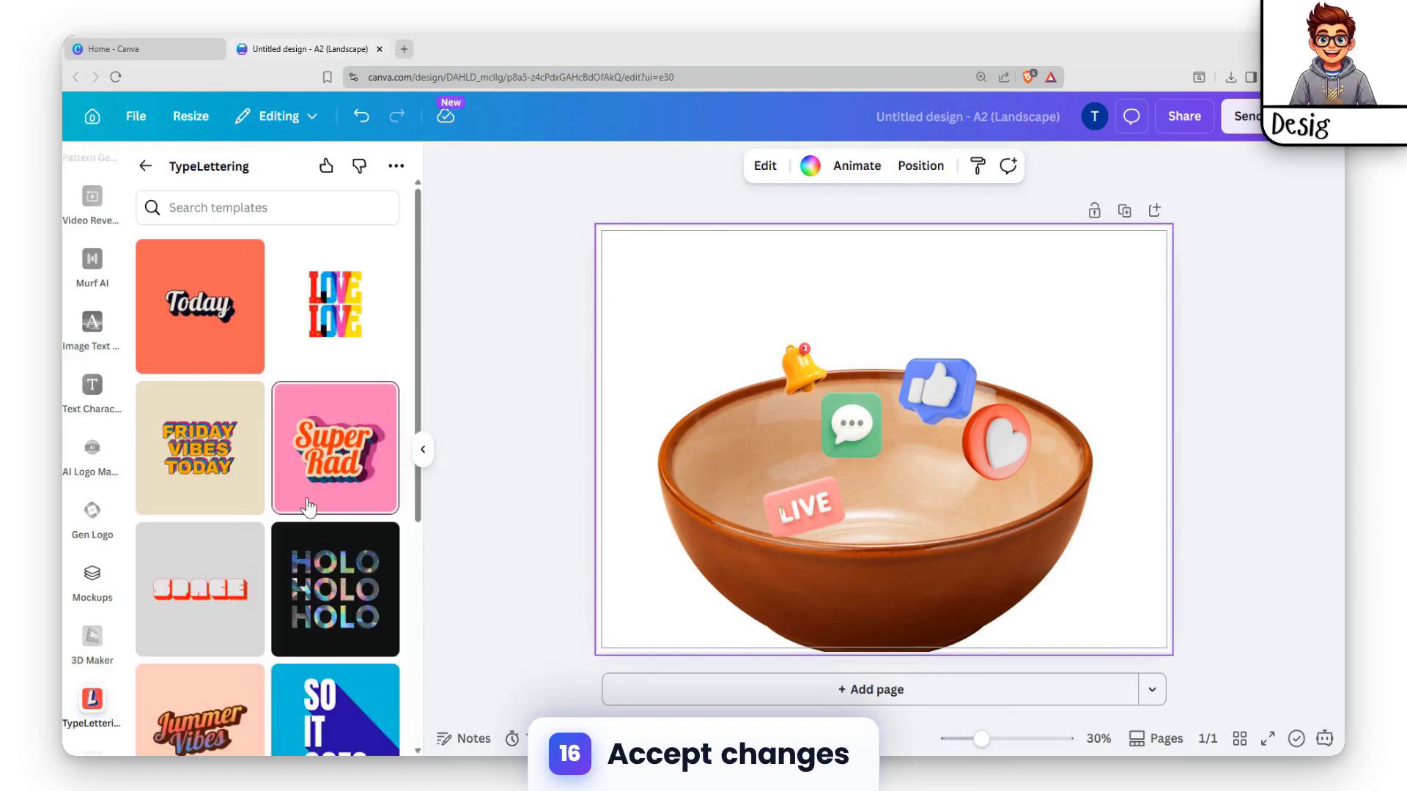
Browse the TypeLettering templates and choose the pink "Super Rad" one
scroll(228, 491, "down", 5)
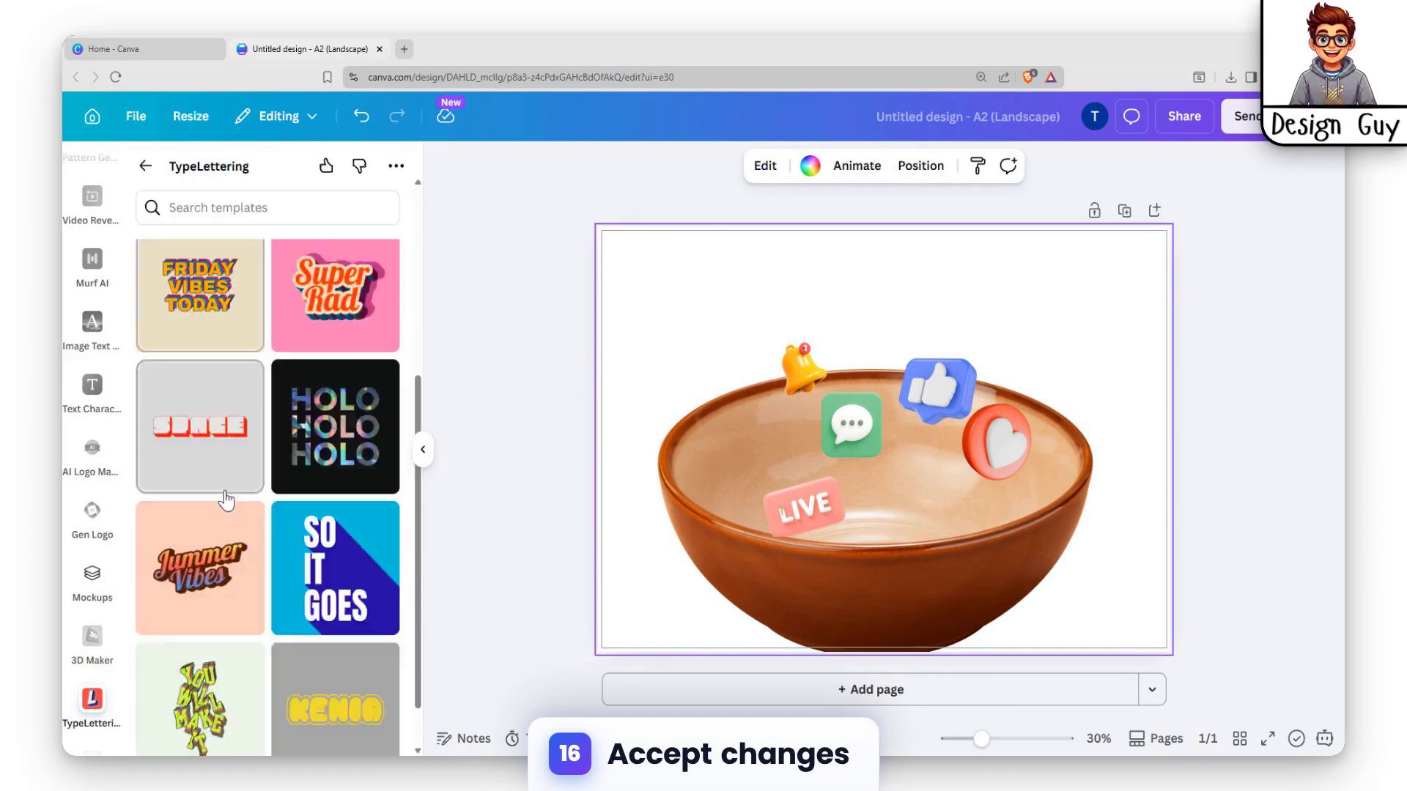
scroll(268, 454, "up", 5)
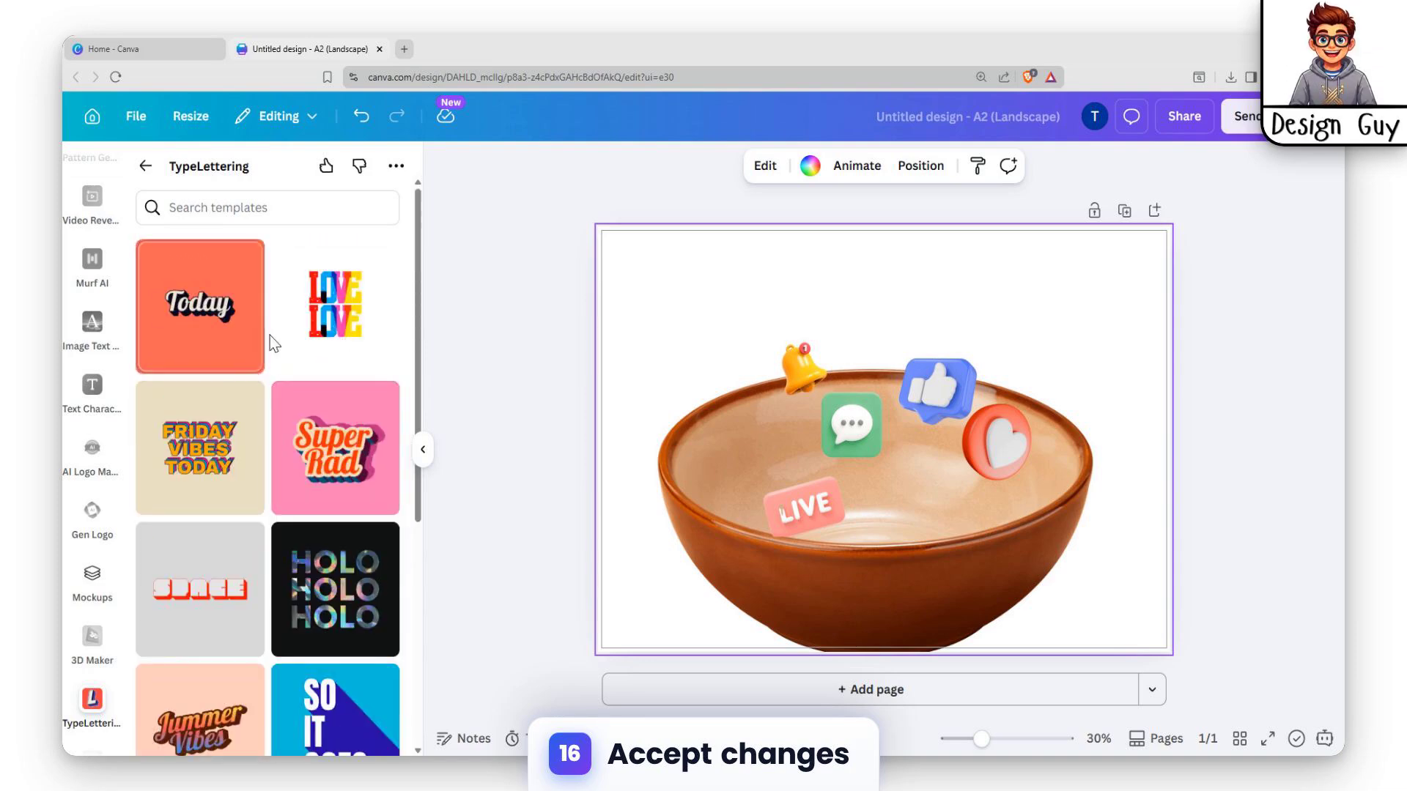
scroll(239, 334, "down", 5)
scroll(220, 425, "up", 5)
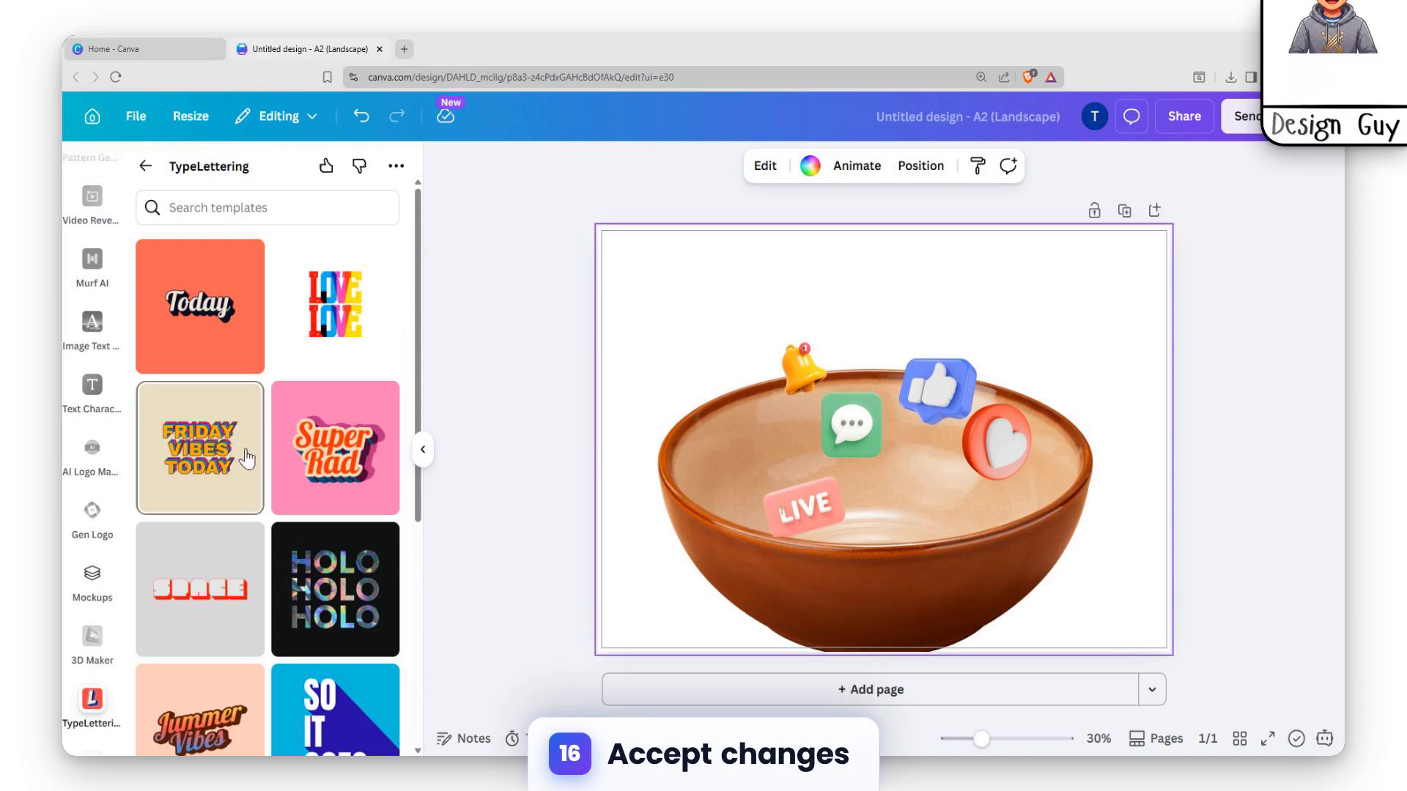
left_click(317, 440)
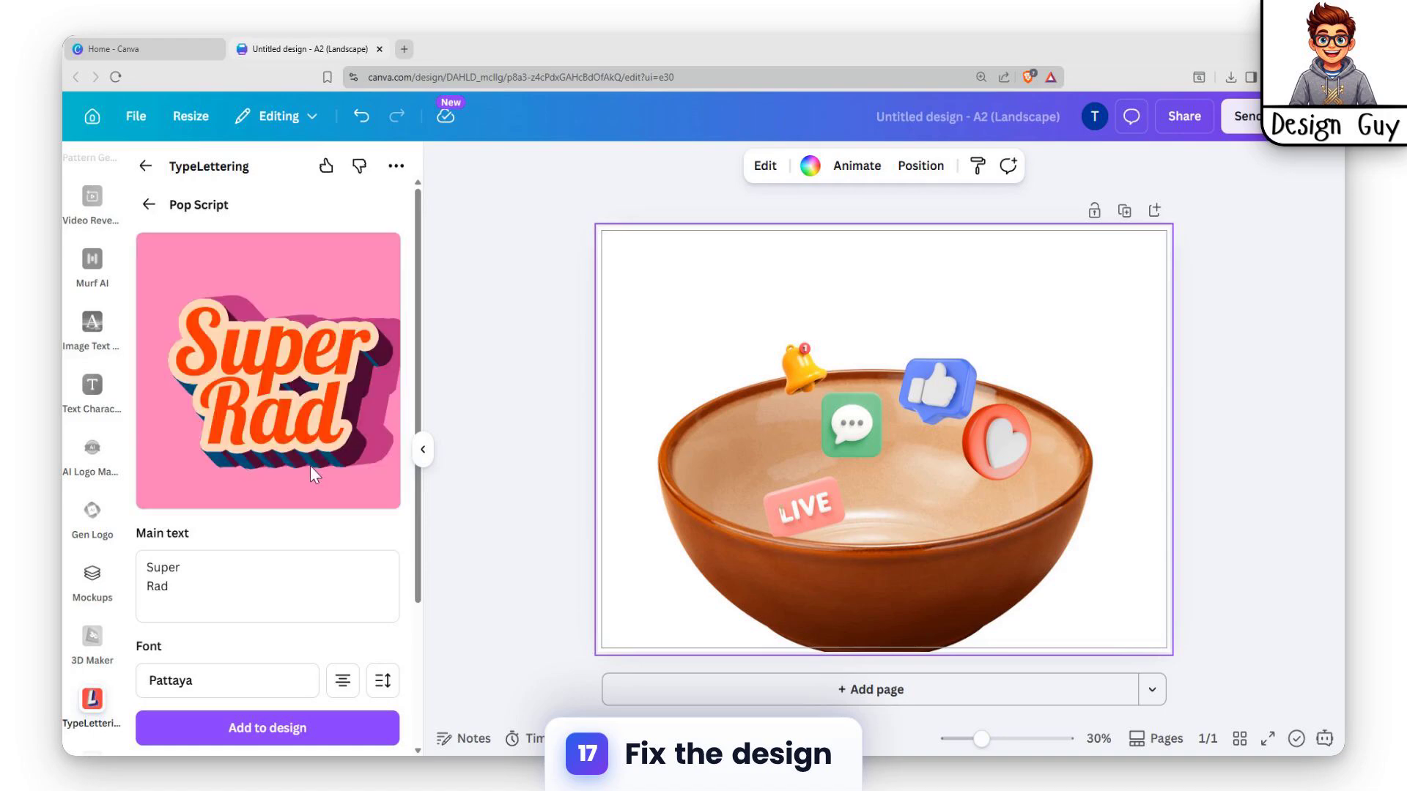
Replace the lettering's main text with "SOCIAL MEDIA" on a single line
left_click(239, 563)
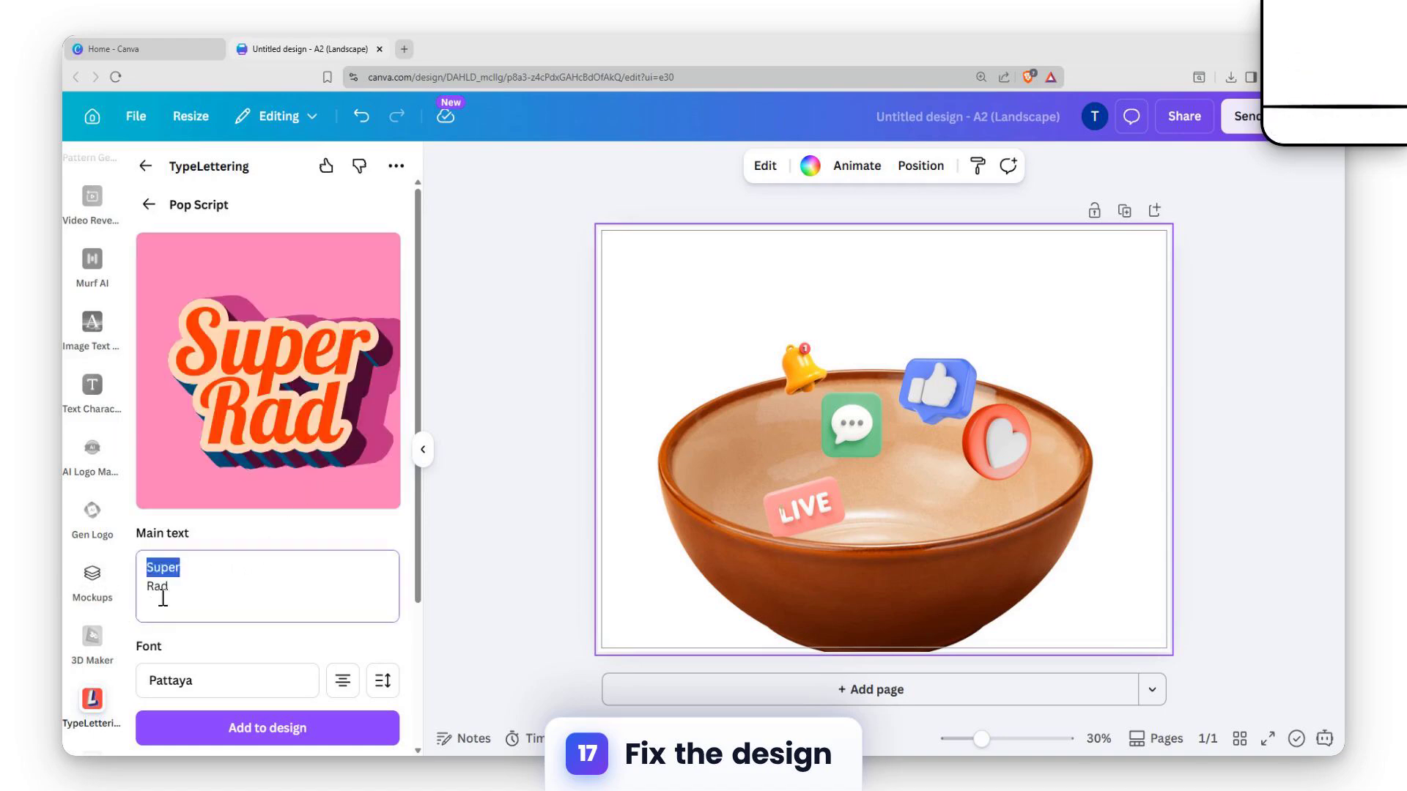
type("soc")
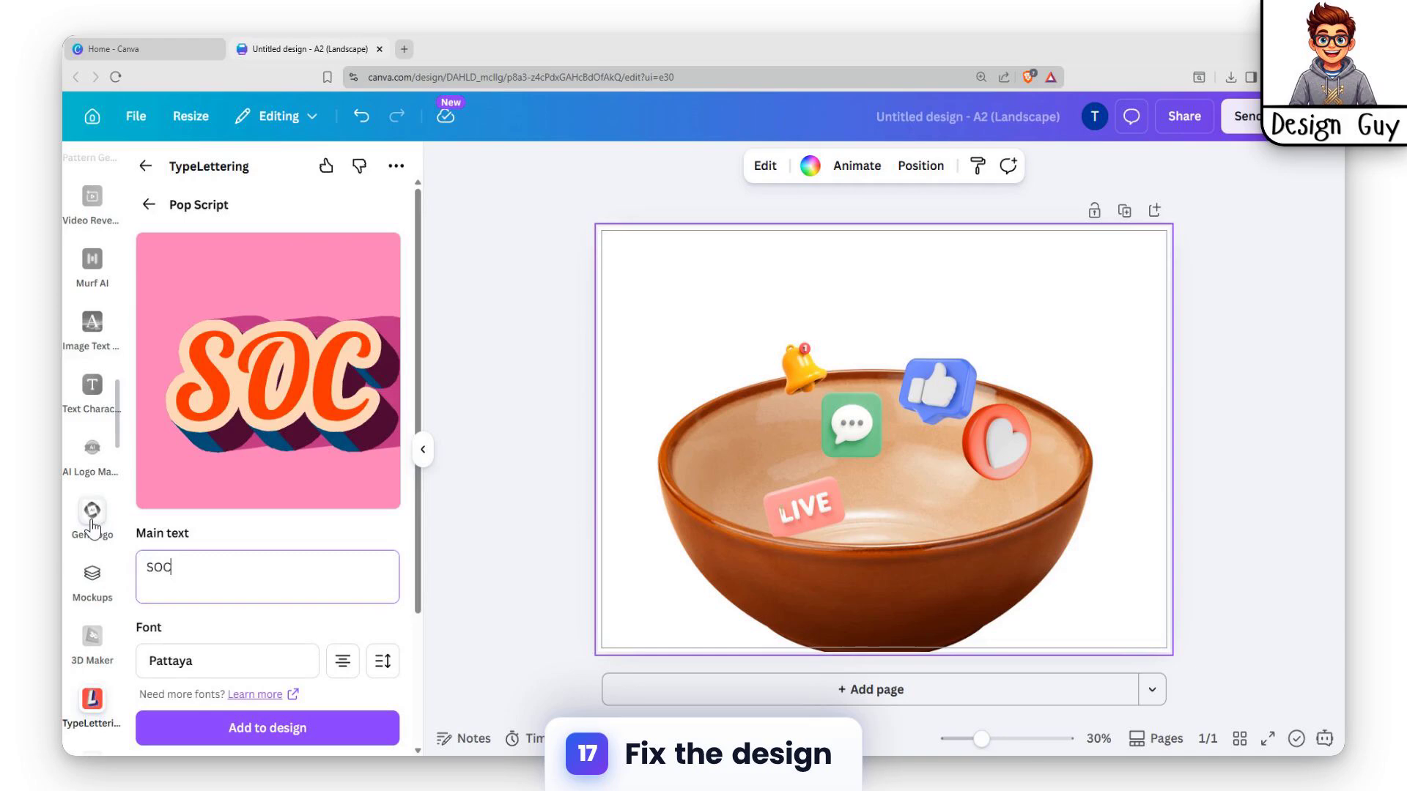
type("ial")
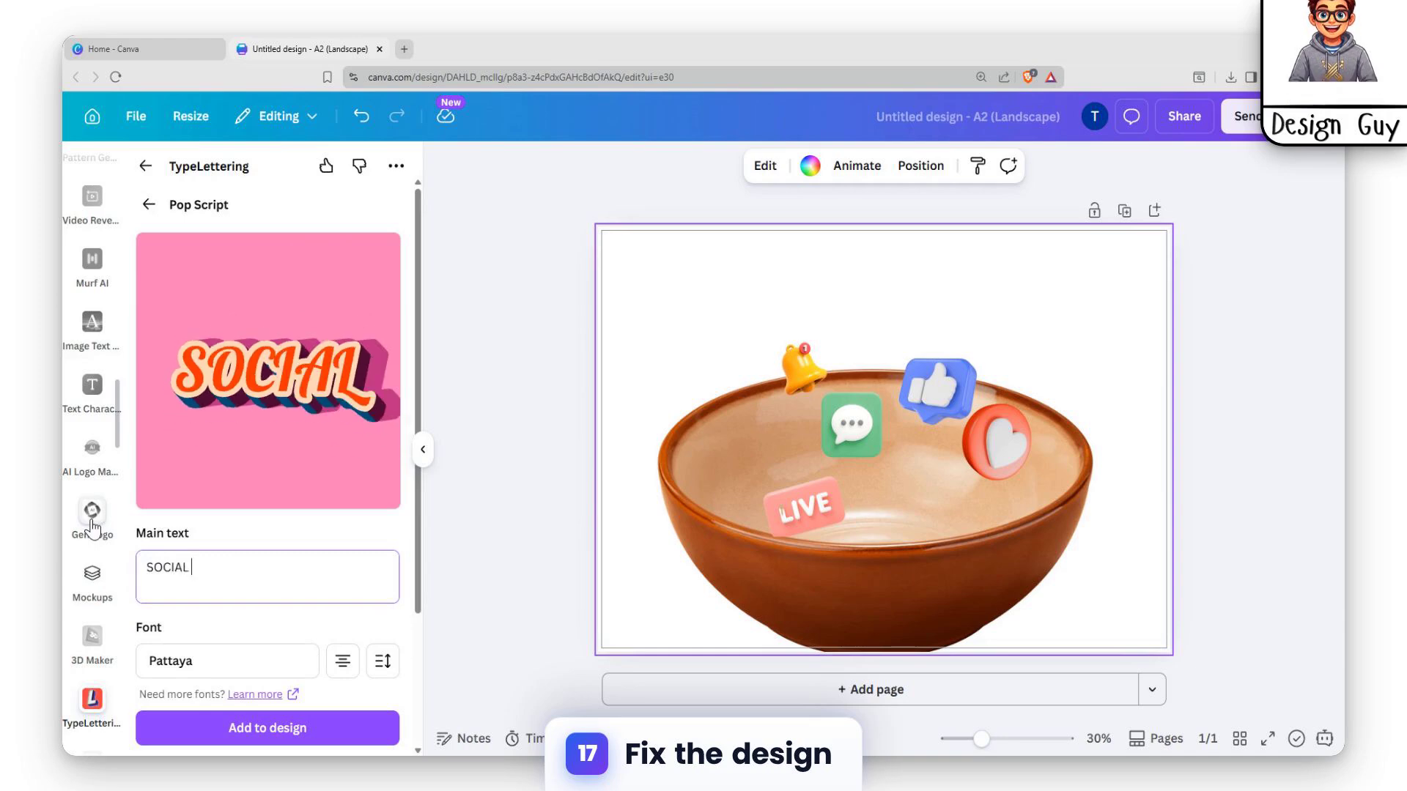
type(" MEDIA")
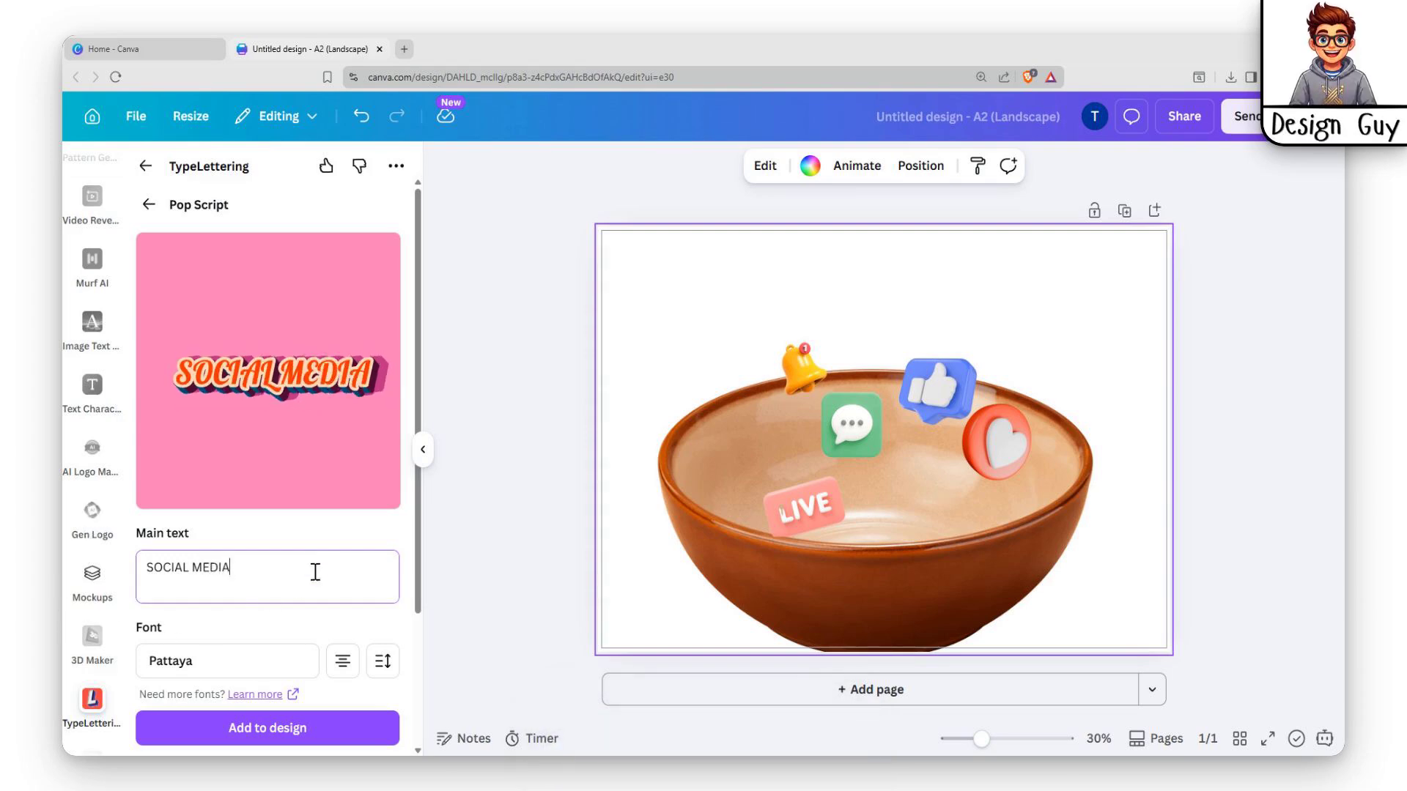
Change the lettering font to Permanent Marker
scroll(314, 572, "down", 2)
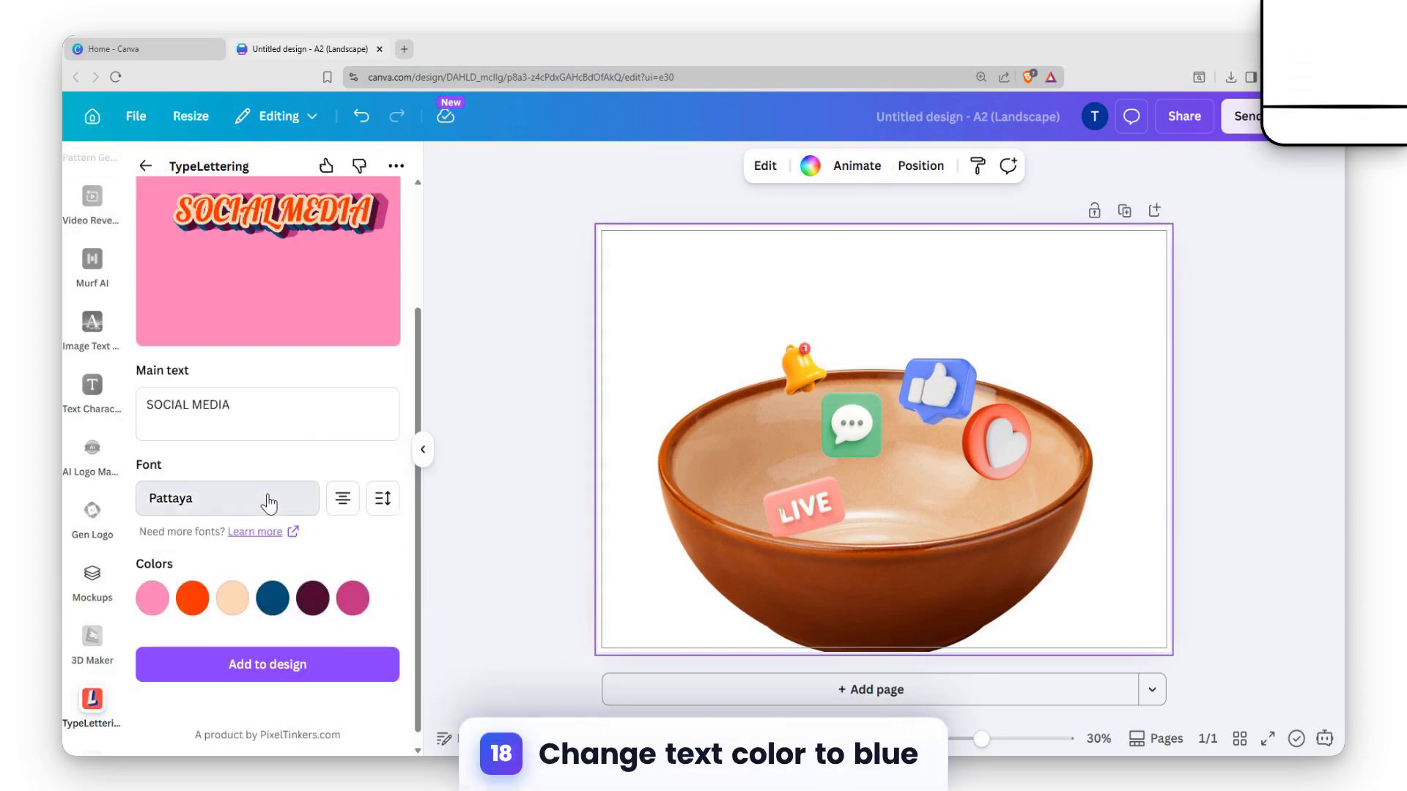
left_click(268, 503)
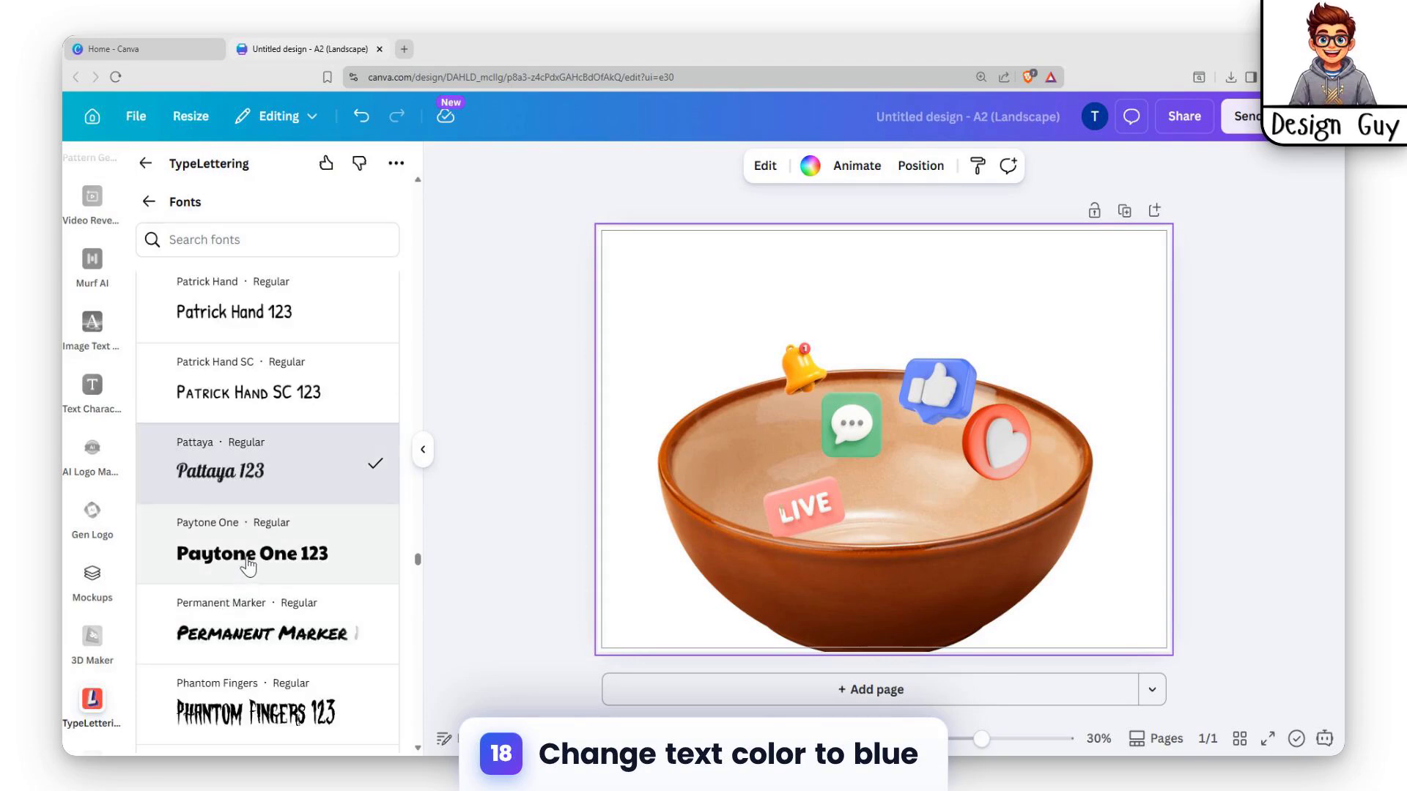
left_click(247, 564)
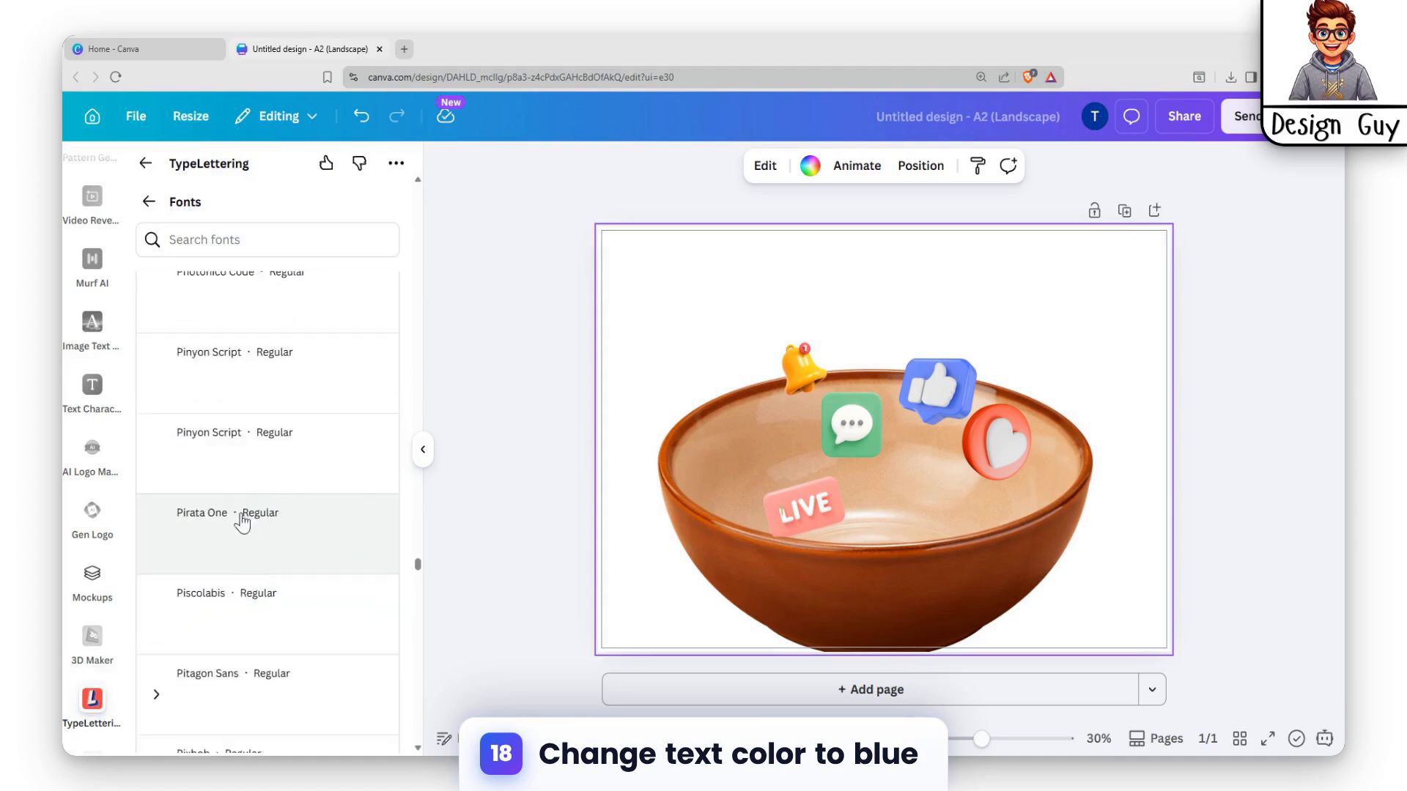
scroll(245, 521, "down", 4)
left_click(149, 202)
scroll(237, 454, "up", 3)
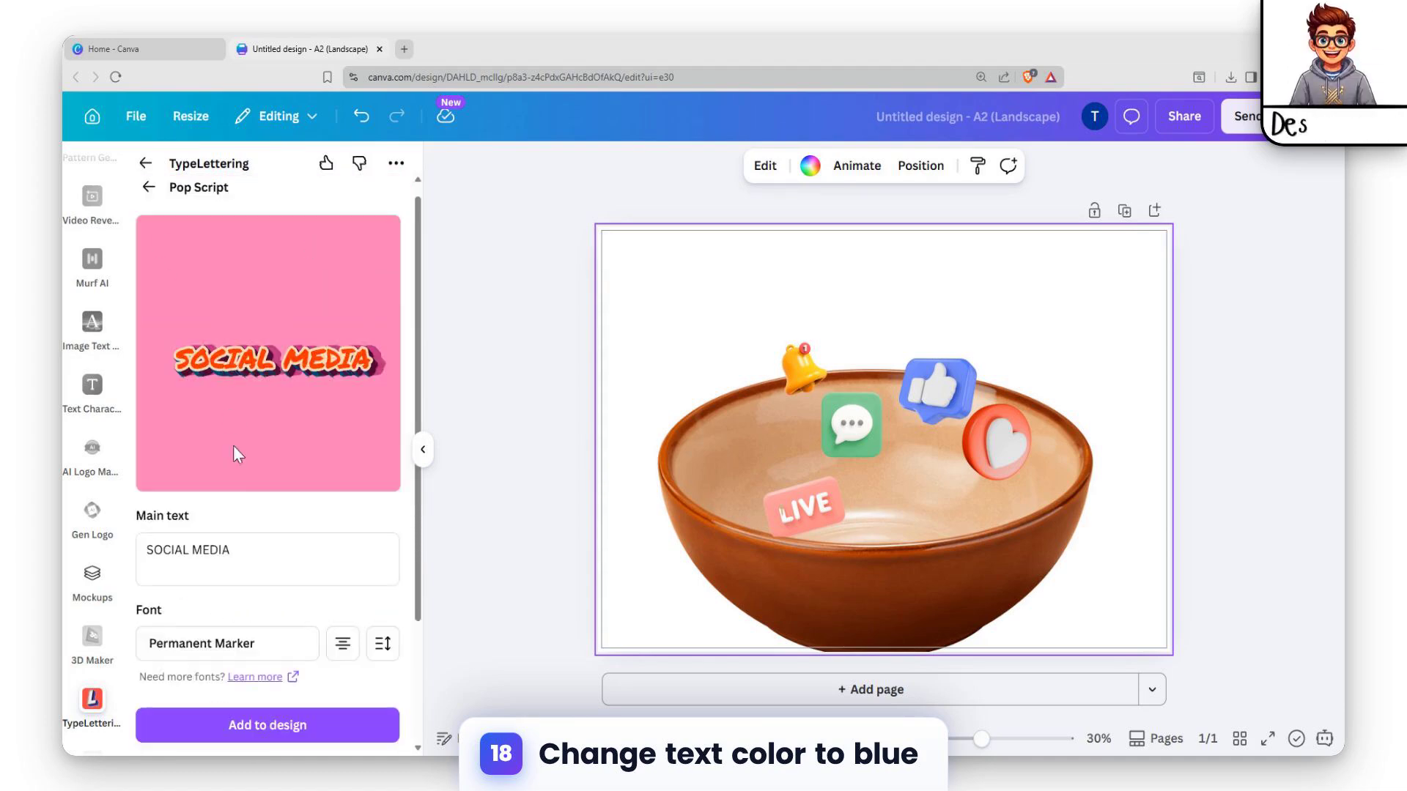
Change the orange letter colour of the lettering to a medium blue
scroll(280, 701, "down", 3)
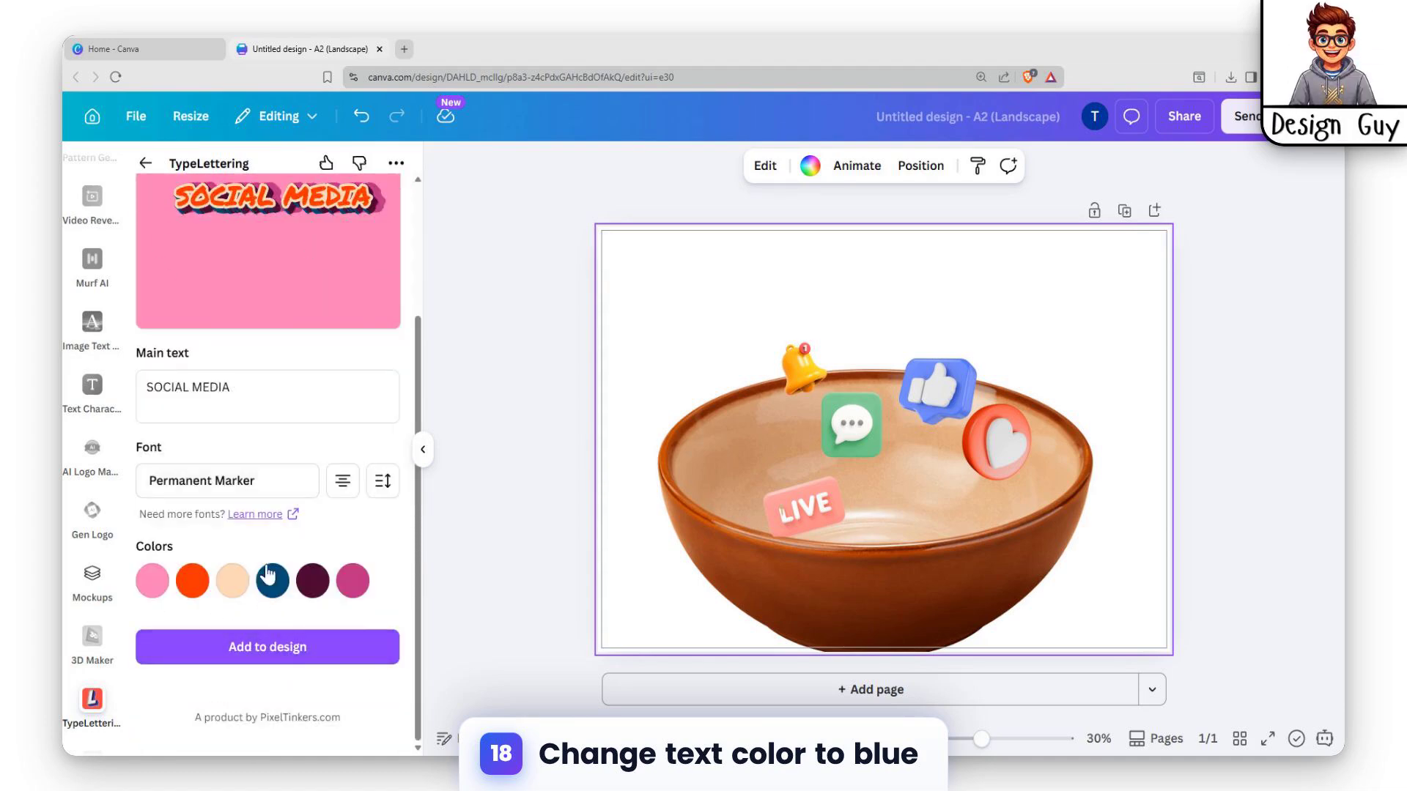
left_click(192, 586)
left_click(307, 493)
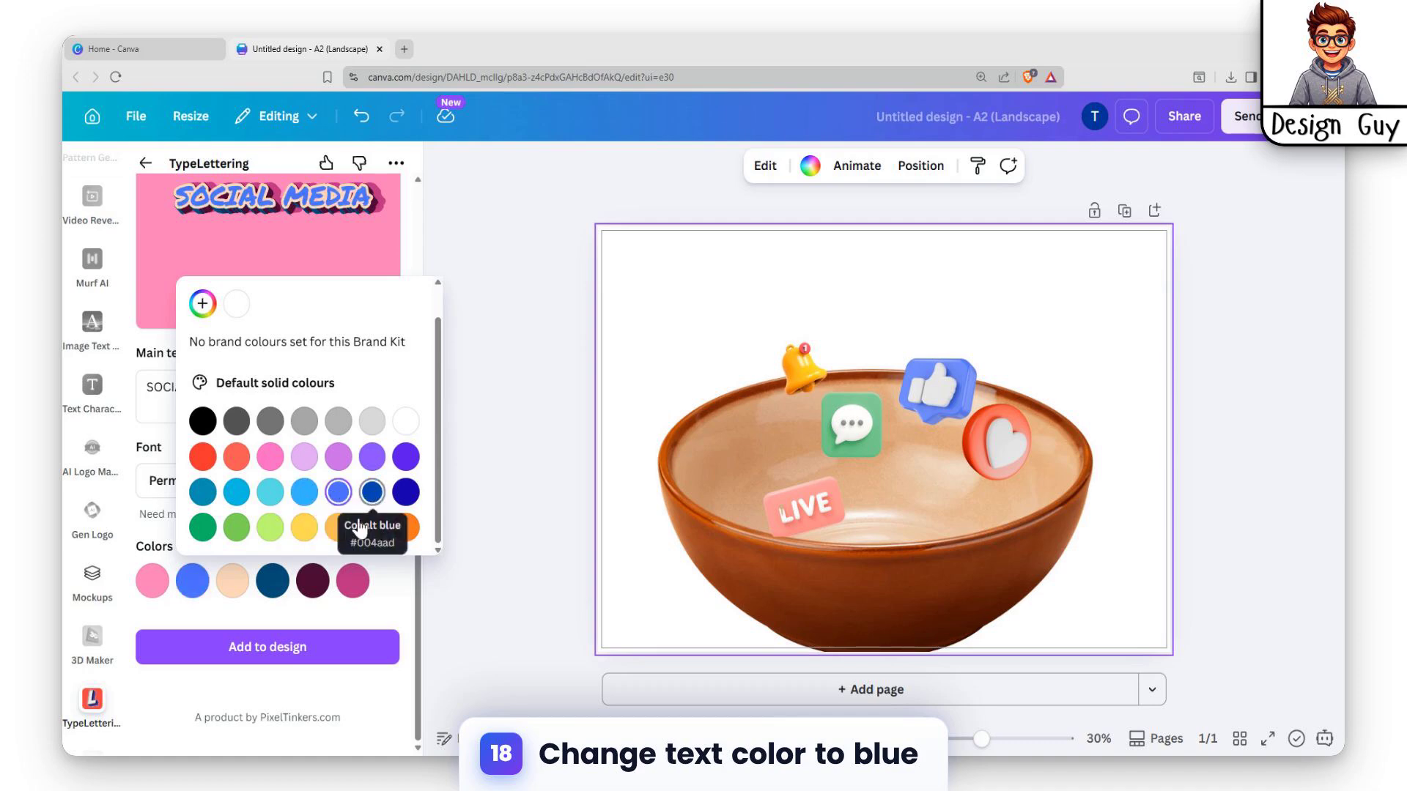
Try red and light purple for the lettering's peach outline colour, settling on white
left_click(242, 589)
left_click(234, 586)
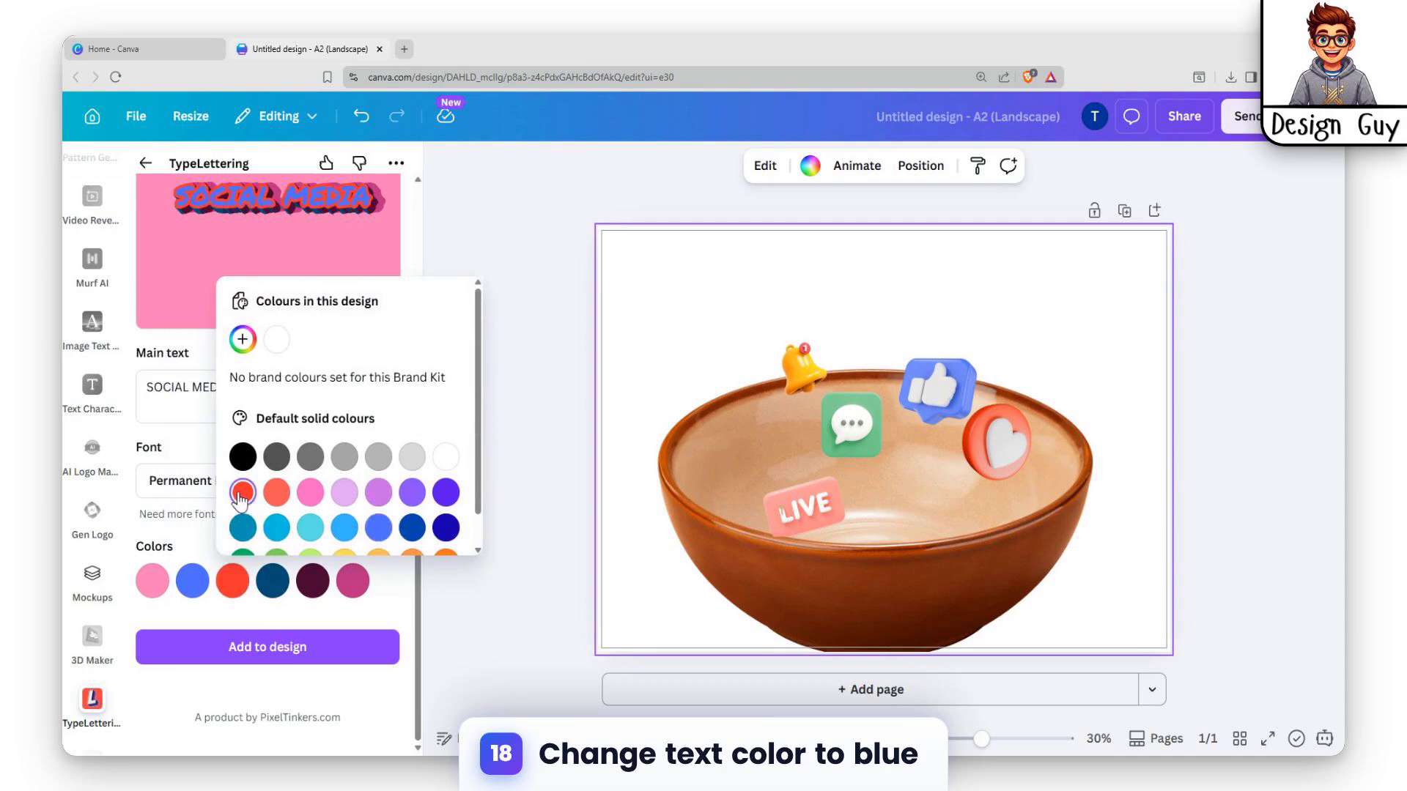
left_click(370, 495)
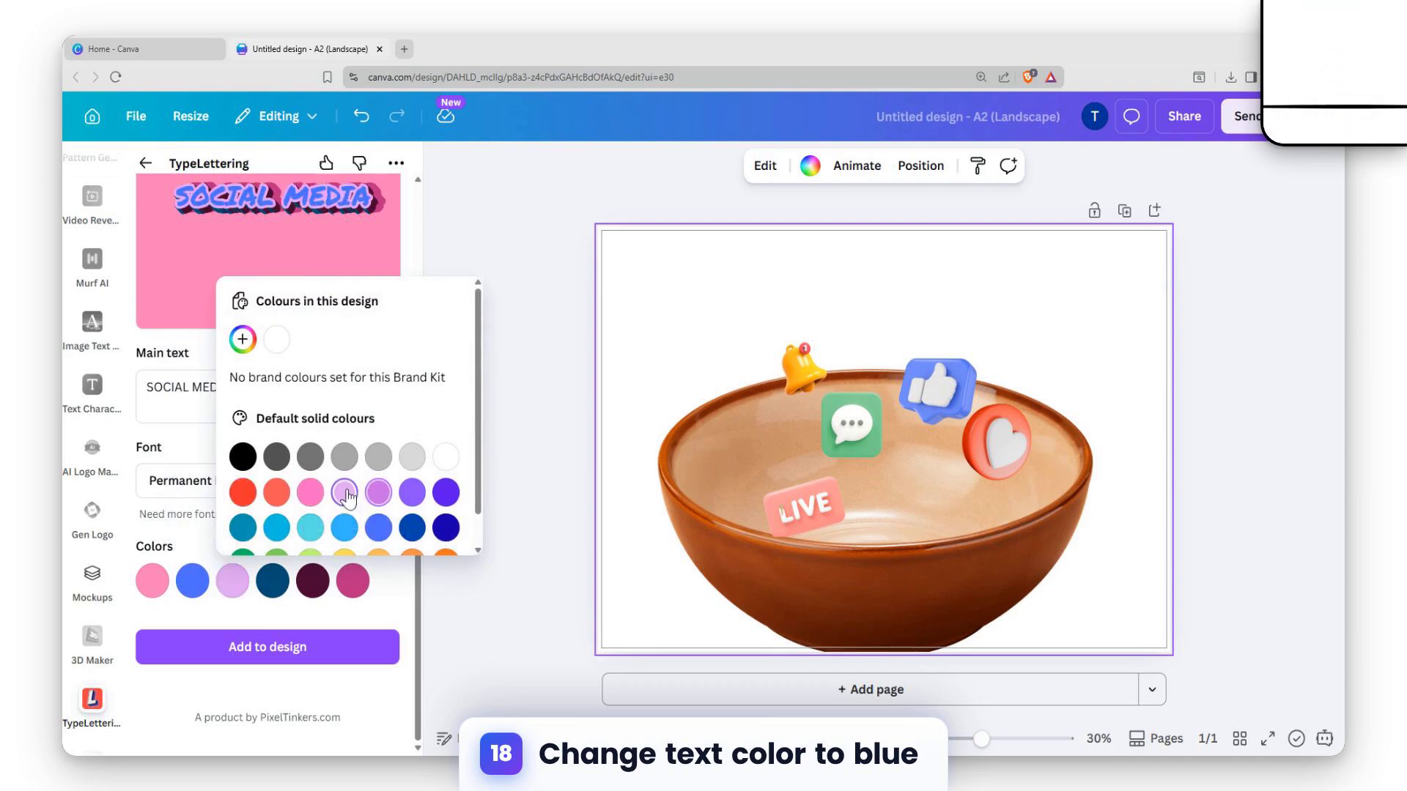
left_click(445, 457)
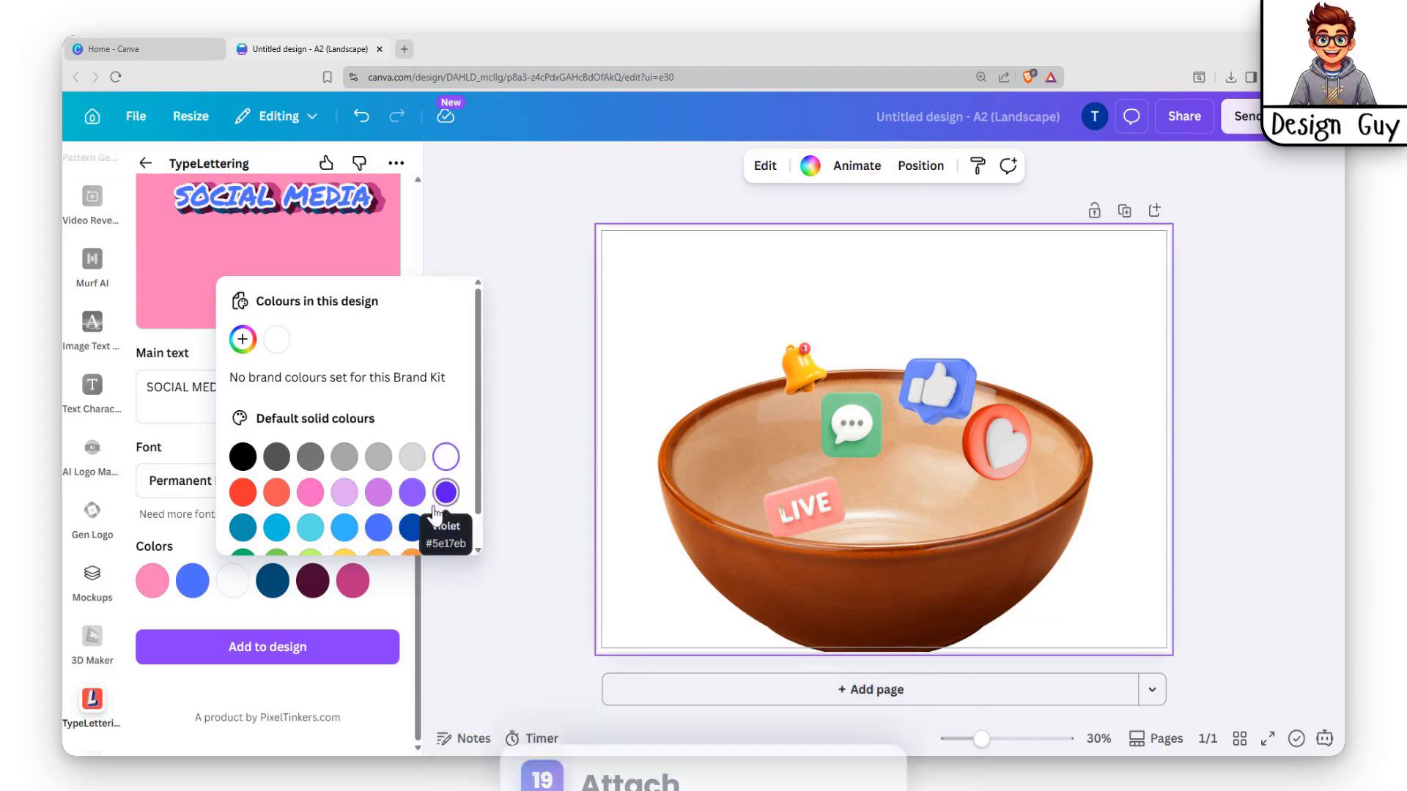
Add the finished SOCIAL MEDIA lettering to the design and move it up above the bowl
left_click(386, 611)
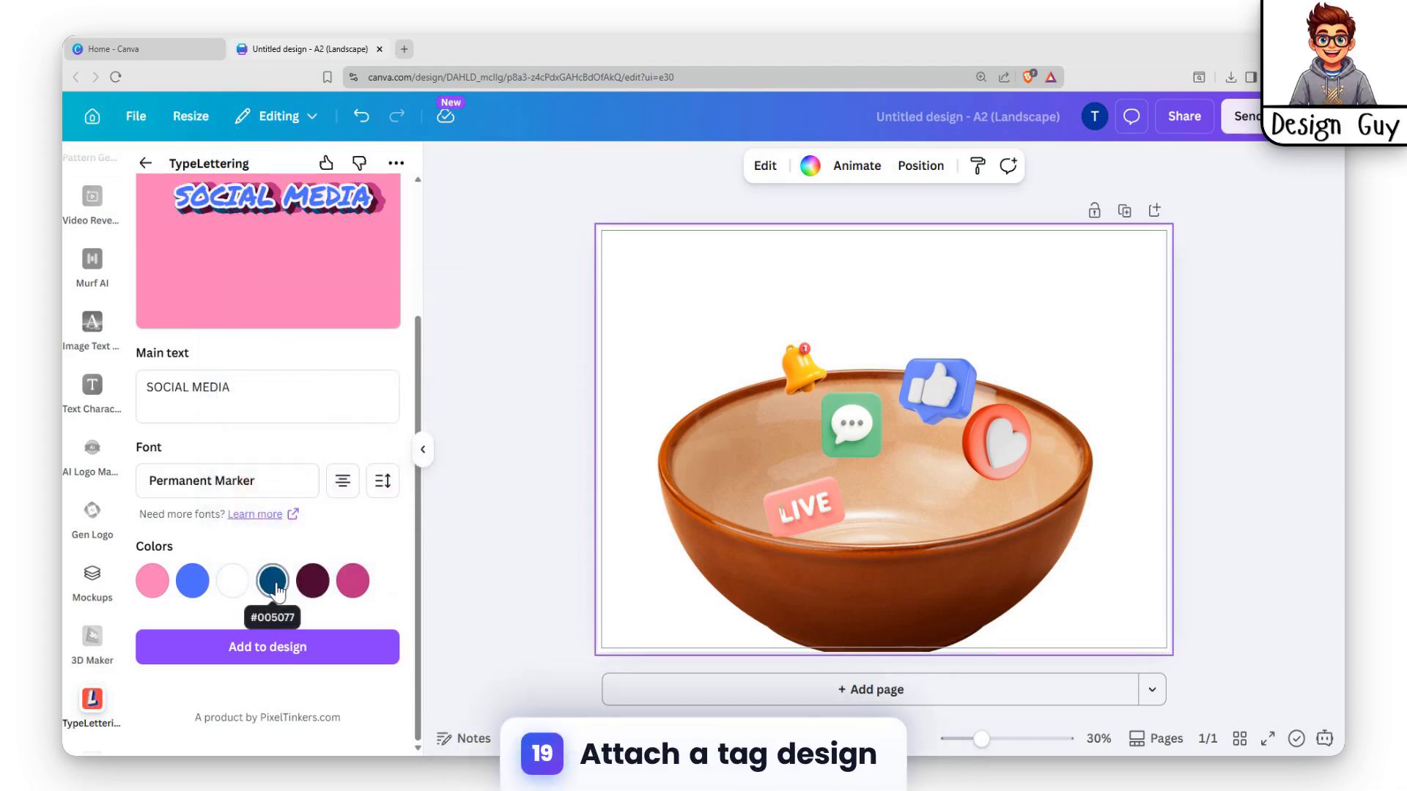
left_click(293, 652)
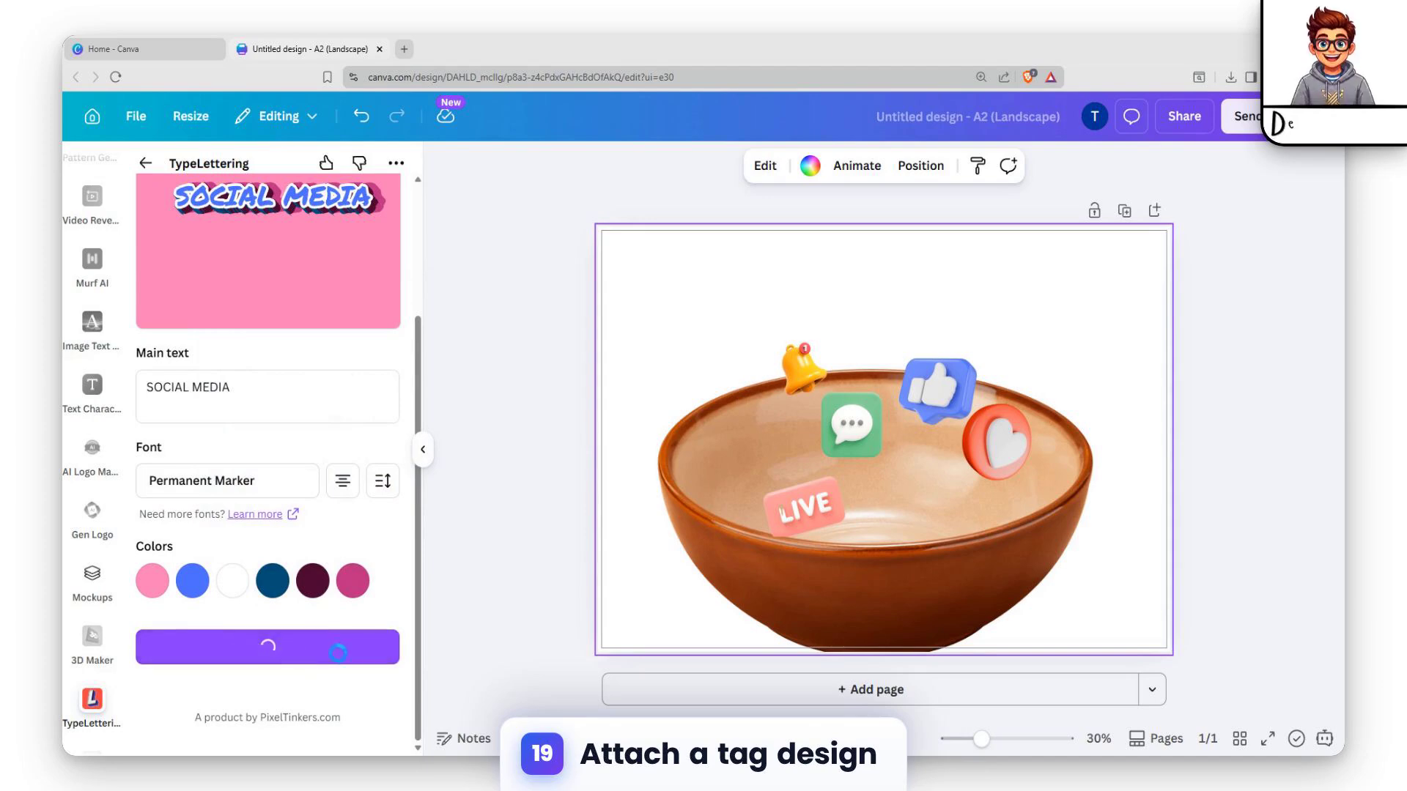
left_click_drag(838, 460, 838, 328)
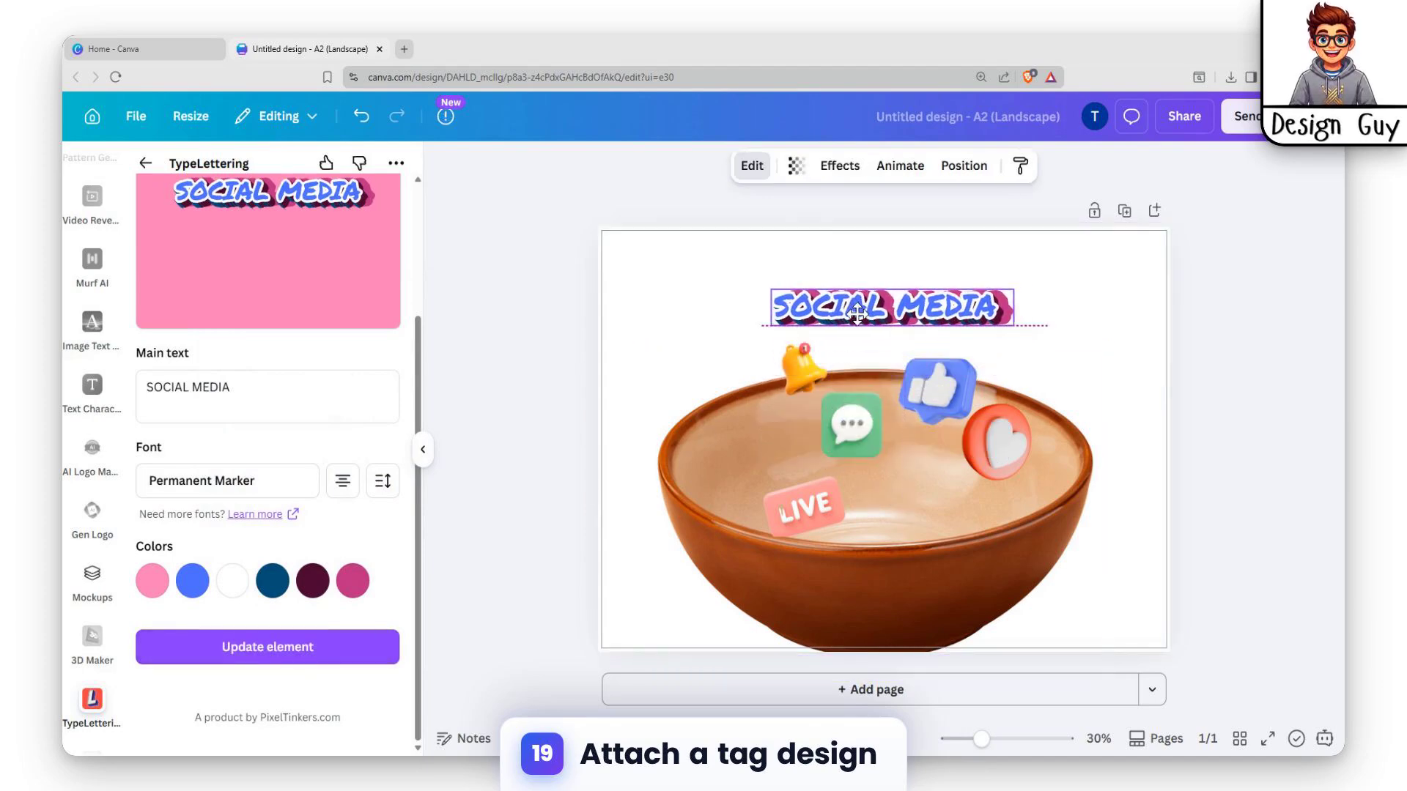
left_click(1146, 323)
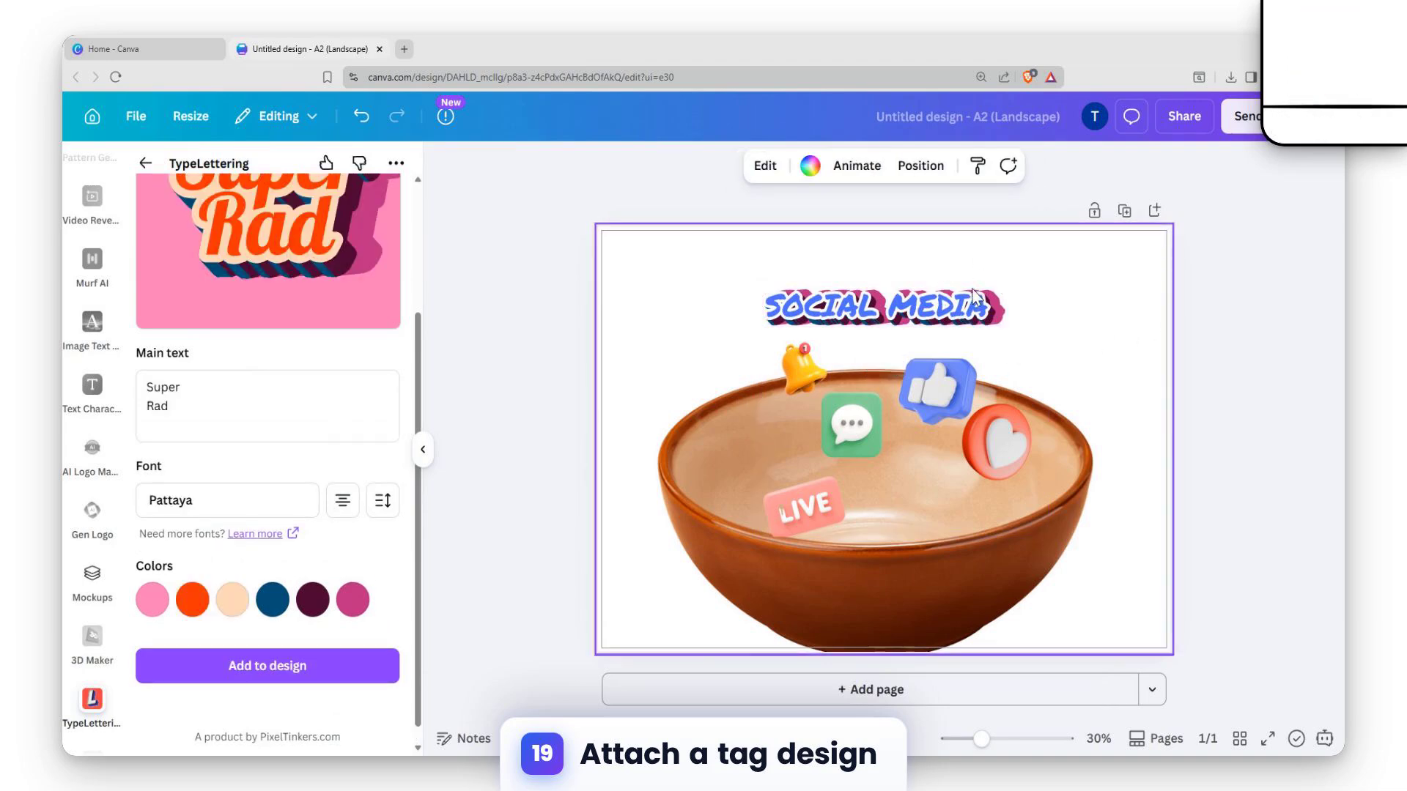
Enlarge the SOCIAL MEDIA lettering to nearly the bowl's width and position it in the space above the bowl and icons
left_click(977, 311)
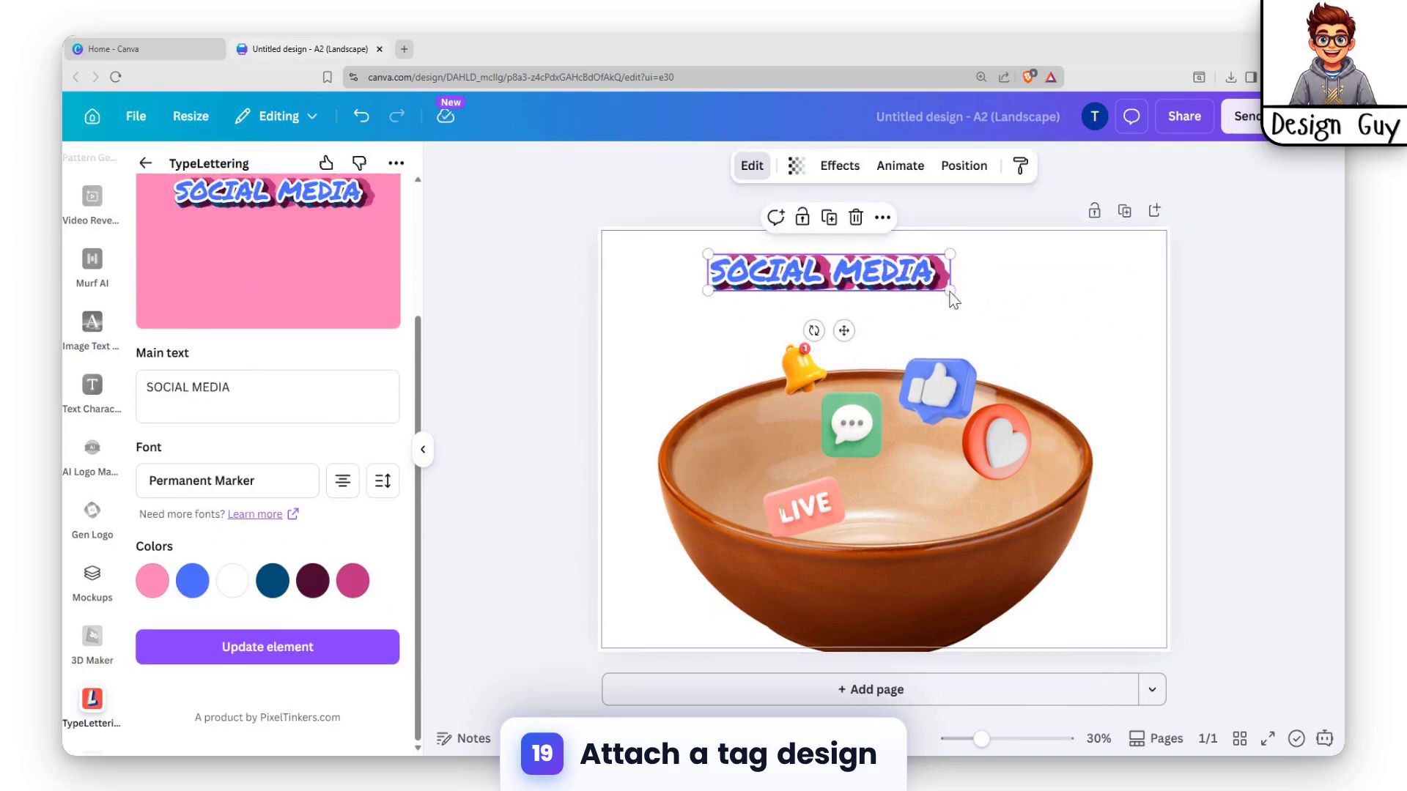
left_click_drag(946, 290, 1084, 360)
left_click_drag(1022, 291, 995, 319)
left_click_drag(1088, 346, 1108, 349)
left_click_drag(977, 327, 988, 303)
left_click(1110, 463)
left_click_drag(1072, 295, 1062, 296)
left_click(1145, 279)
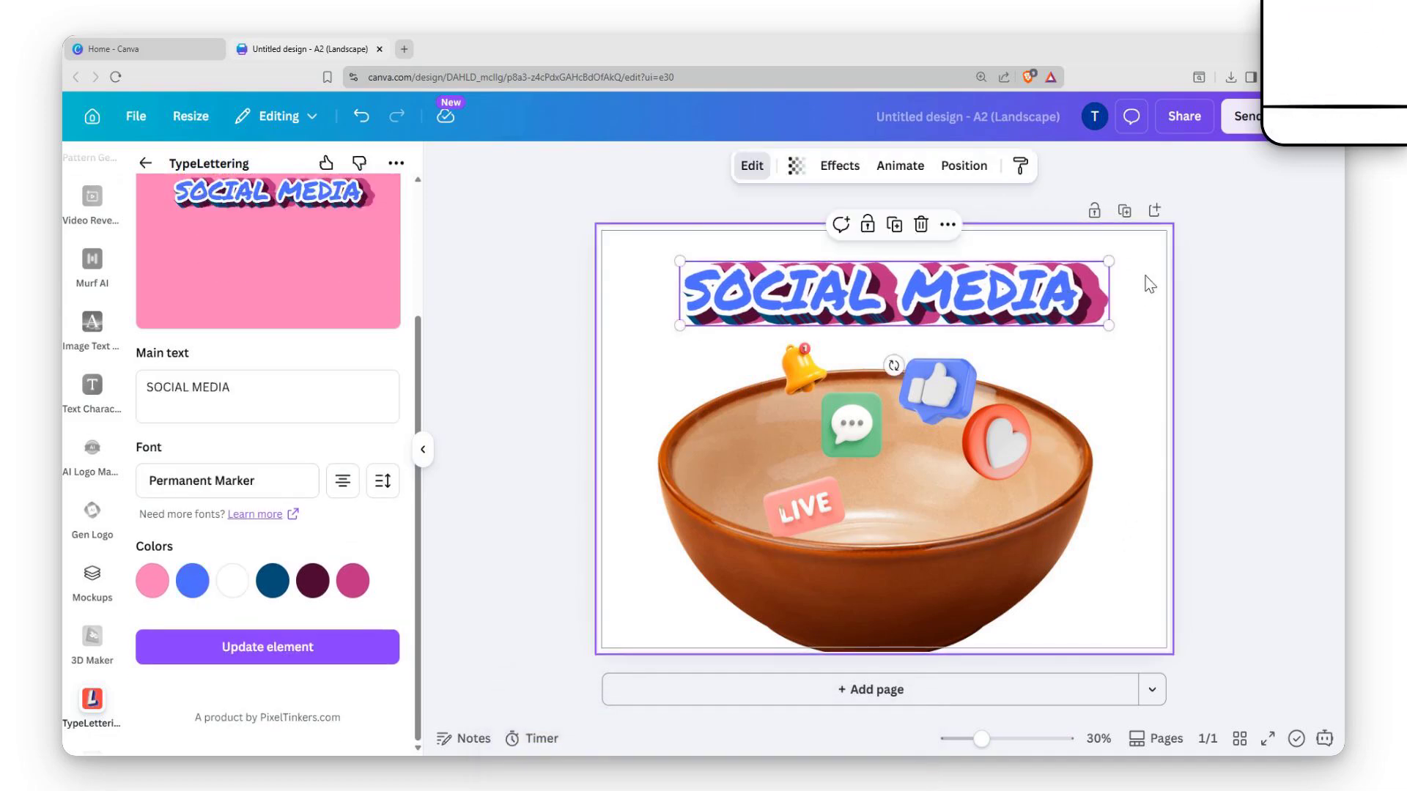
Set the page background to a horizontal gradient running from coral red to purple
left_click(800, 168)
scroll(295, 411, "down", 5)
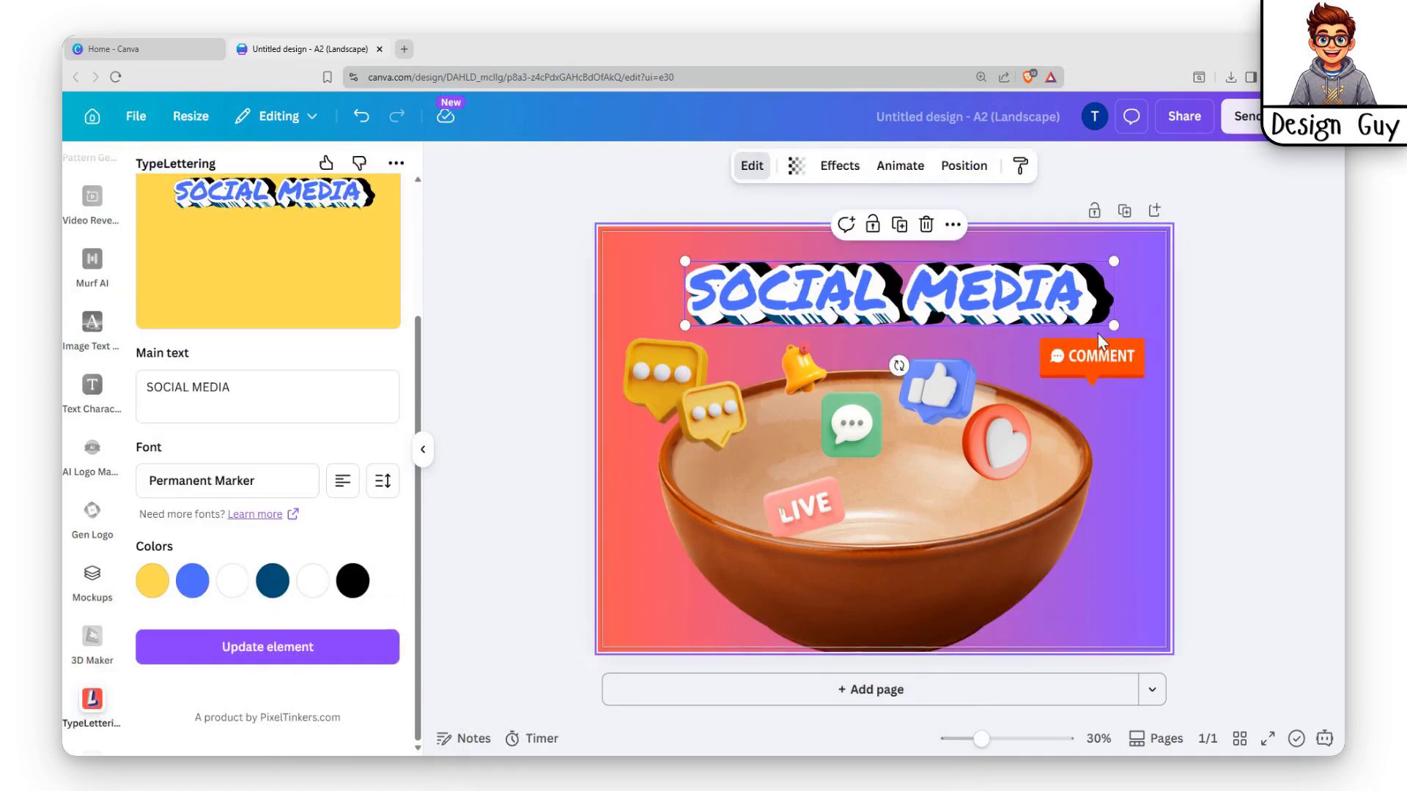
Centre the SOCIAL MEDIA lettering horizontally on the page and give it a black Glow effect with intensity 75
left_click(1119, 482)
left_click(960, 317)
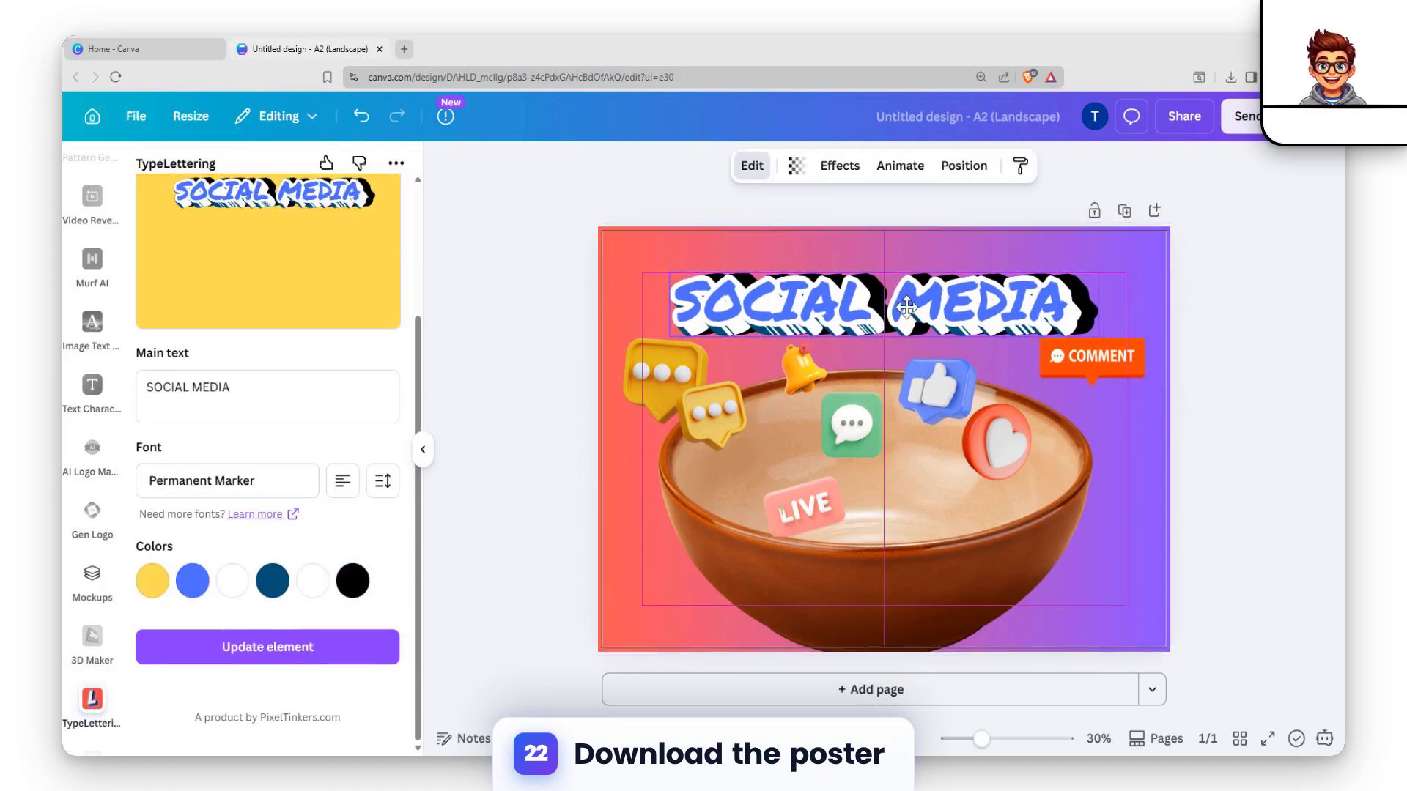
left_click(835, 167)
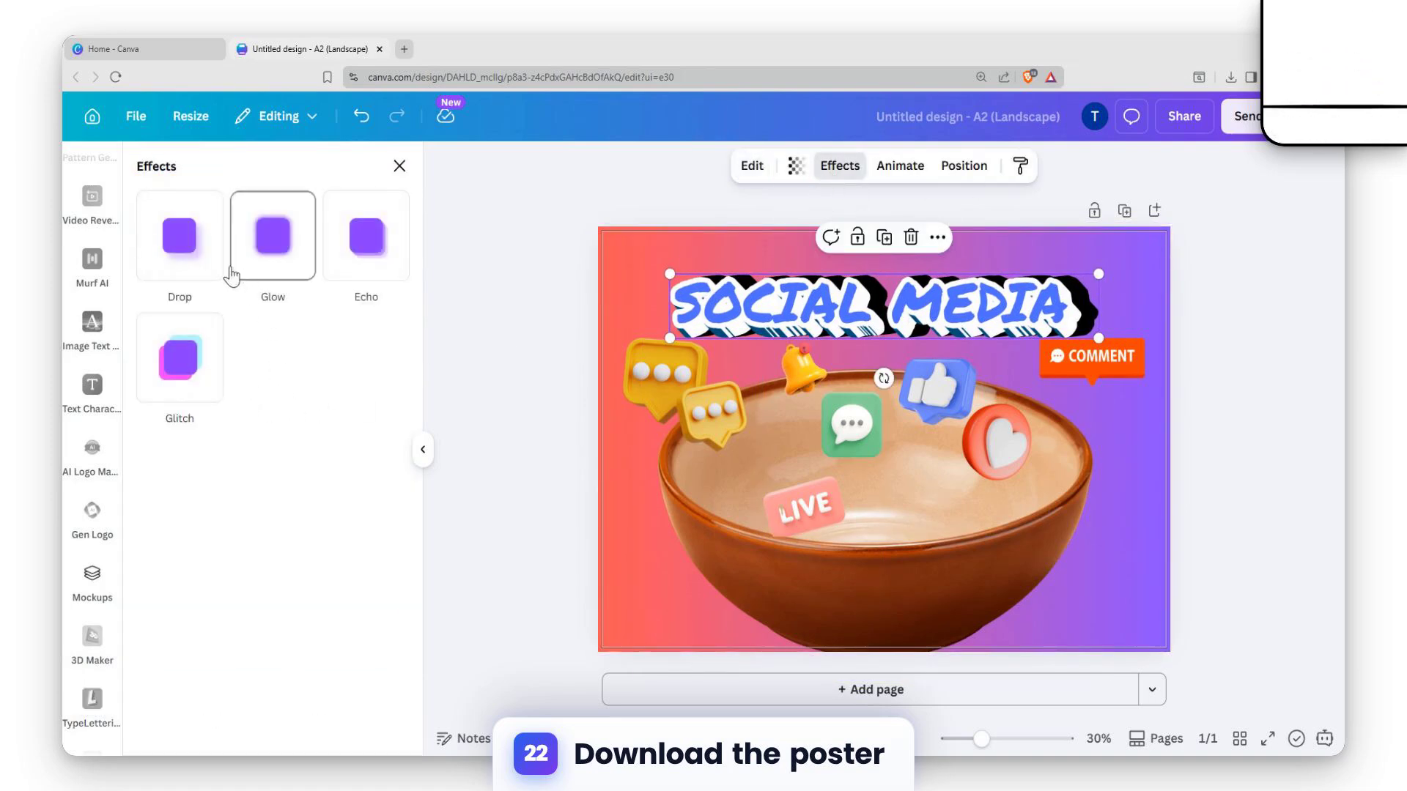
left_click(287, 280)
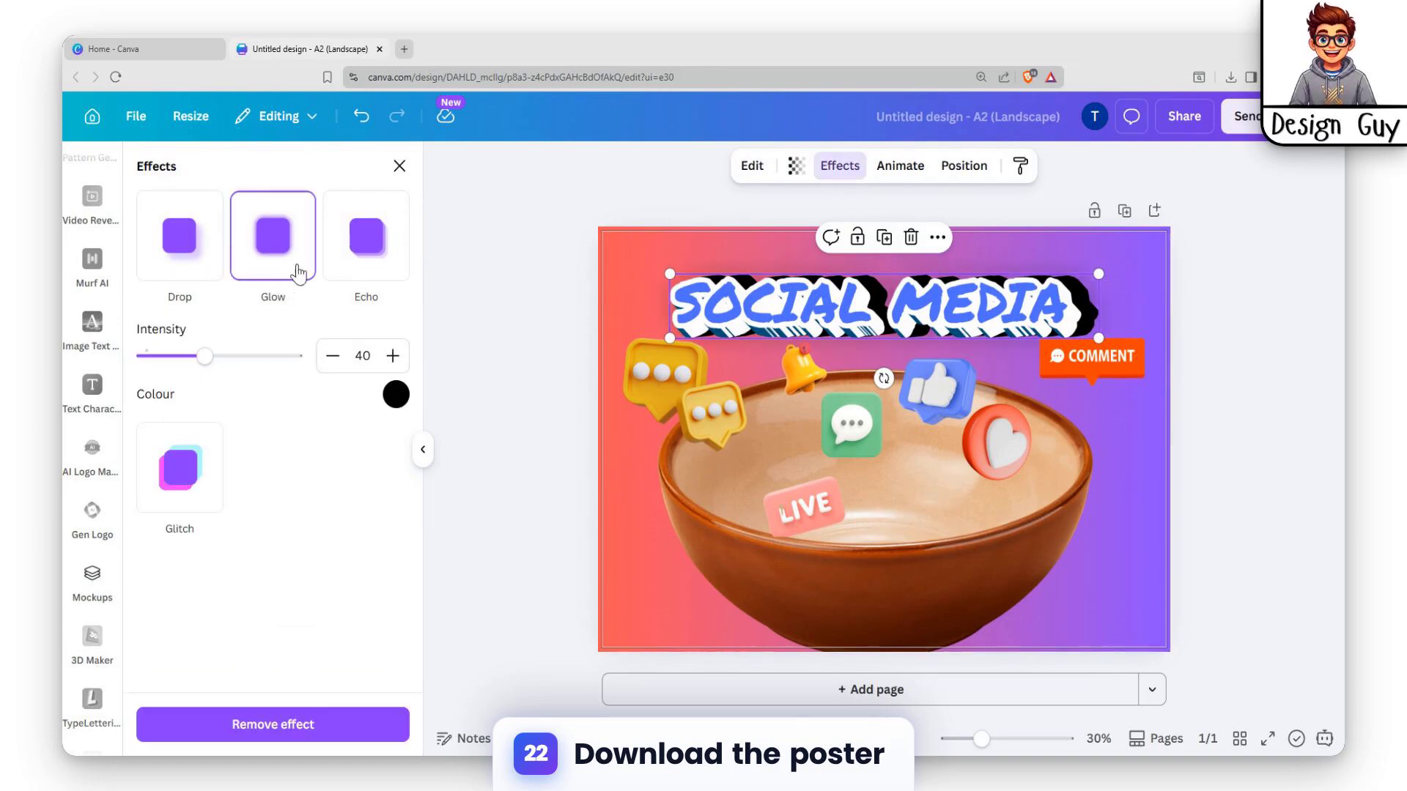
left_click(358, 265)
left_click(286, 277)
mouse_move(223, 366)
left_mouse_down()
mouse_move(296, 362)
mouse_move(249, 374)
left_mouse_up()
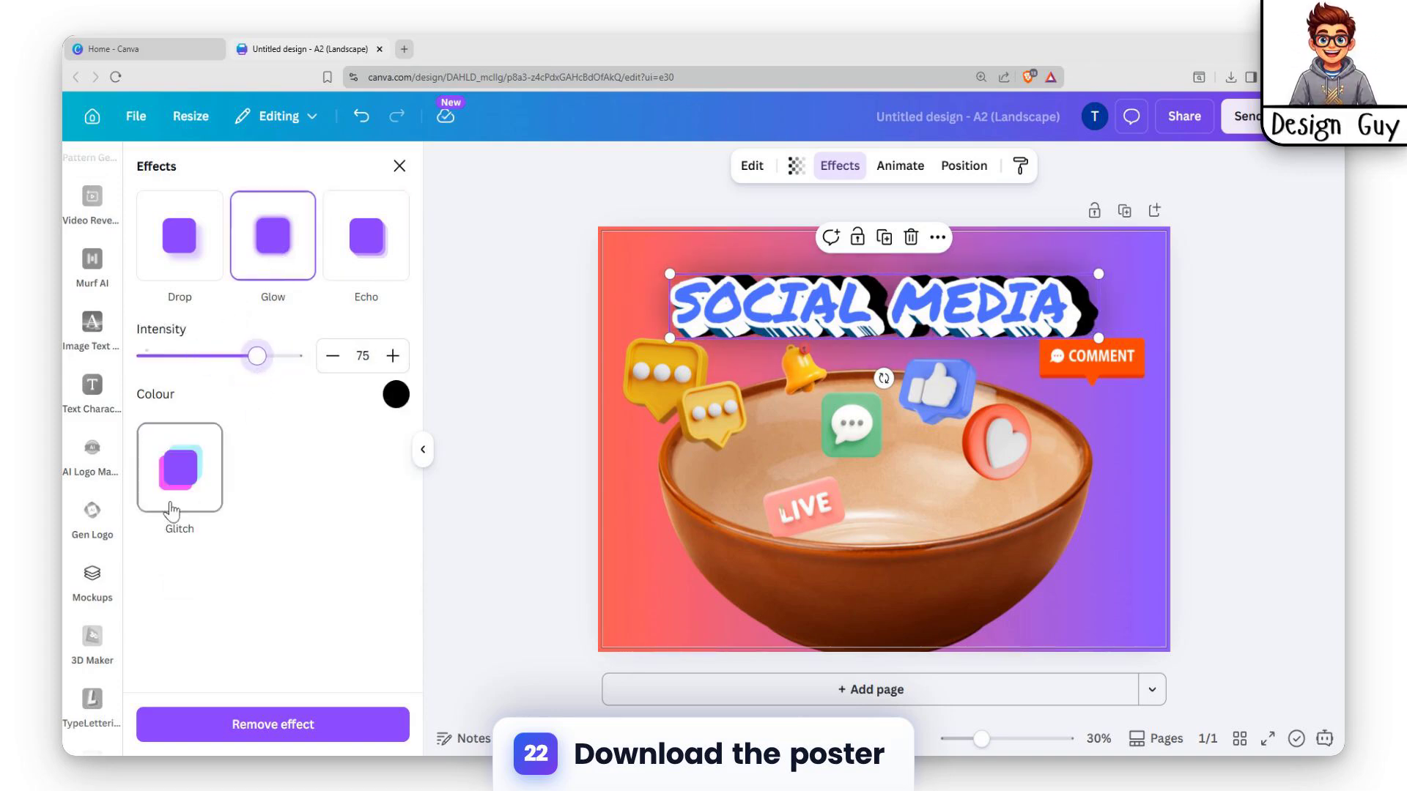
left_click(399, 166)
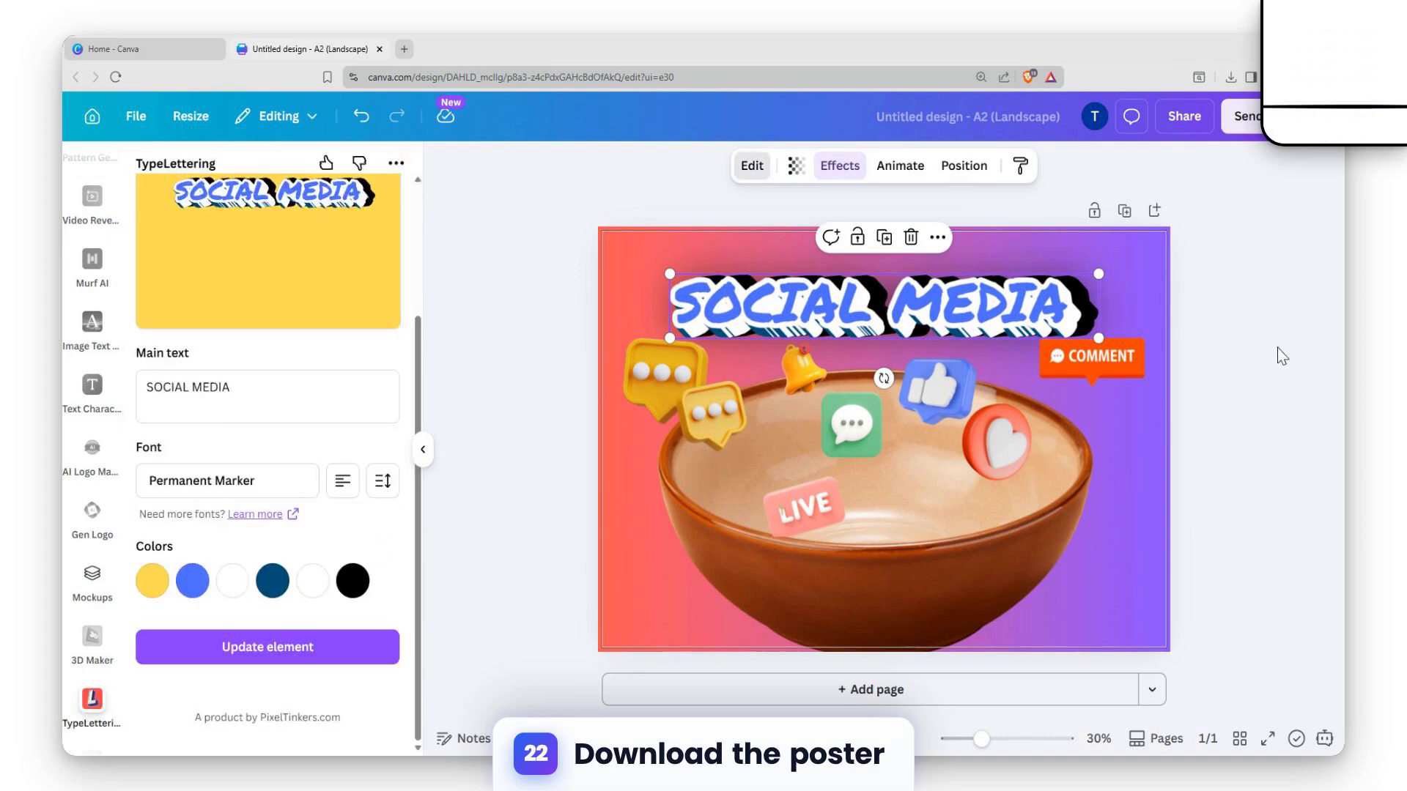
left_click(1234, 311)
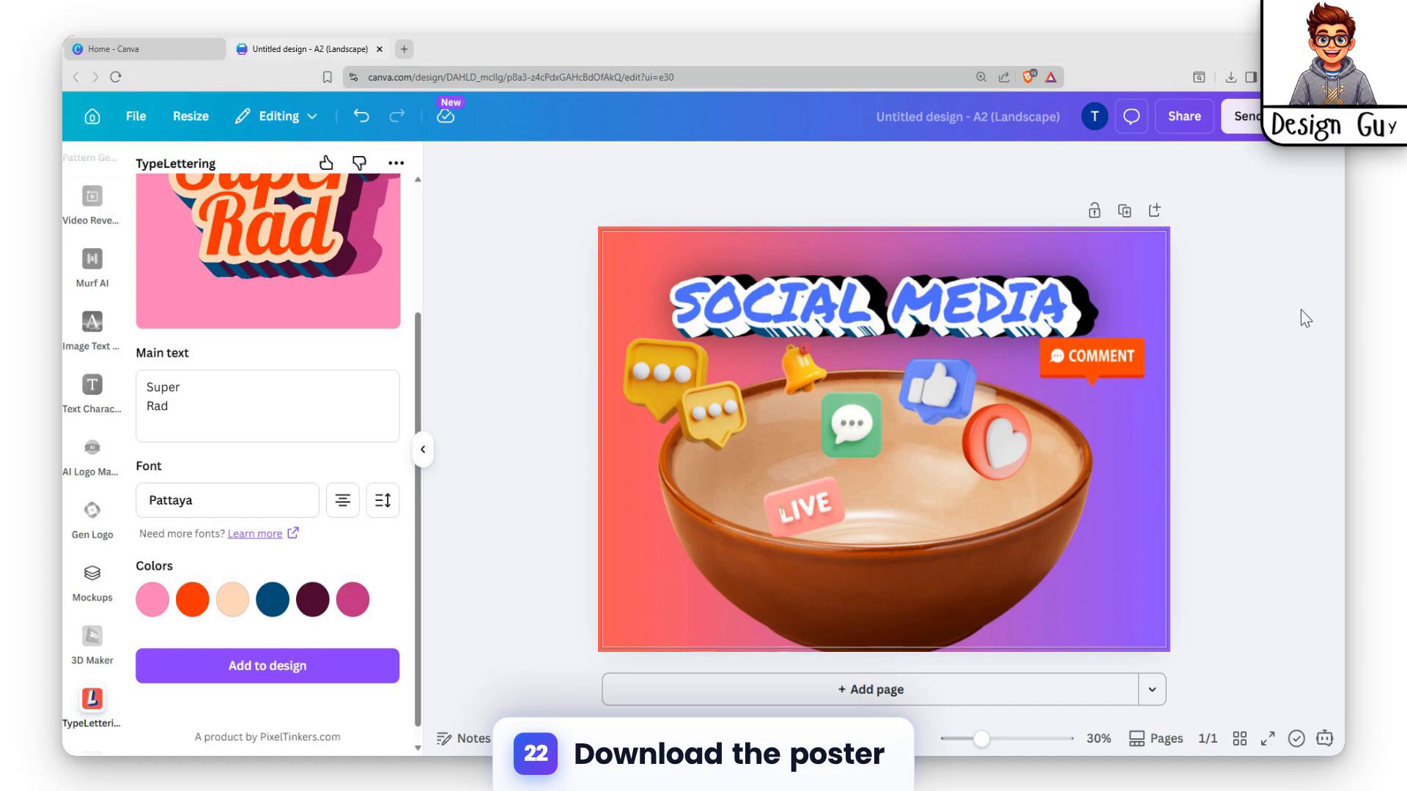
Download the design as a PDF Print file with the RGB colour profile
left_click(1185, 128)
left_click(1033, 538)
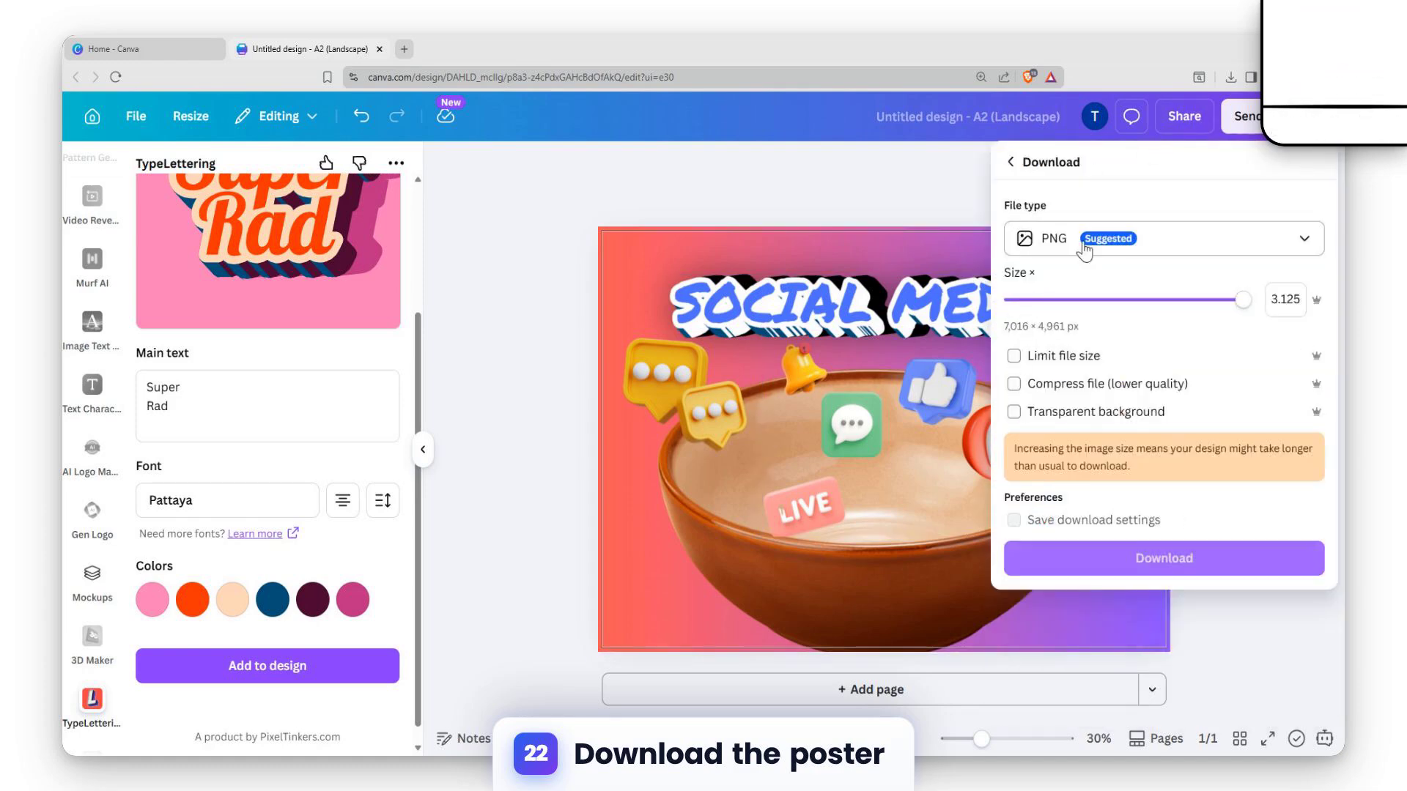
left_click(1215, 238)
left_click(1139, 439)
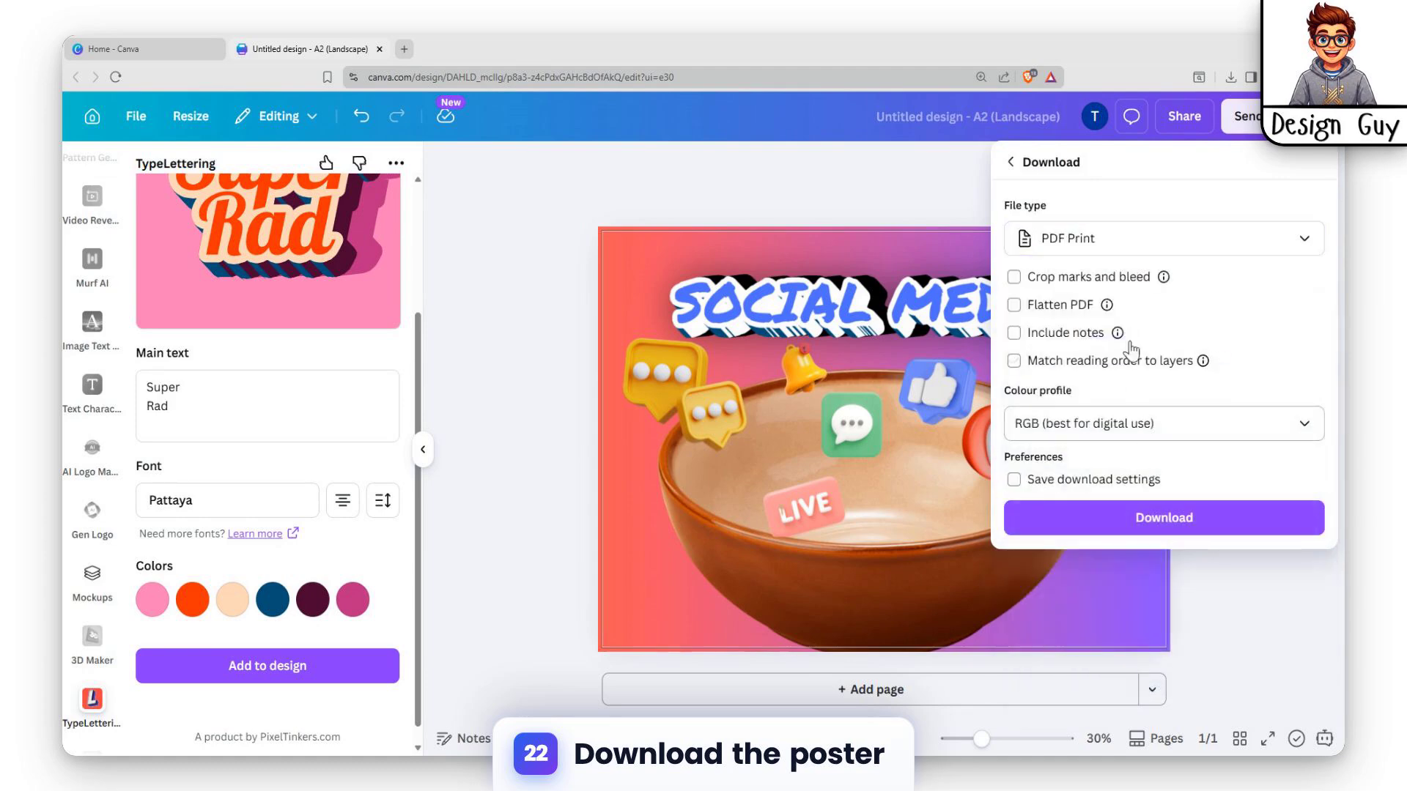
left_click(1200, 521)
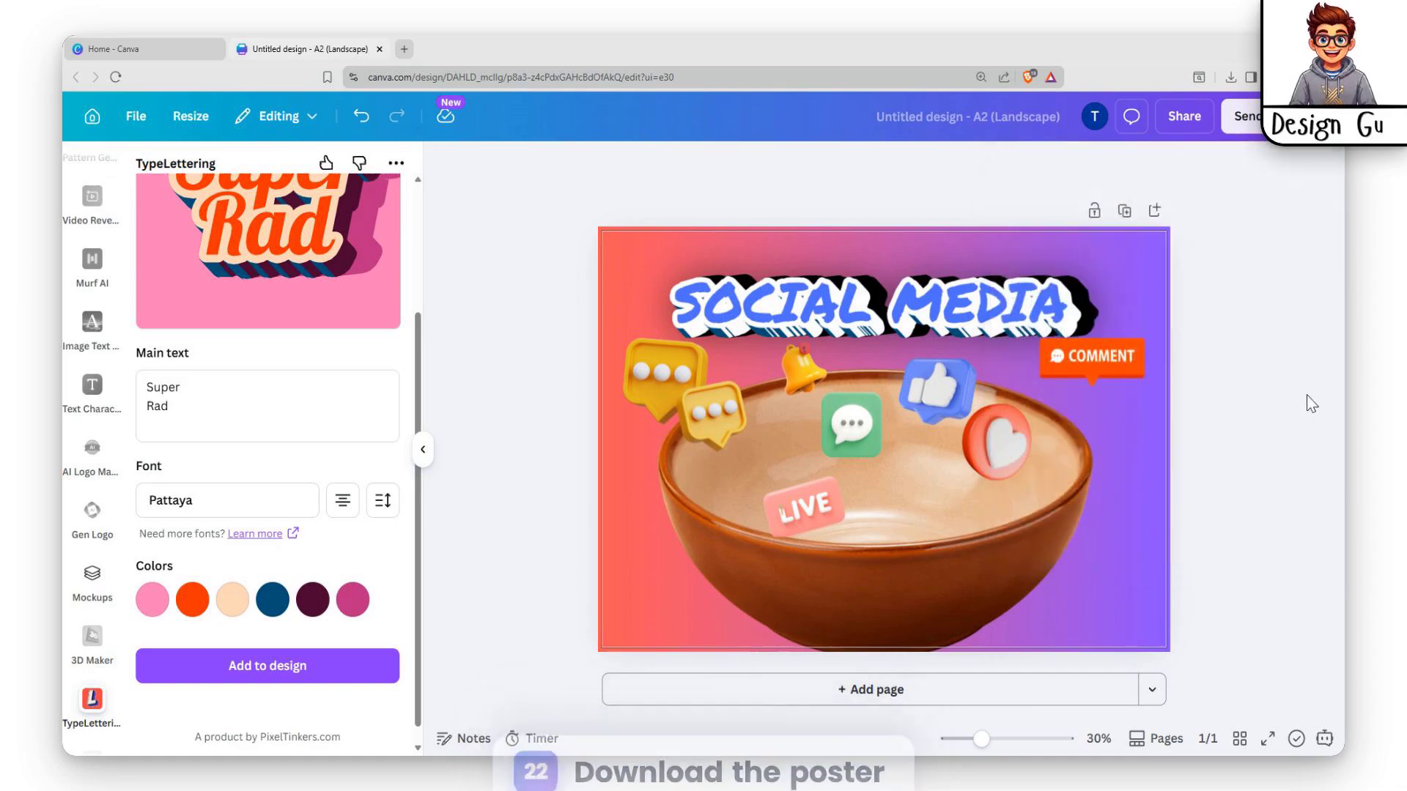